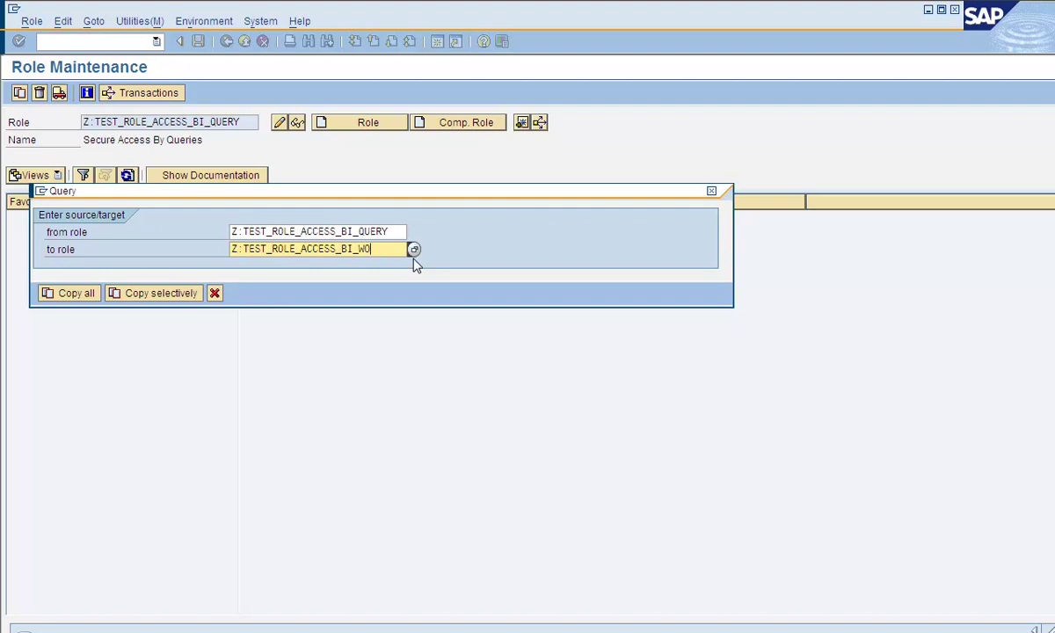
# Step: Copy all of Z:TEST_ROLE_ACCESS_BI_QUERY to the new role Z:TEST_ROLE_ACCESS_BI_WORKBOOK
pyautogui.write('BOOK')
pyautogui.click(75, 296)
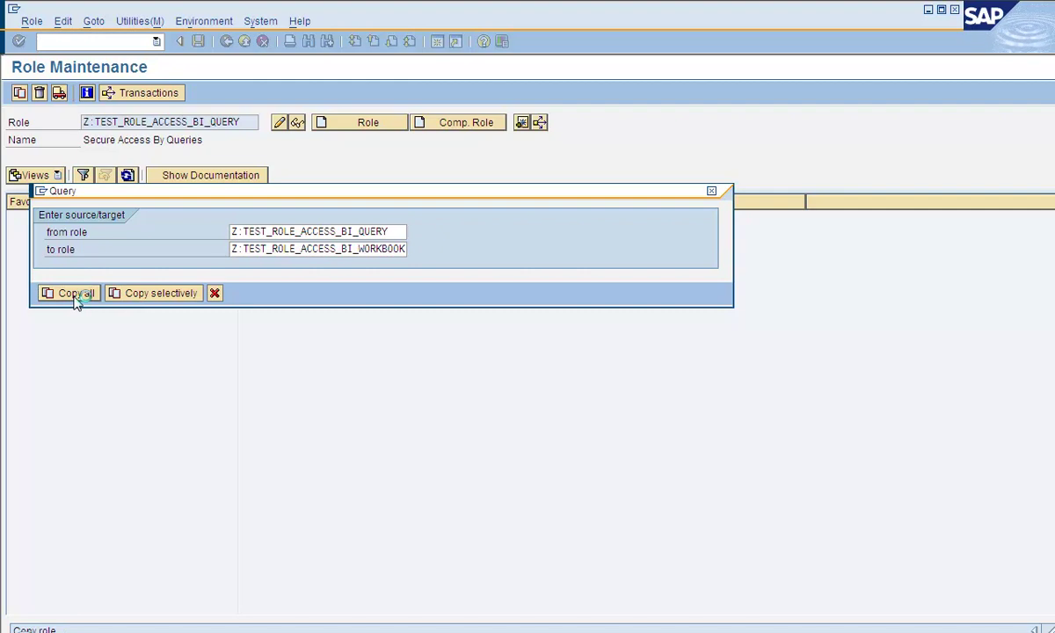
# Step: Change the role description to 'Secure Access By Workbook' and start editing its authorization data
pyautogui.click(279, 123)
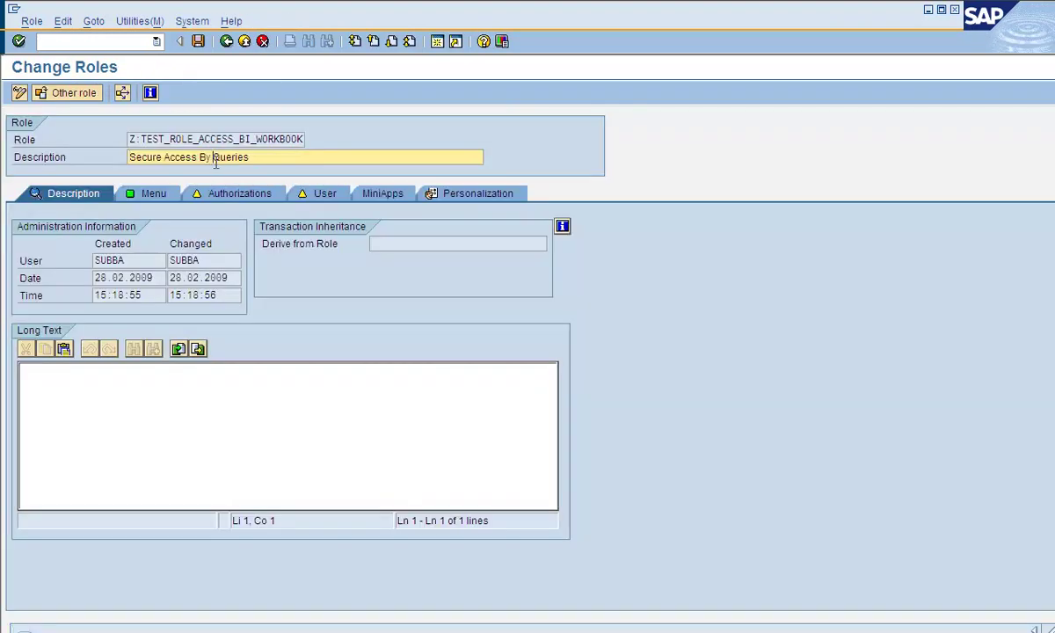
pyautogui.doubleClick(224, 158)
pyautogui.write('Wor')
pyautogui.press('BackSpace')
pyautogui.press('BackSpace')
pyautogui.write('orkb')
pyautogui.press('BackSpace')
pyautogui.press('BackSpace')
pyautogui.write('kbboo')
pyautogui.press('BackSpace')
pyautogui.press('BackSpace')
pyautogui.press('BackSpace')
pyautogui.write('ook')
pyautogui.click(239, 194)
pyautogui.click(26, 418)
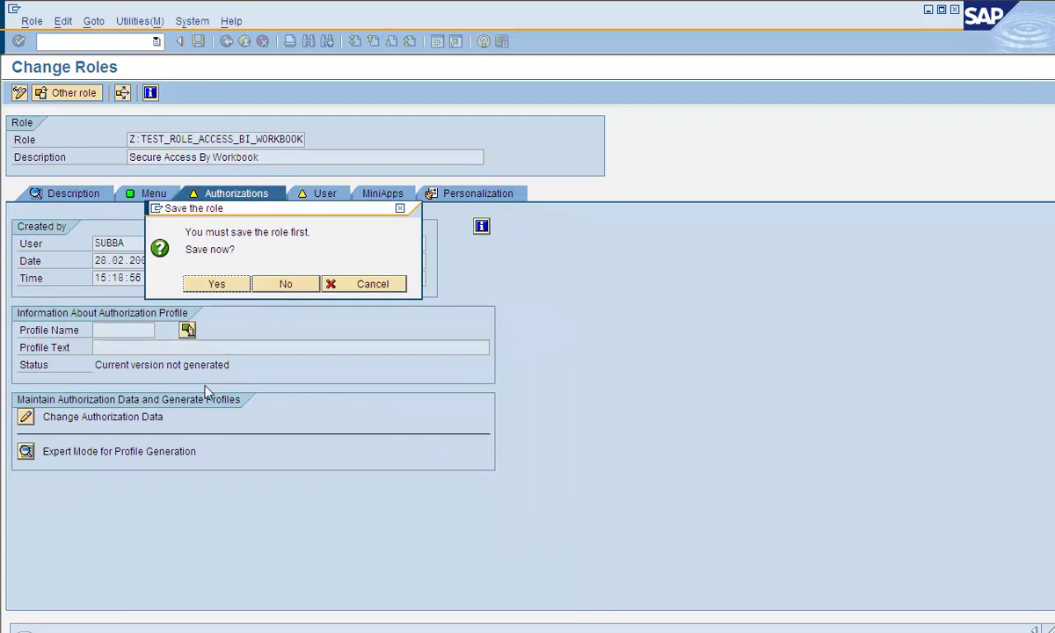
# Step: Save the role and expand the Cross-application Authorization Objects node
pyautogui.click(239, 281)
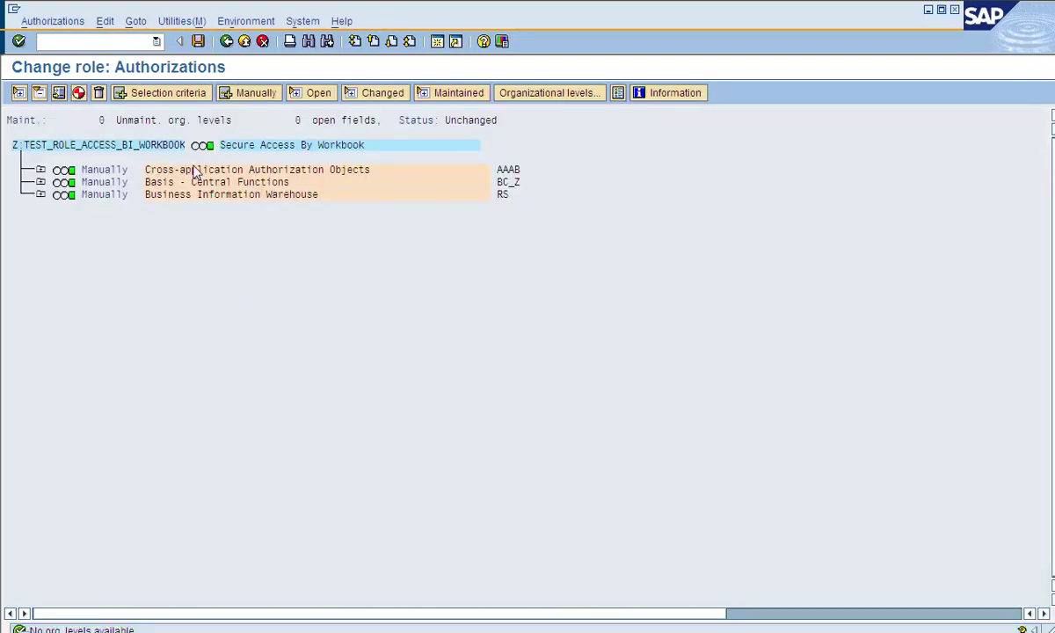
pyautogui.click(40, 169)
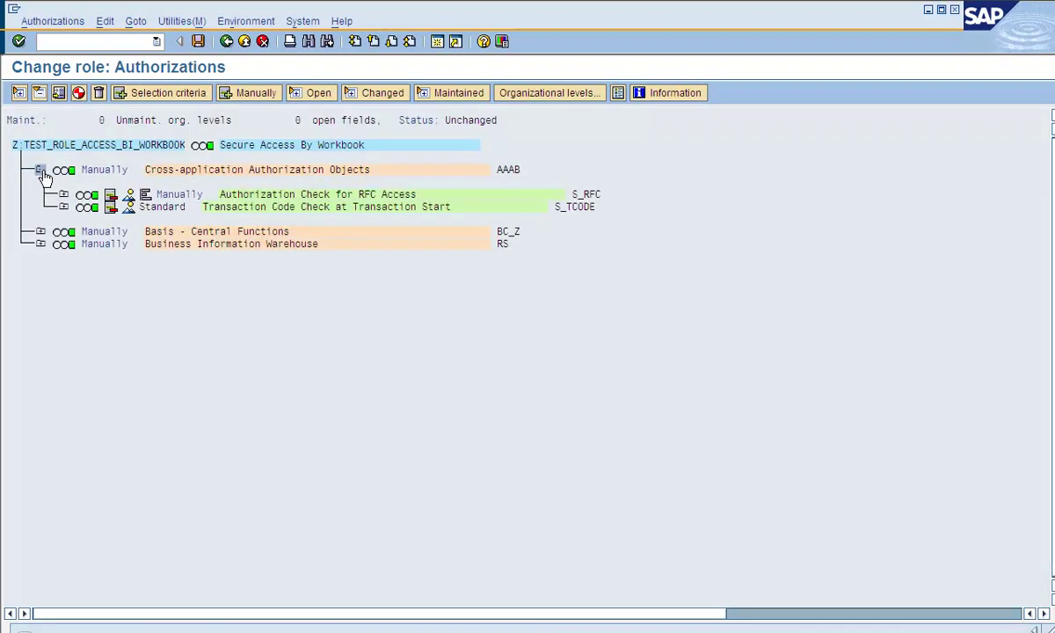
pyautogui.click(424, 197)
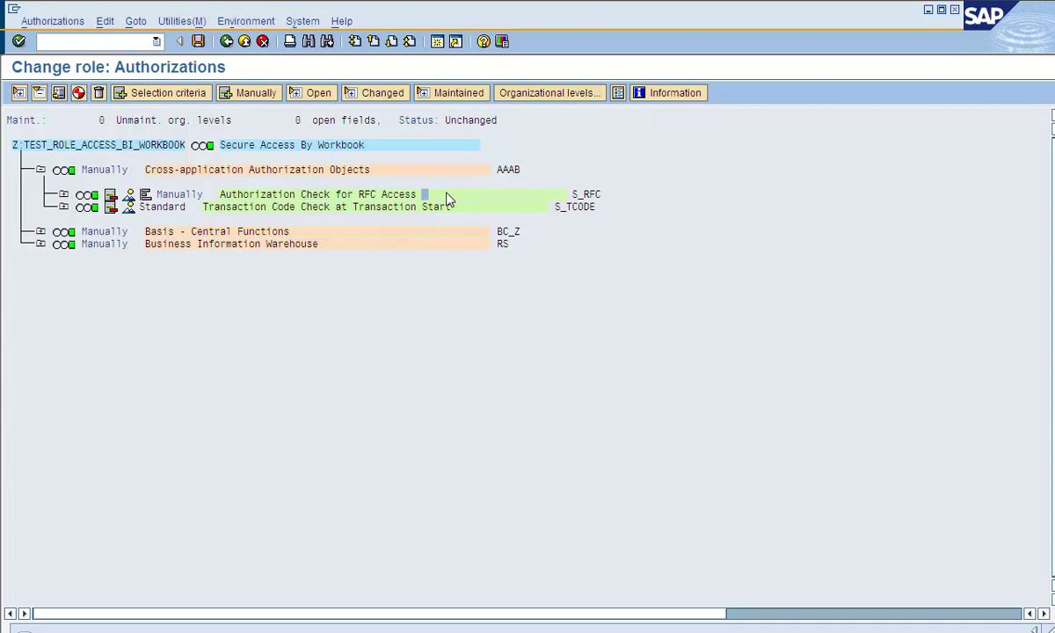
# Step: Review S_BDS_D under Basis - Central Functions and S_RS_COMP under Business Information Warehouse
pyautogui.click(41, 232)
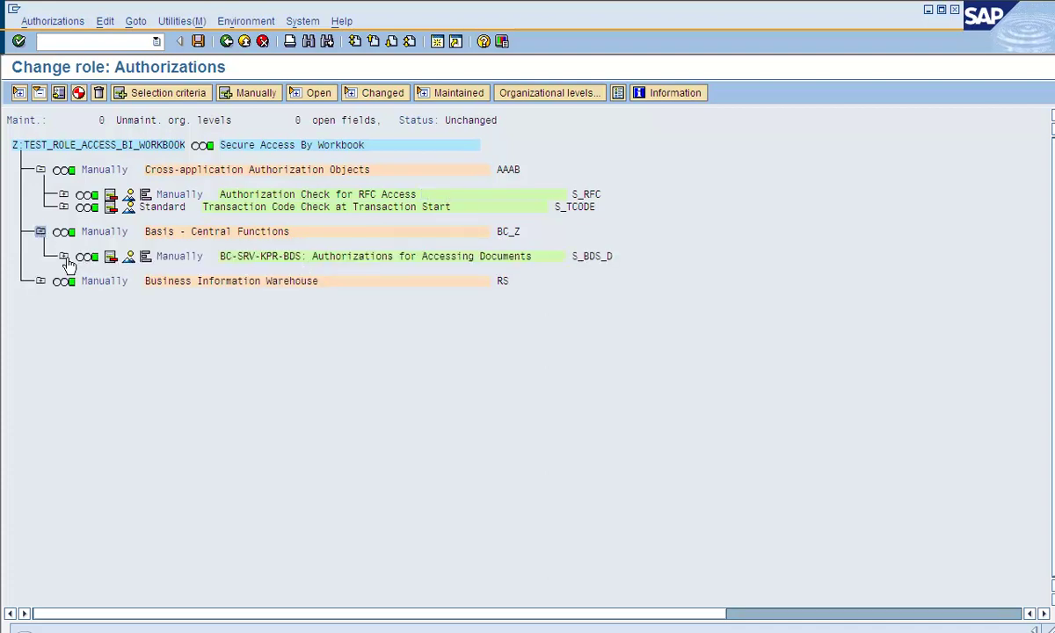
pyautogui.click(63, 257)
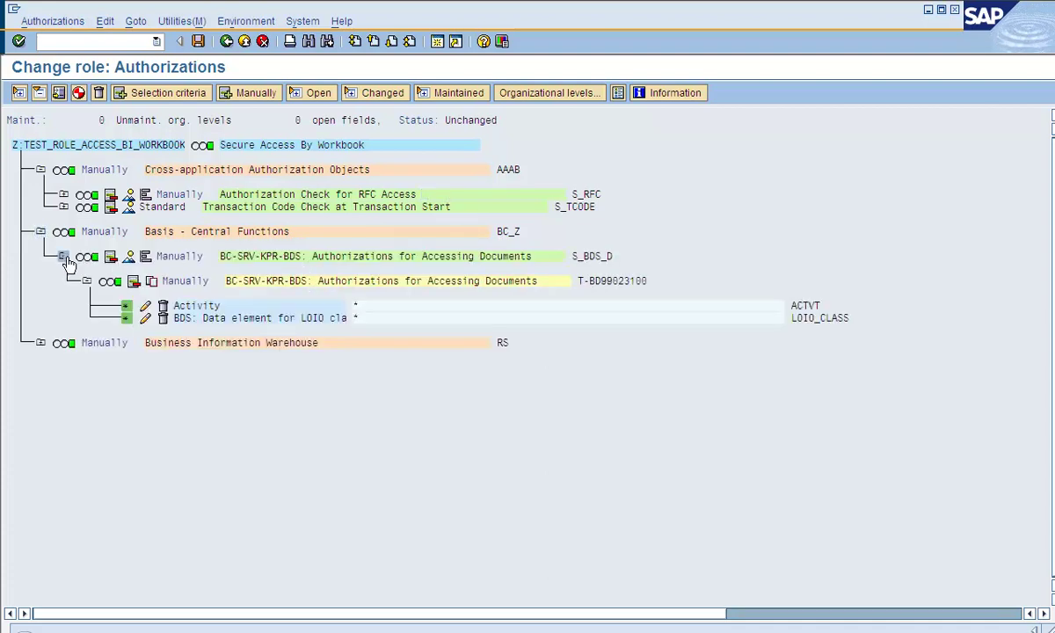
pyautogui.click(586, 258)
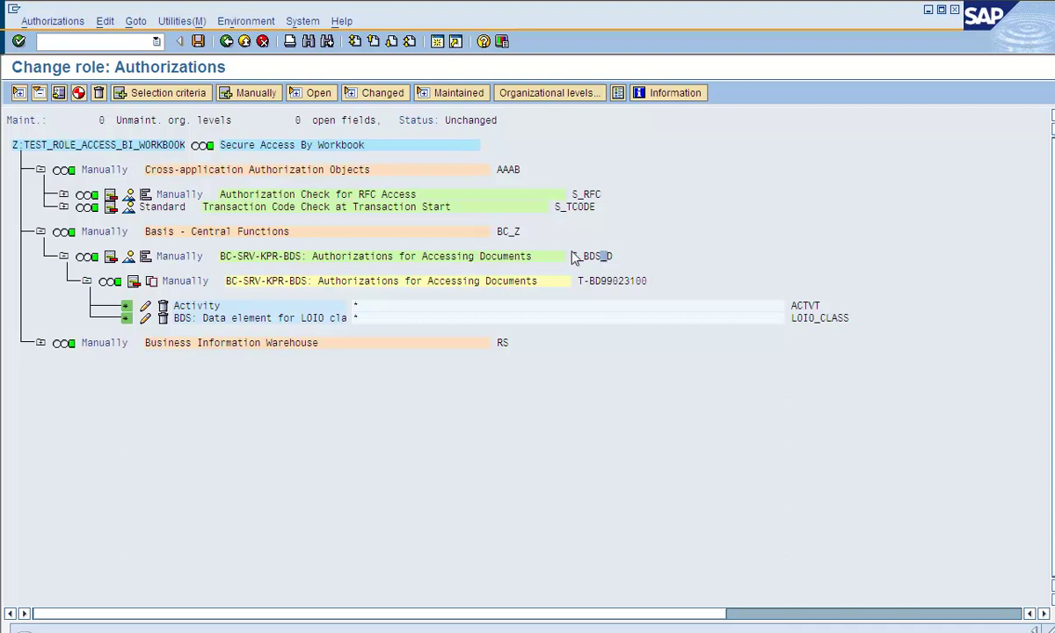
pyautogui.click(40, 342)
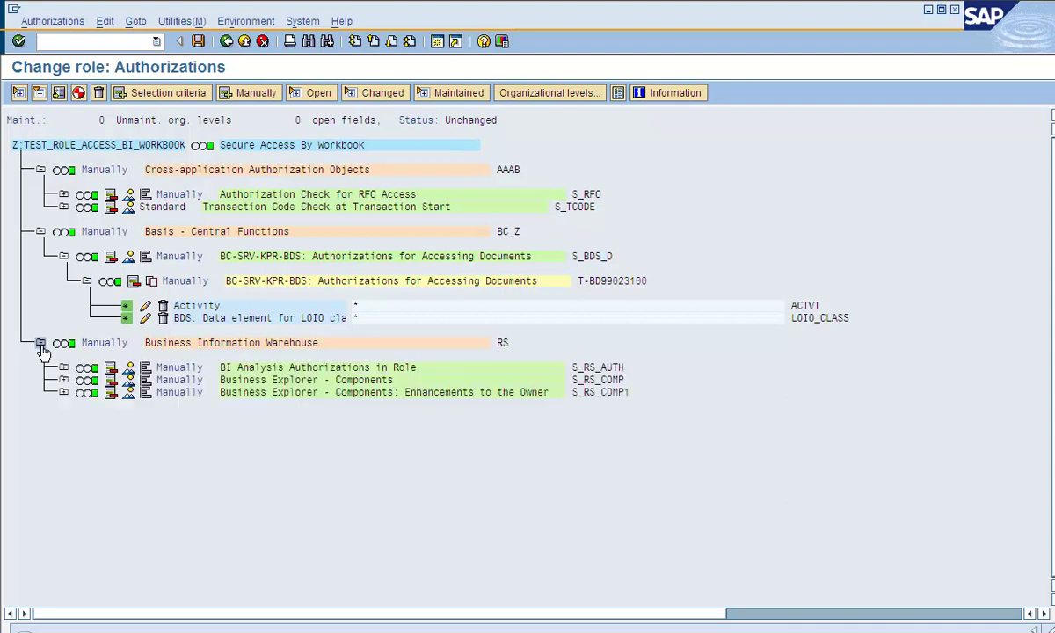
pyautogui.click(62, 379)
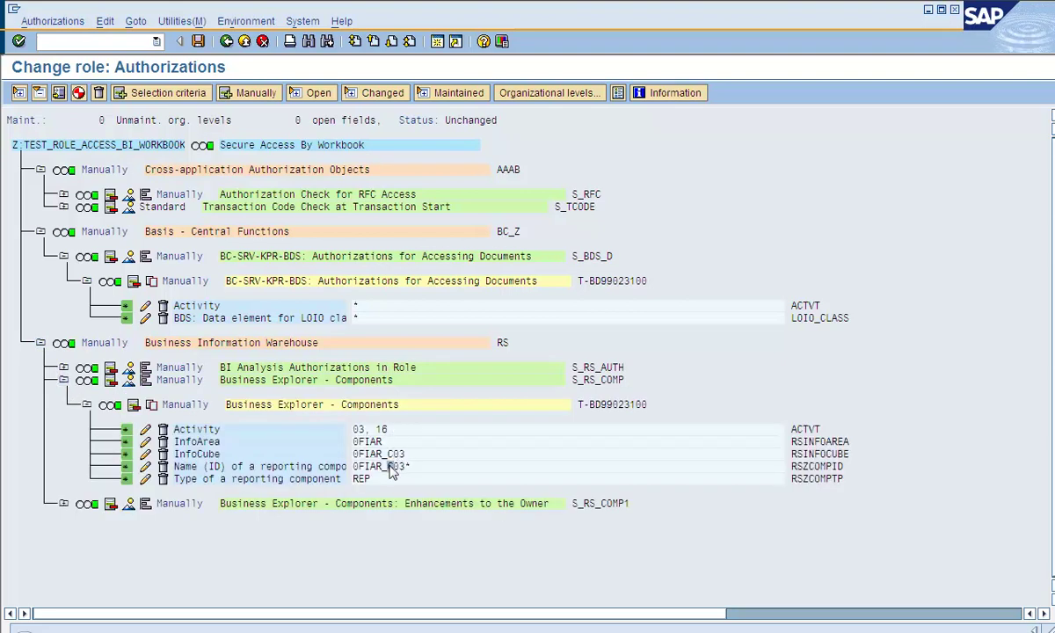
pyautogui.click(384, 453)
# Step: Return to the role overview and save the workbook role from the User tab
pyautogui.click(225, 40)
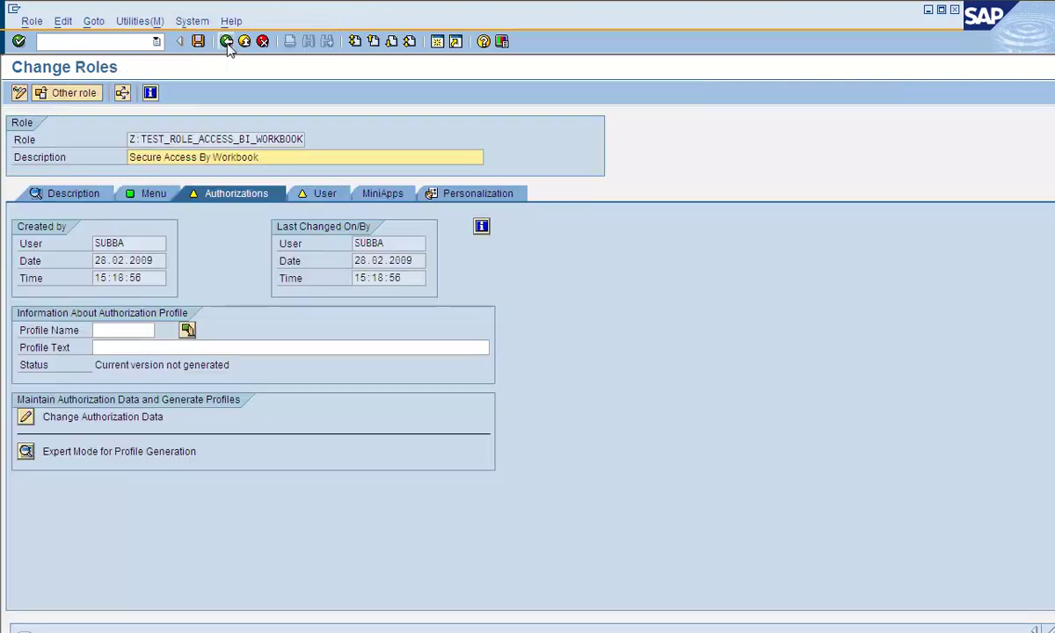
pyautogui.click(339, 191)
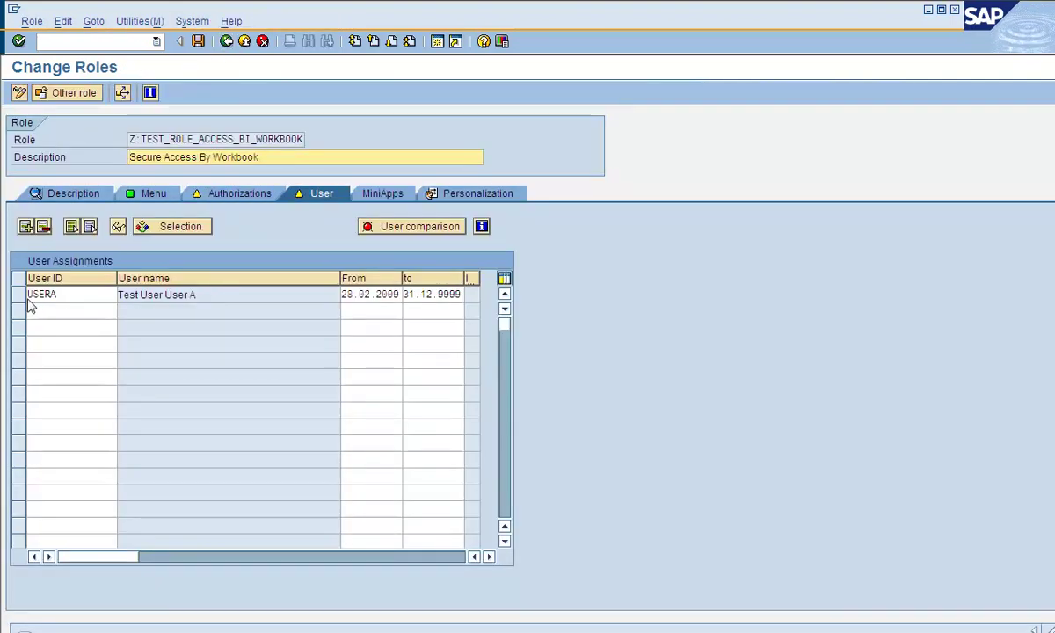
pyautogui.click(199, 42)
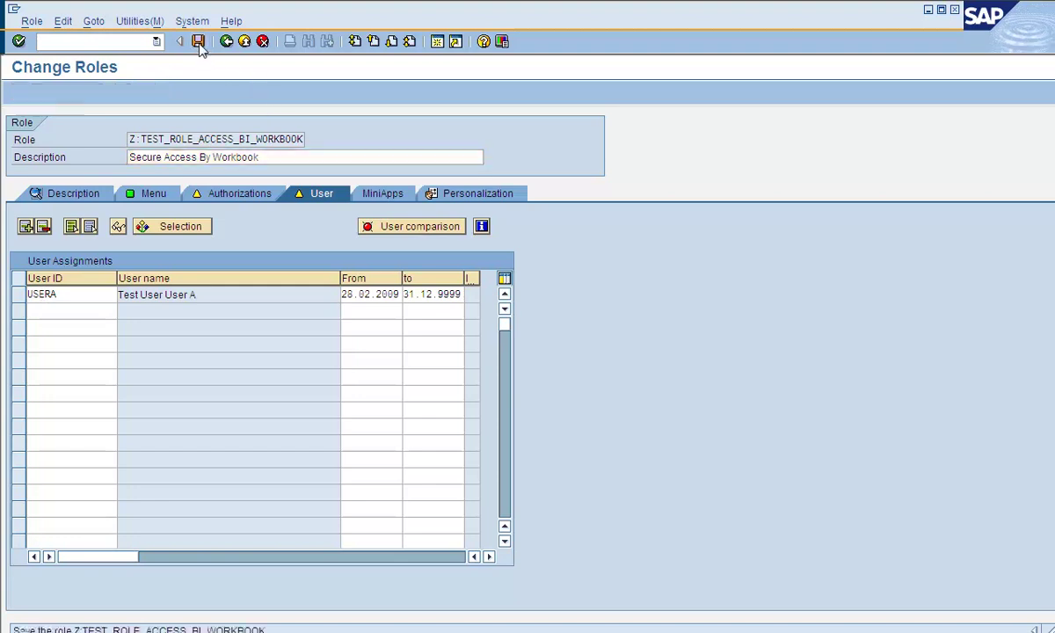
# Step: Attempt a complete user comparison, dismiss the missing-profile messages, and reopen the authorization data
pyautogui.click(382, 227)
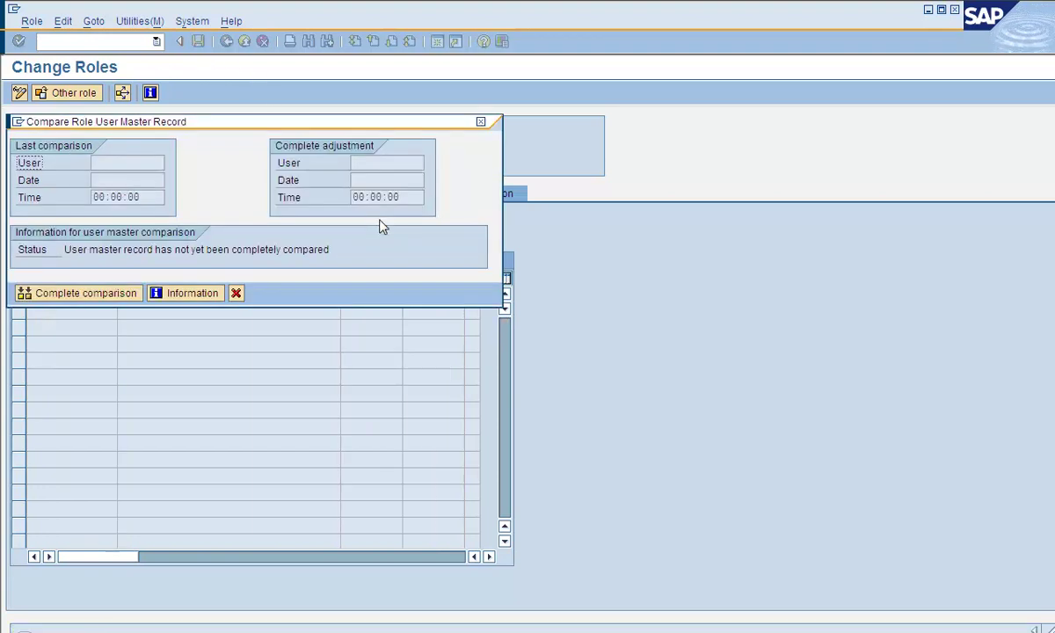
pyautogui.click(90, 296)
pyautogui.click(80, 448)
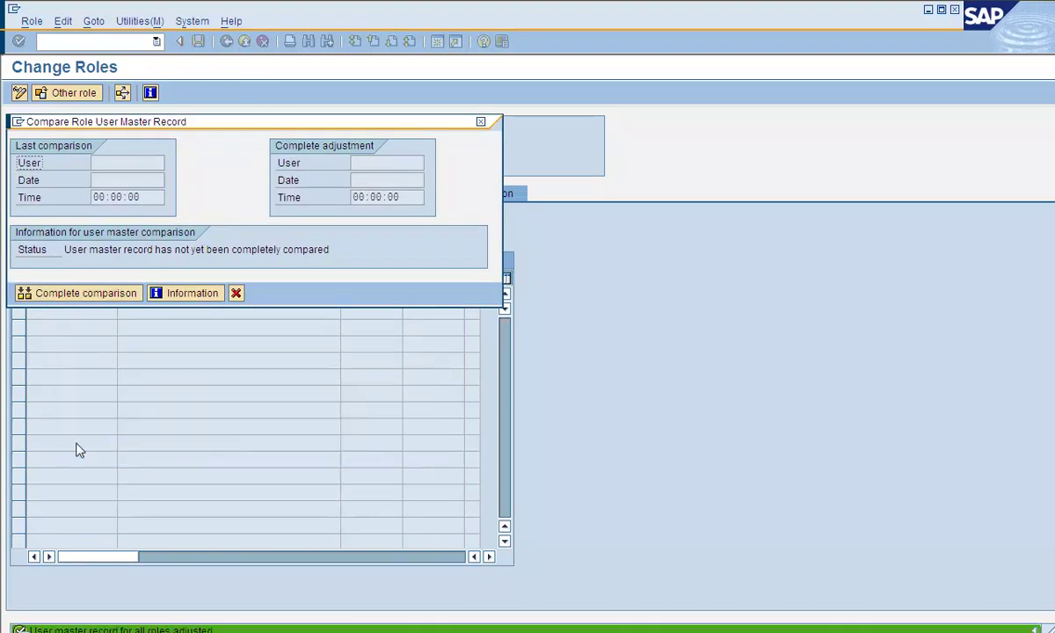
pyautogui.click(86, 294)
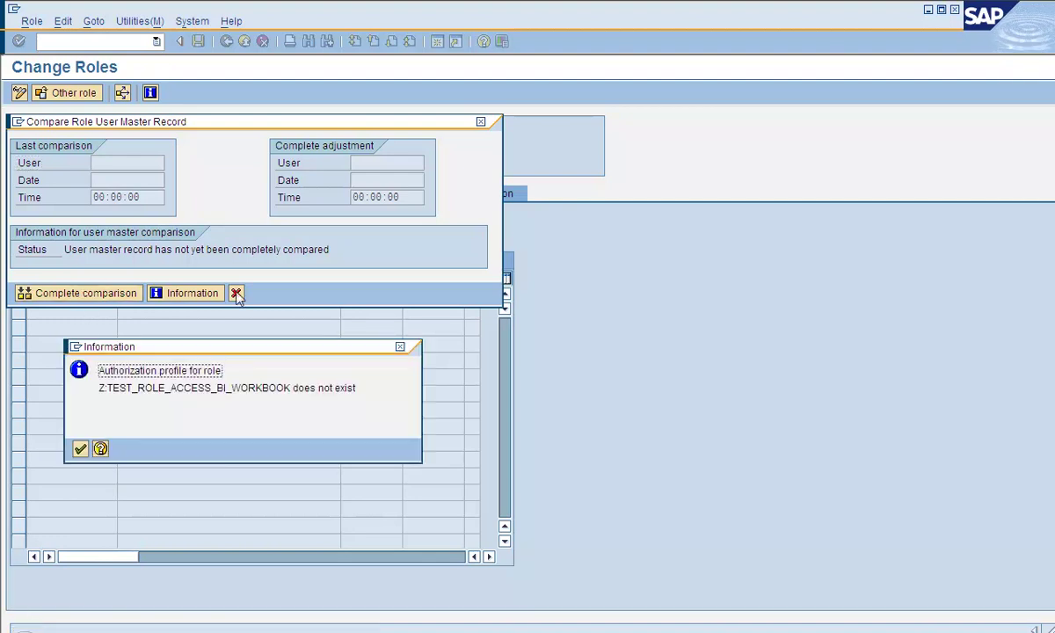
pyautogui.click(80, 449)
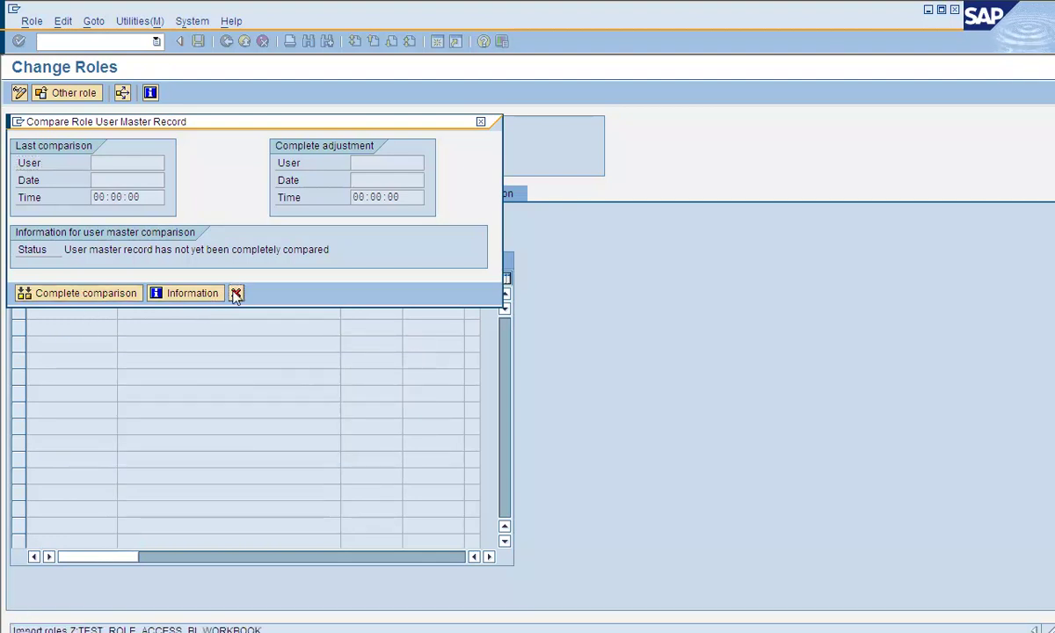
pyautogui.click(236, 295)
pyautogui.click(198, 194)
pyautogui.click(25, 417)
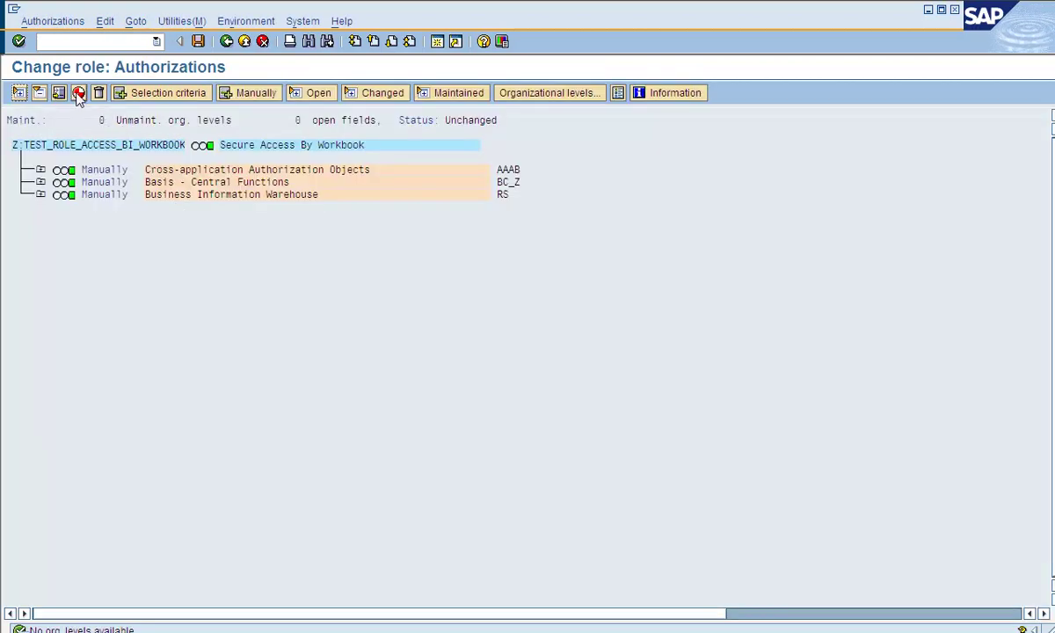
# Step: Generate the workbook role's authorization profile with the proposed profile name
pyautogui.click(78, 93)
pyautogui.press('Return')
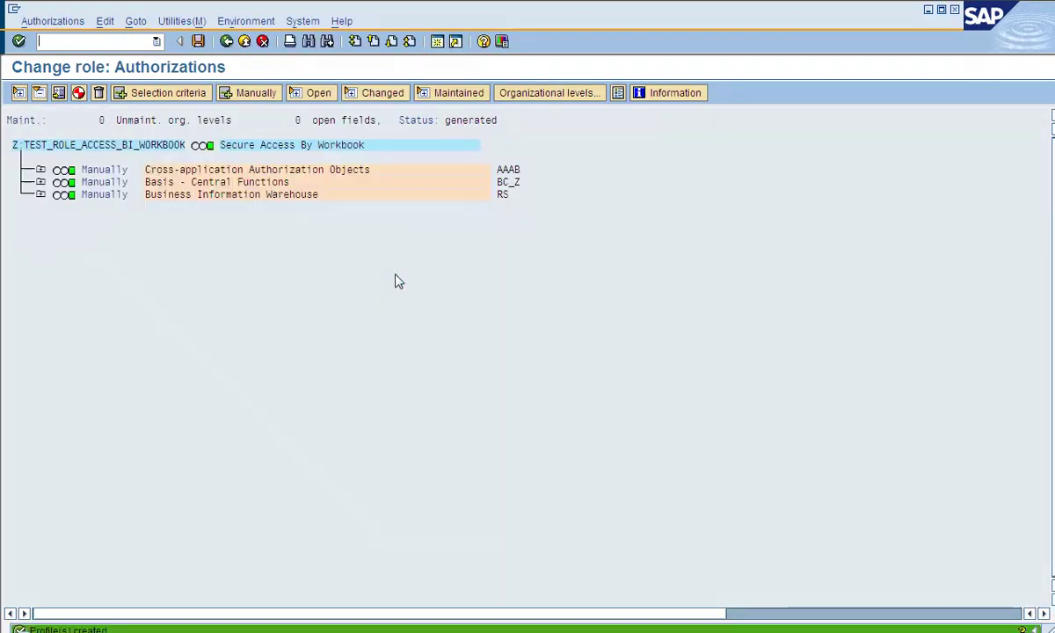
pyautogui.click(226, 41)
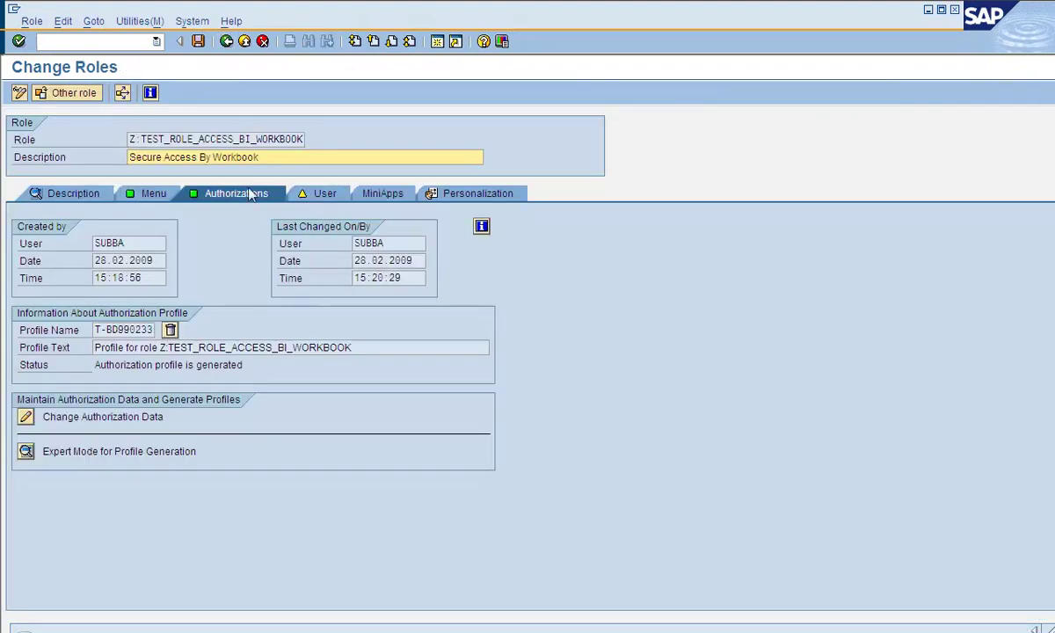
# Step: Run a complete user master comparison for the workbook role and return to Role Maintenance
pyautogui.click(315, 197)
pyautogui.click(365, 226)
pyautogui.click(59, 294)
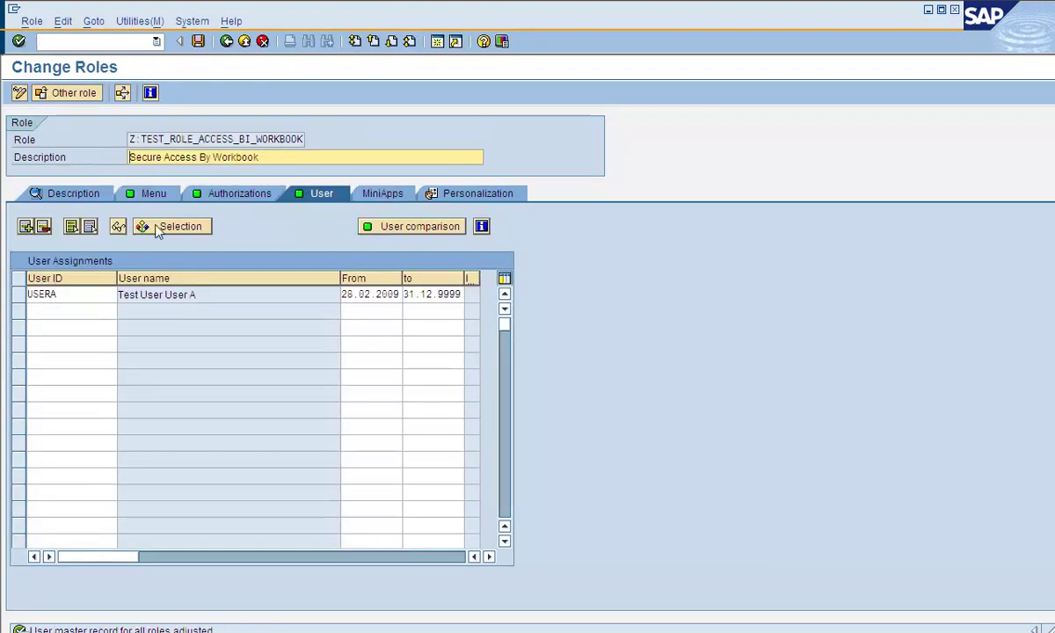
pyautogui.doubleClick(53, 293)
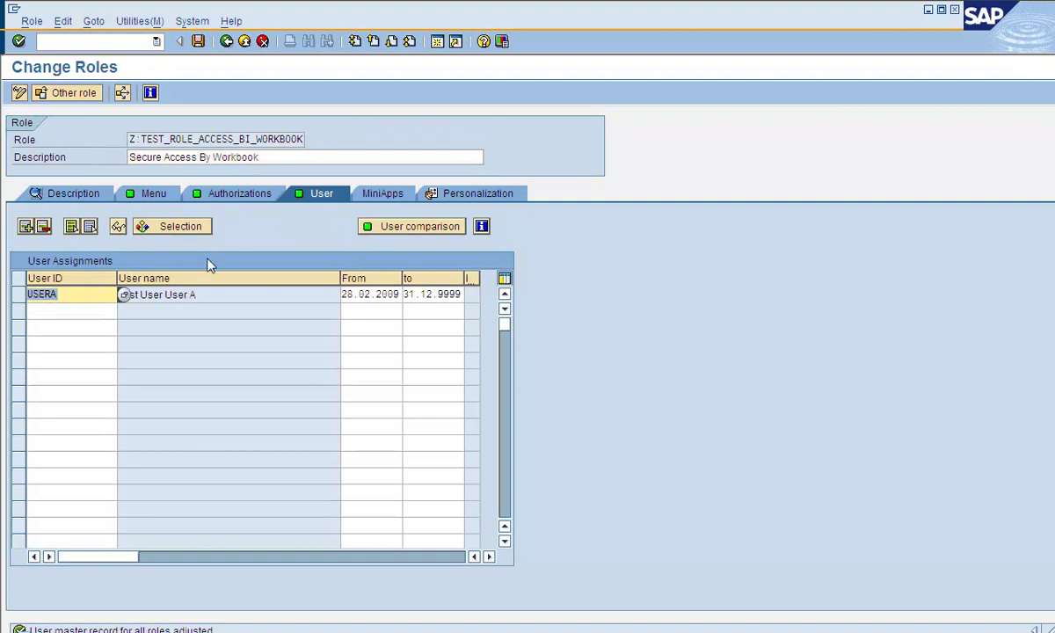
pyautogui.click(226, 41)
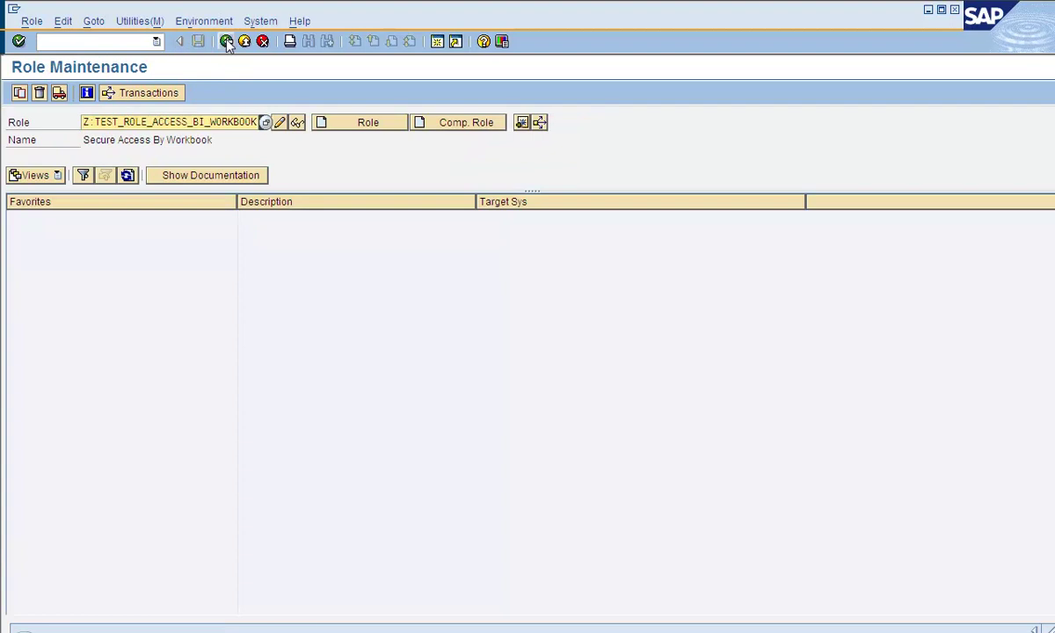
# Step: Open Z:TEST_ROLE_ACCESS_BI_QUERY for editing and delete the test user from its User tab
pyautogui.moveTo(209, 122); pyautogui.dragTo(439, 141)
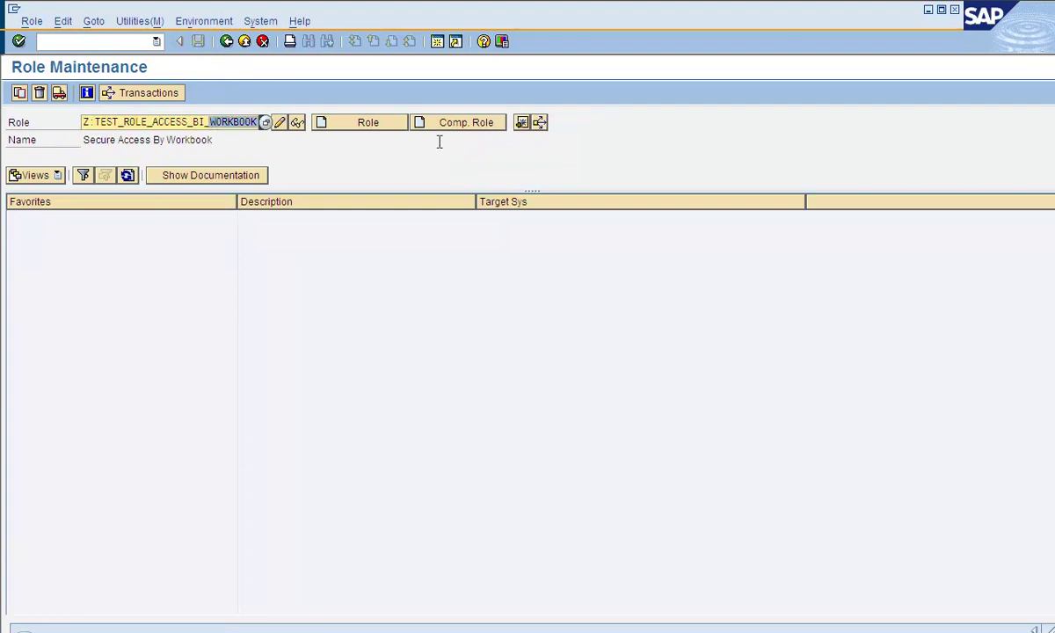
pyautogui.press('BackSpace')
pyautogui.press('Down')
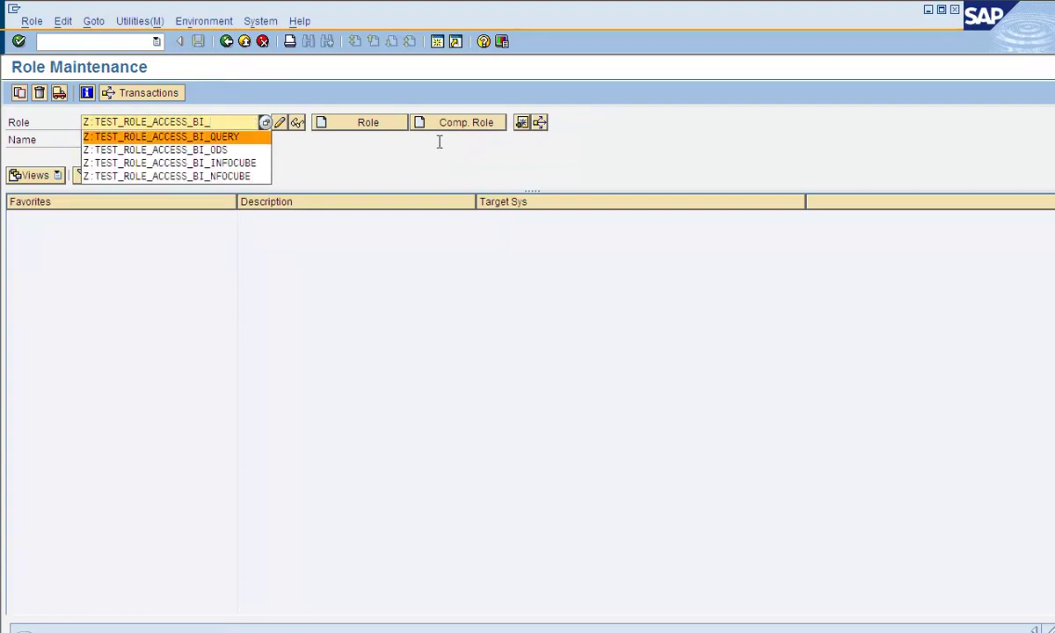
pyautogui.press('Return')
pyautogui.click(280, 123)
pyautogui.click(318, 195)
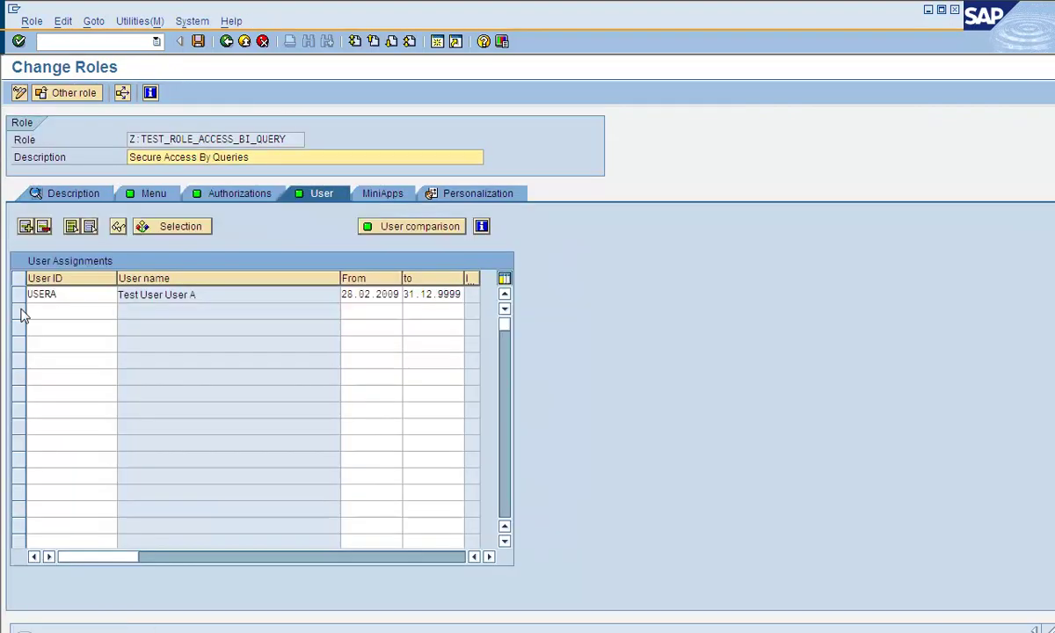
pyautogui.click(18, 295)
pyautogui.click(43, 226)
# Step: Save the query role and run a complete user comparison
pyautogui.click(198, 41)
pyautogui.click(380, 226)
pyautogui.click(94, 294)
pyautogui.click(228, 44)
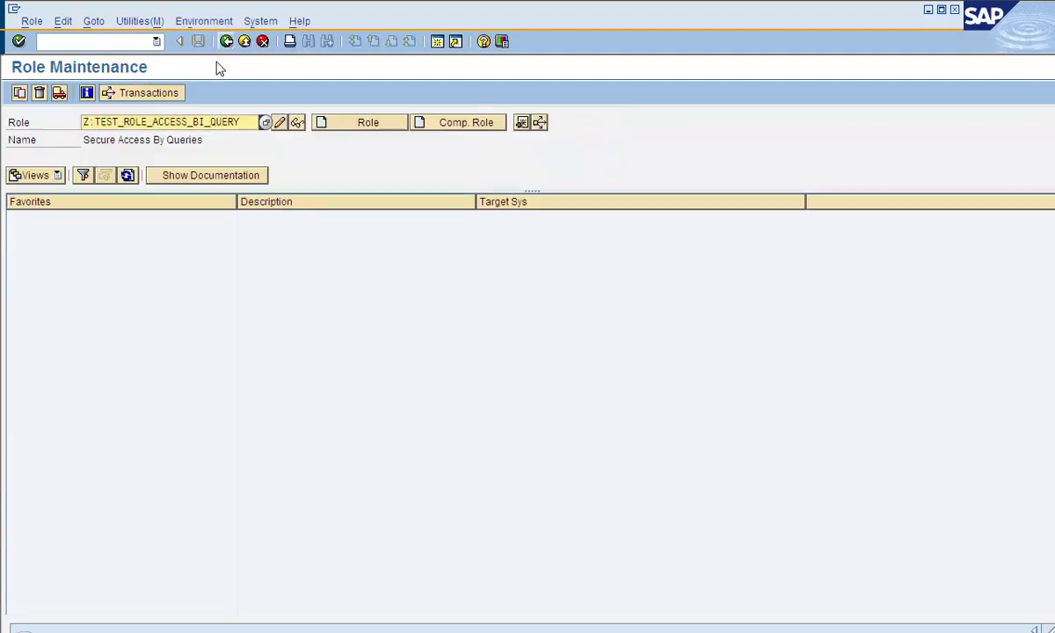
# Step: Switch to Z:TEST_ROLE_ACCESS_BI_WORKBOOK and view its assigned user
pyautogui.moveTo(209, 122); pyautogui.dragTo(255, 122)
pyautogui.write('workbook')
pyautogui.press('Return')
pyautogui.click(280, 123)
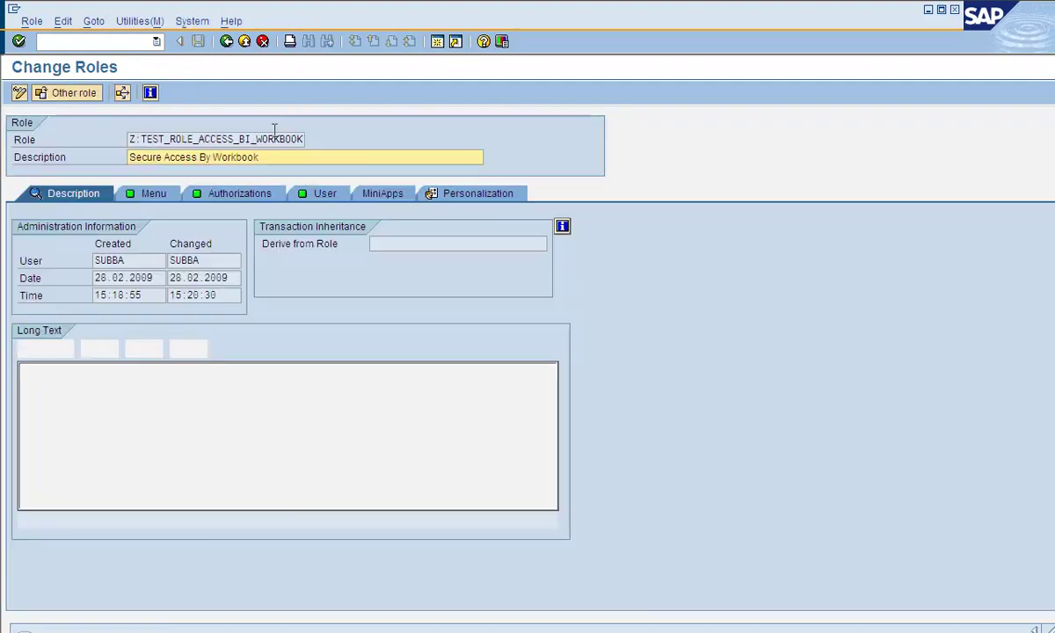
pyautogui.click(297, 191)
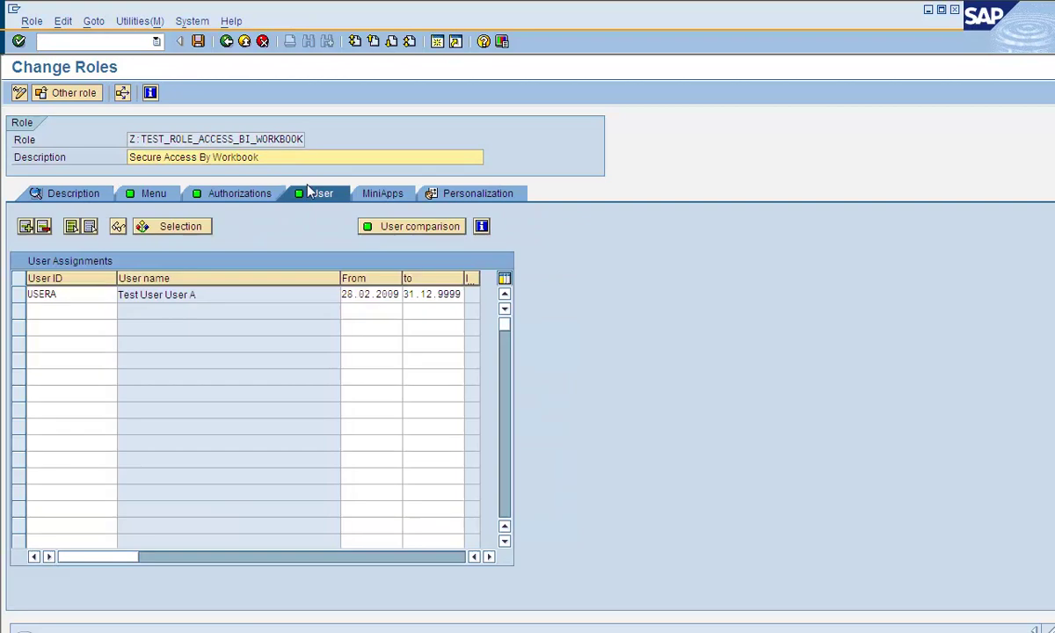
pyautogui.doubleClick(88, 295)
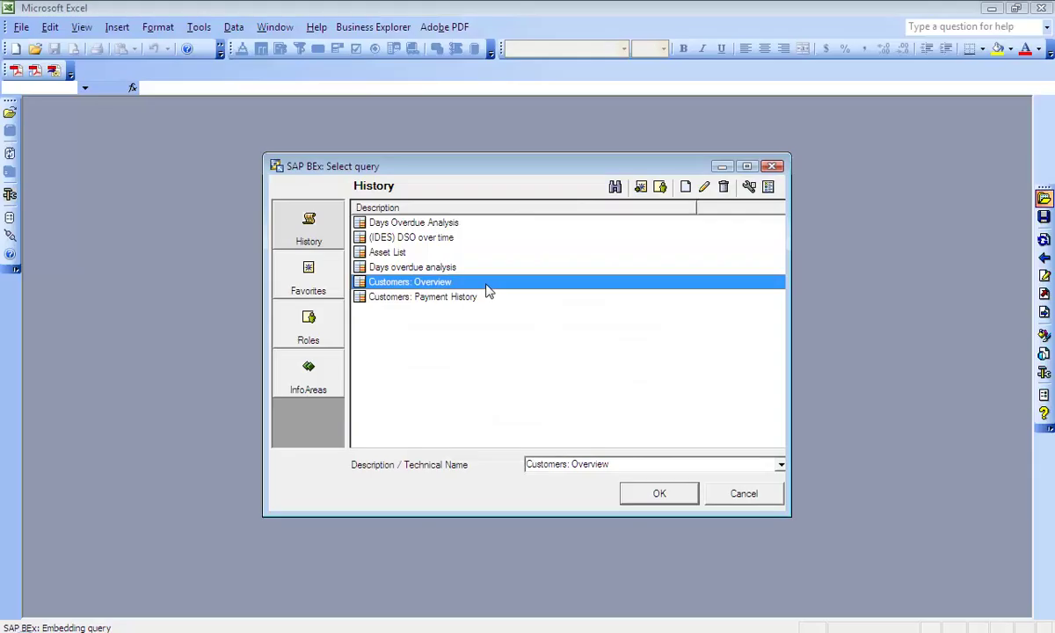
# Step: Browse the available queries by InfoArea in the Select query dialog
pyautogui.click(306, 365)
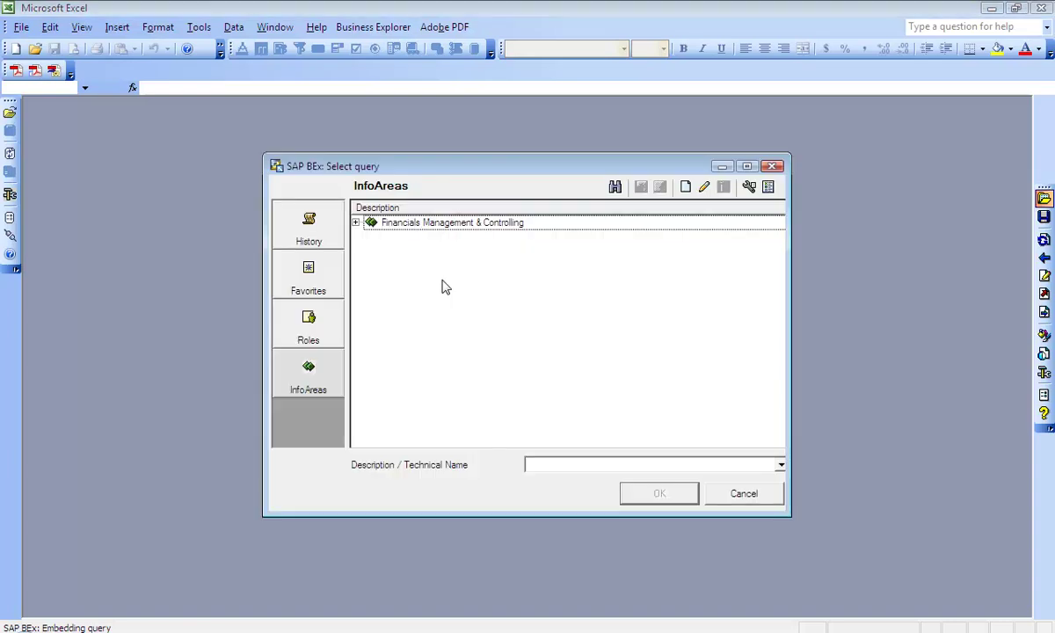
# Step: Open Days Overdue Analysis from Accounts Receivable Accounting > FIAR: Line Item
pyautogui.click(320, 376)
pyautogui.click(356, 223)
pyautogui.click(368, 238)
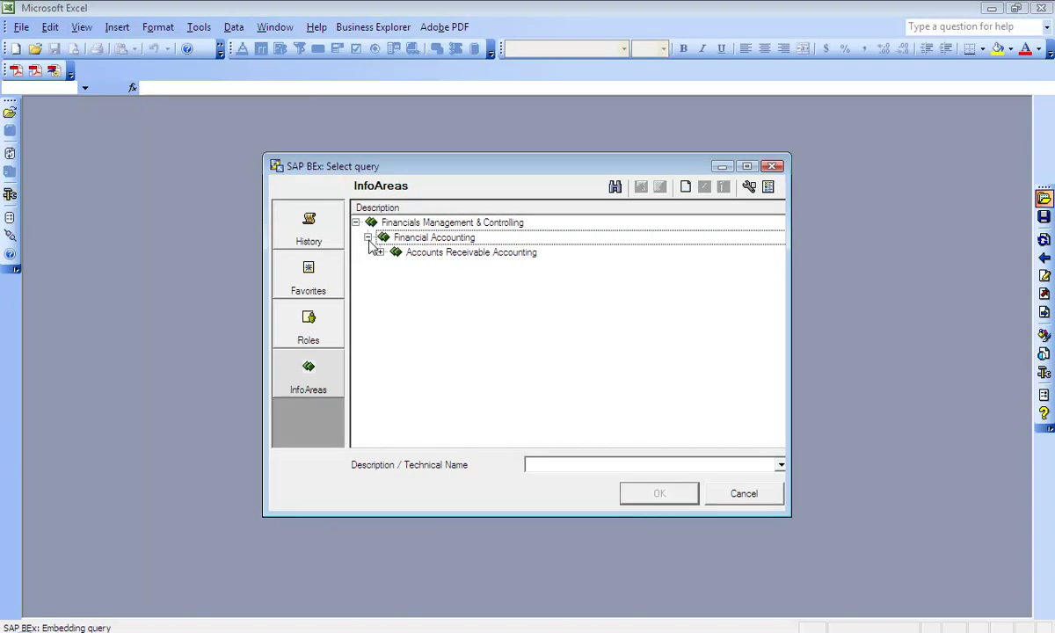
pyautogui.click(380, 252)
pyautogui.doubleClick(407, 267)
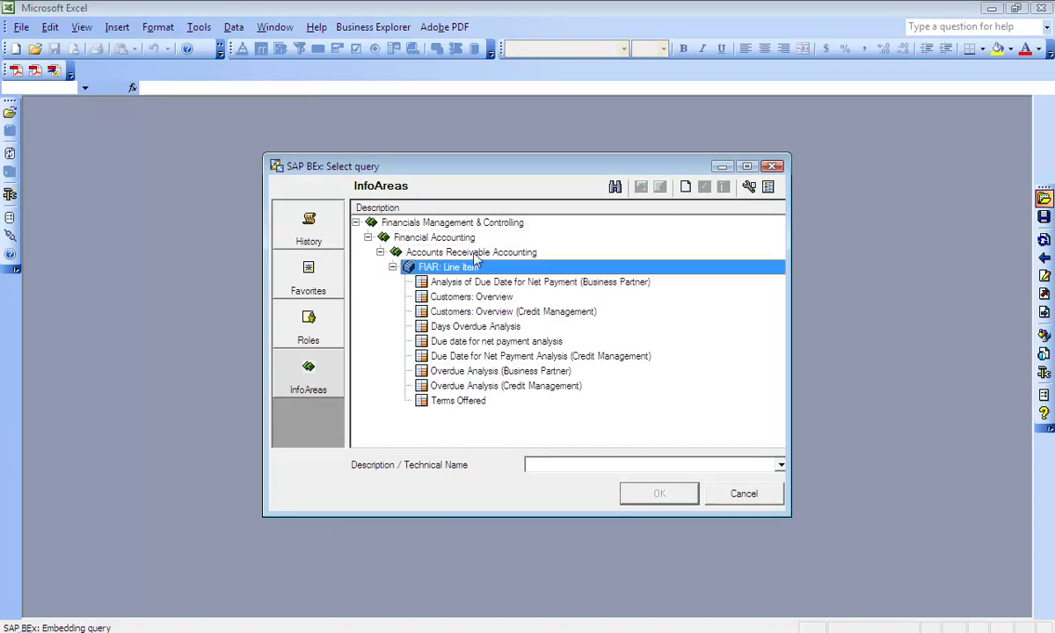
pyautogui.click(704, 185)
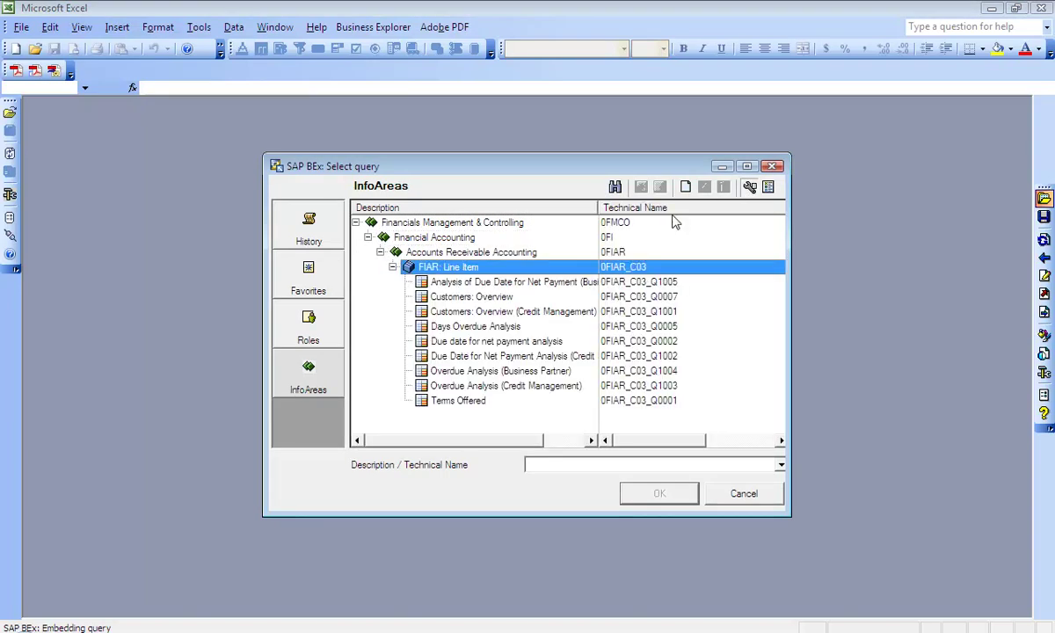
pyautogui.click(474, 311)
pyautogui.click(439, 325)
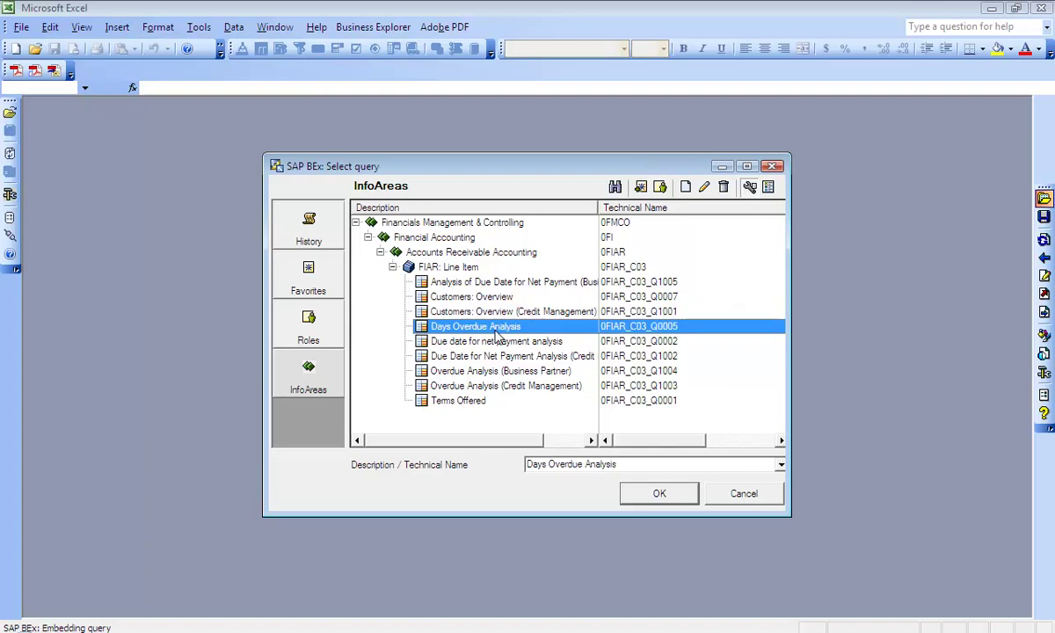
pyautogui.click(659, 492)
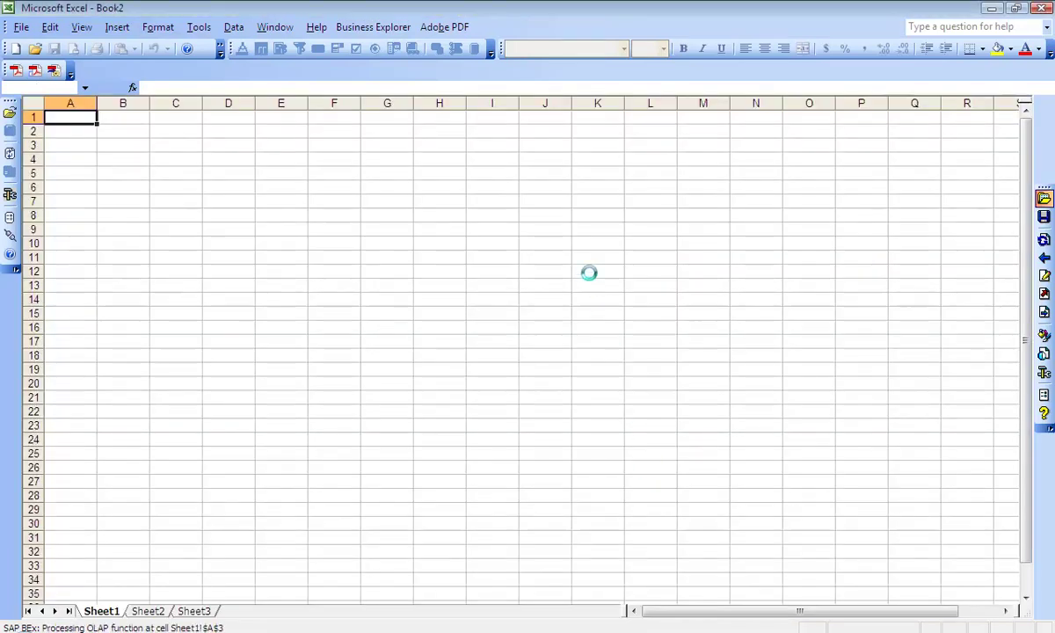
# Step: Enter company code 3000 as the variable and execute the report
pyautogui.click(404, 183)
pyautogui.write('3000')
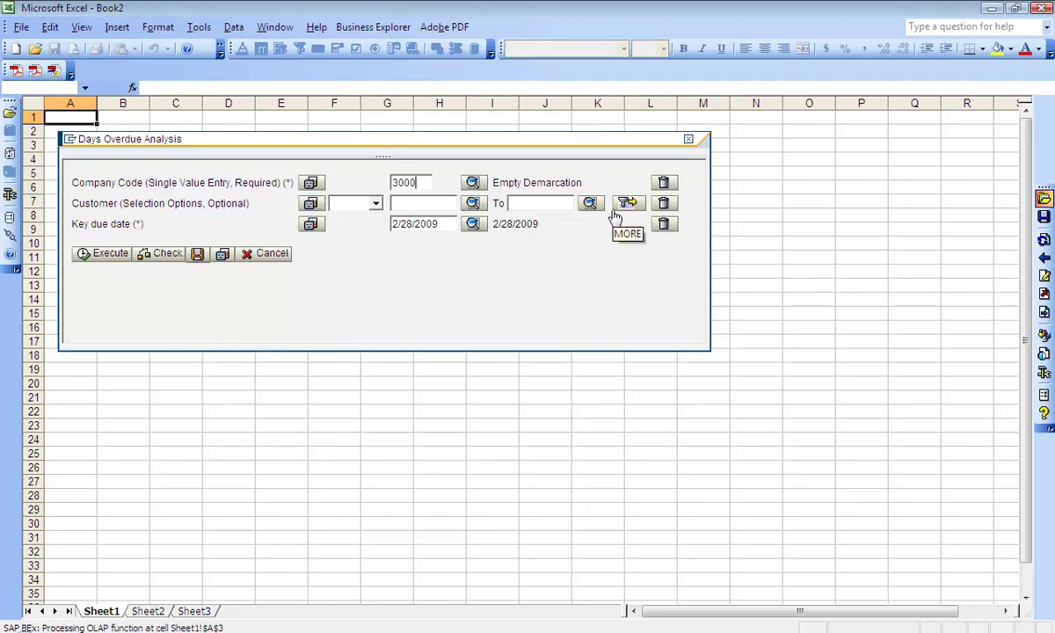
pyautogui.click(120, 254)
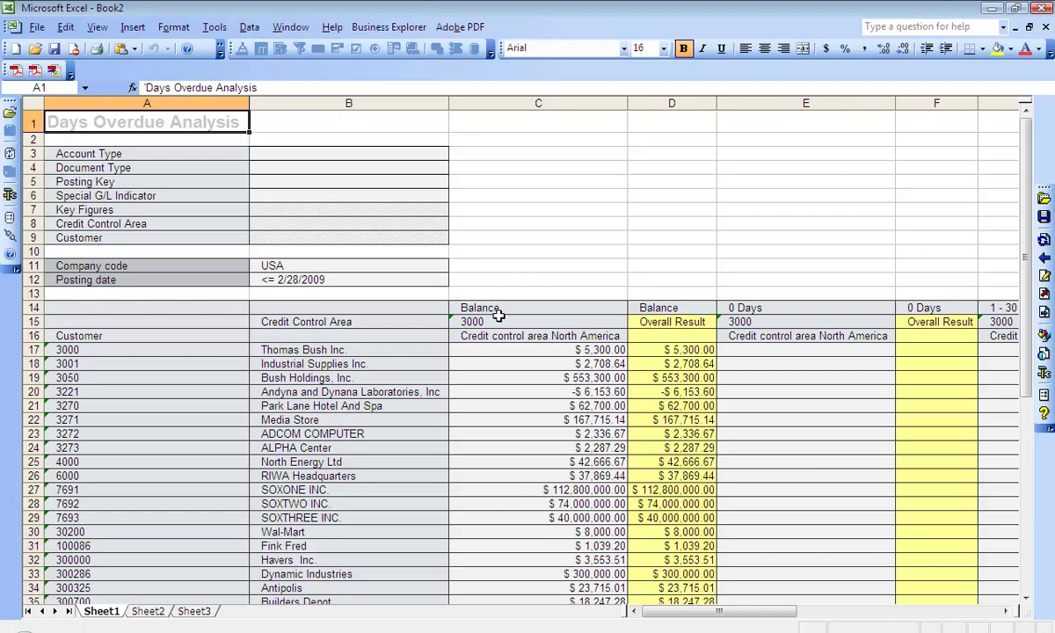
pyautogui.scroll(-1, 499, 315)
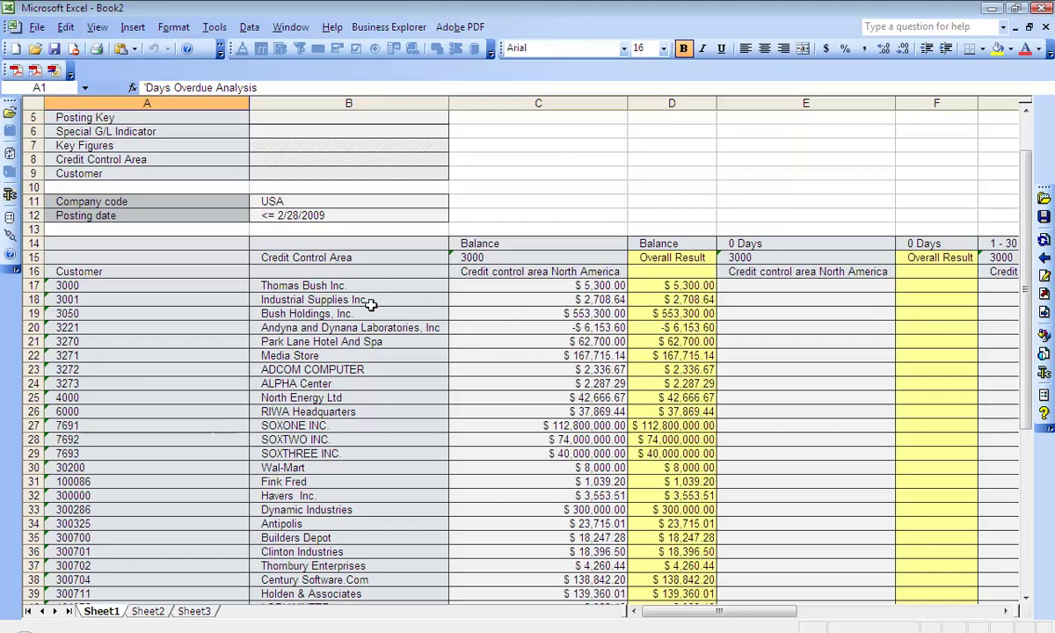
pyautogui.click(315, 297)
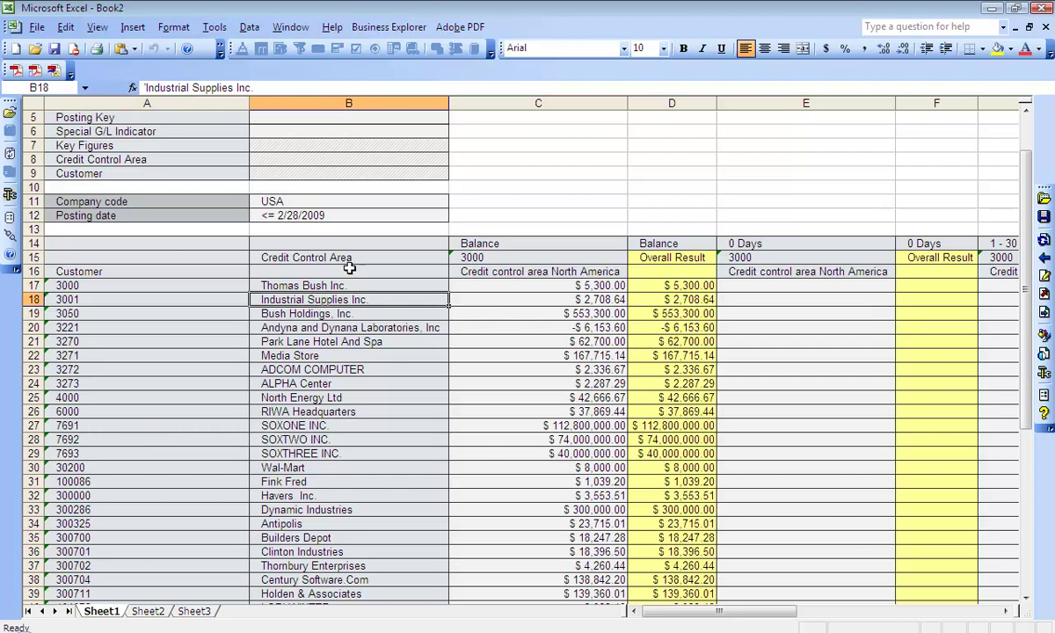
pyautogui.click(326, 287)
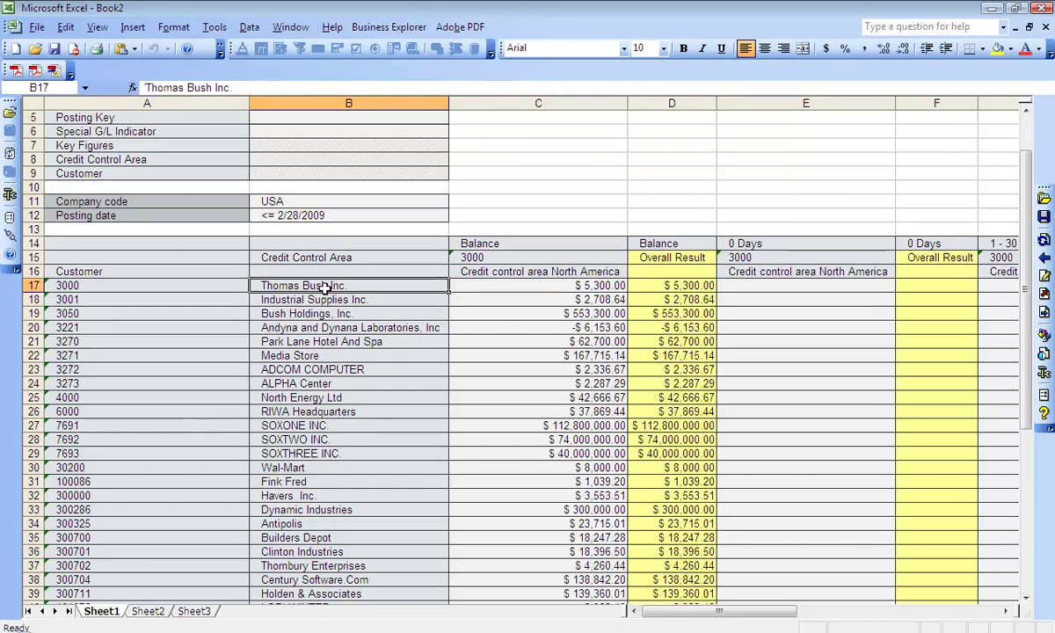
pyautogui.doubleClick(325, 287)
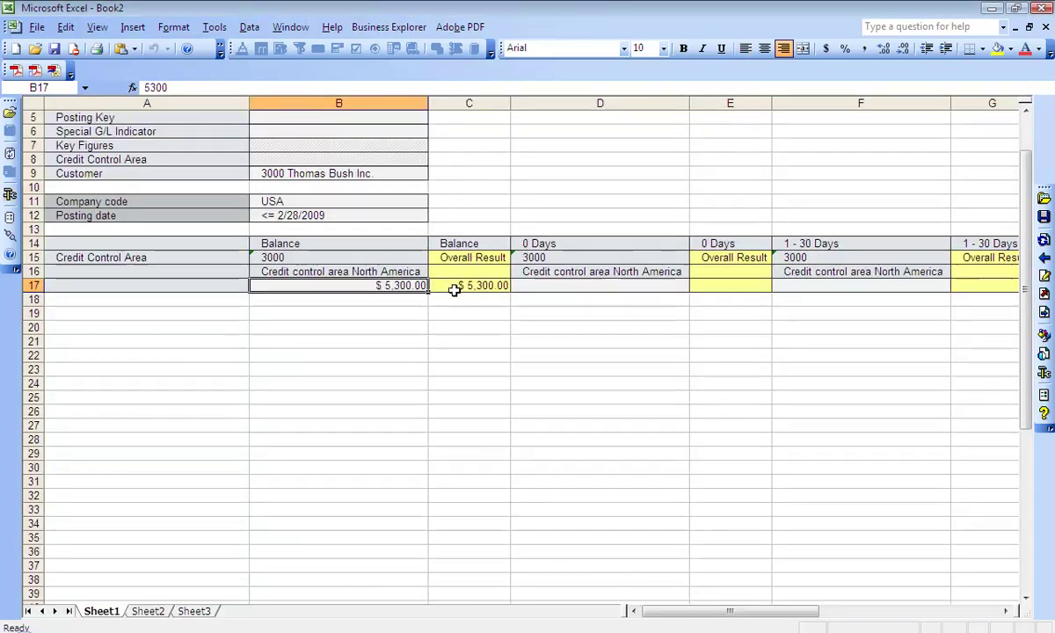
pyautogui.doubleClick(384, 272)
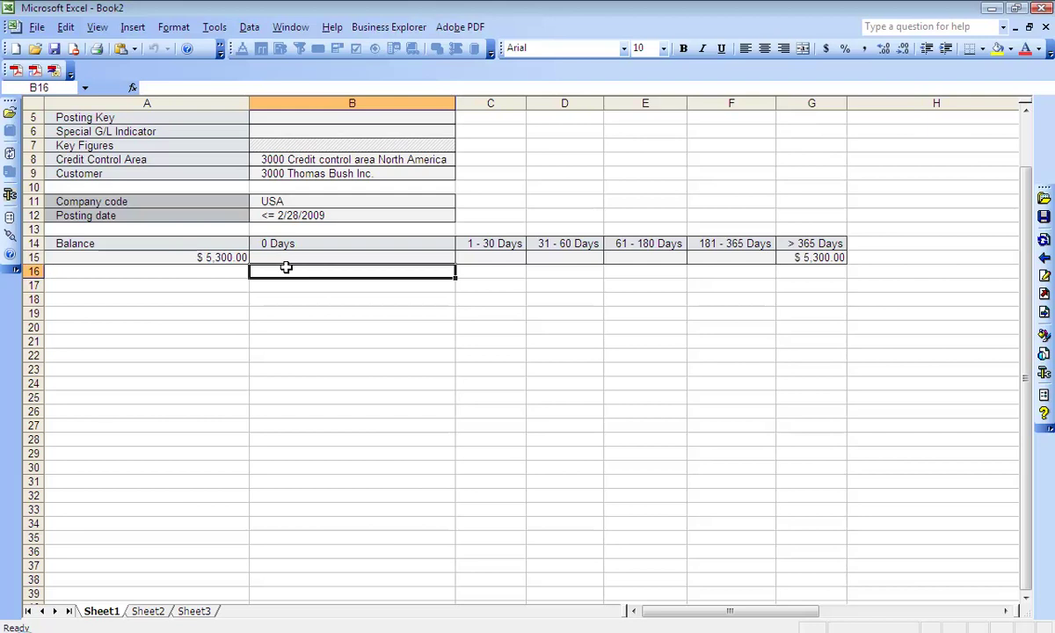
pyautogui.click(238, 257)
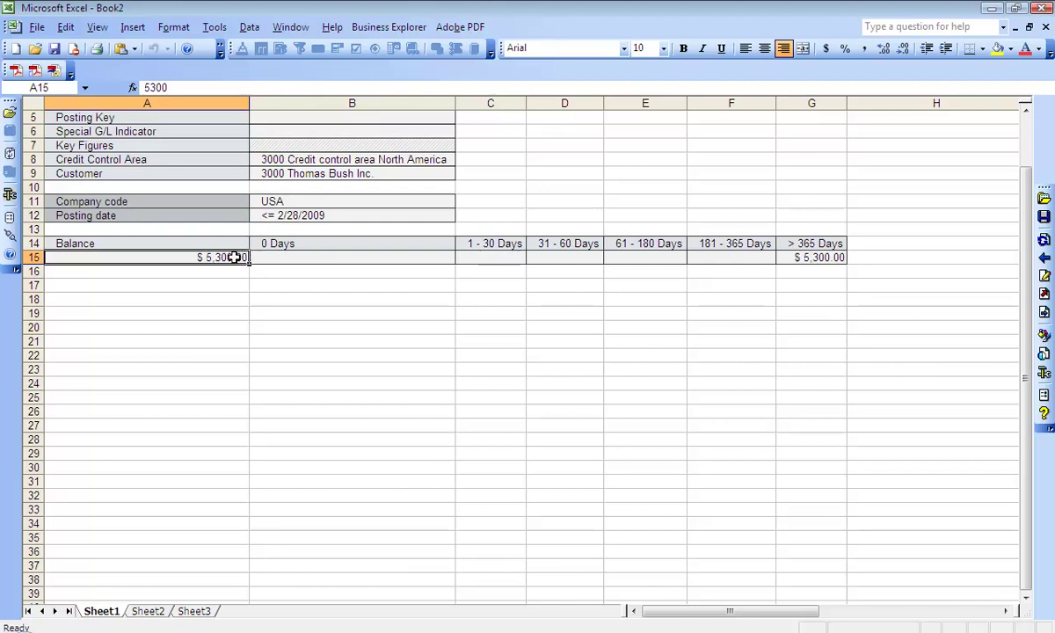
pyautogui.rightClick(234, 257)
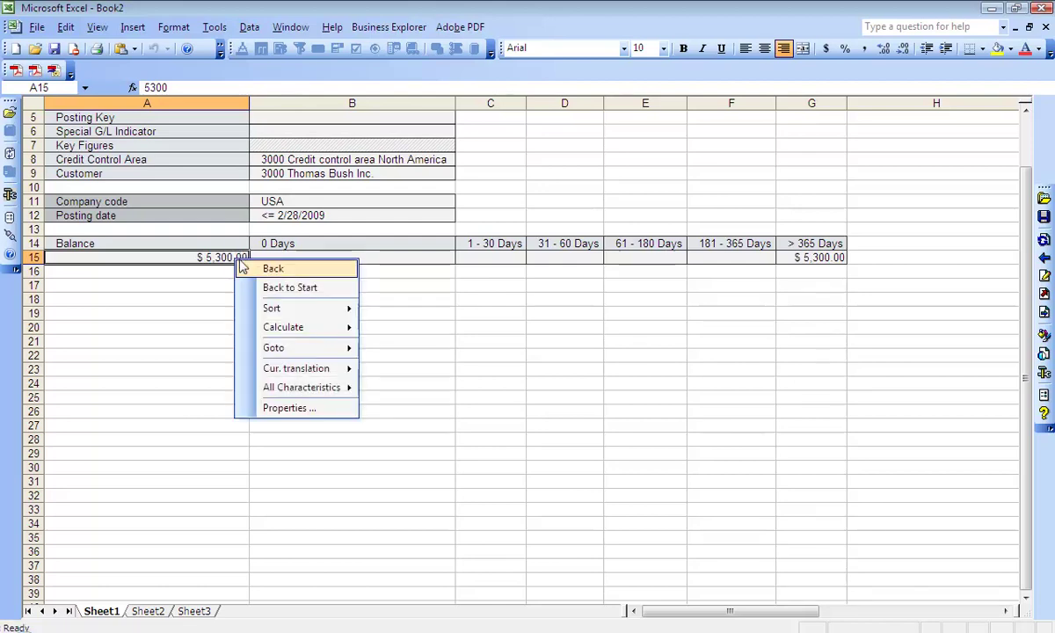
pyautogui.click(259, 267)
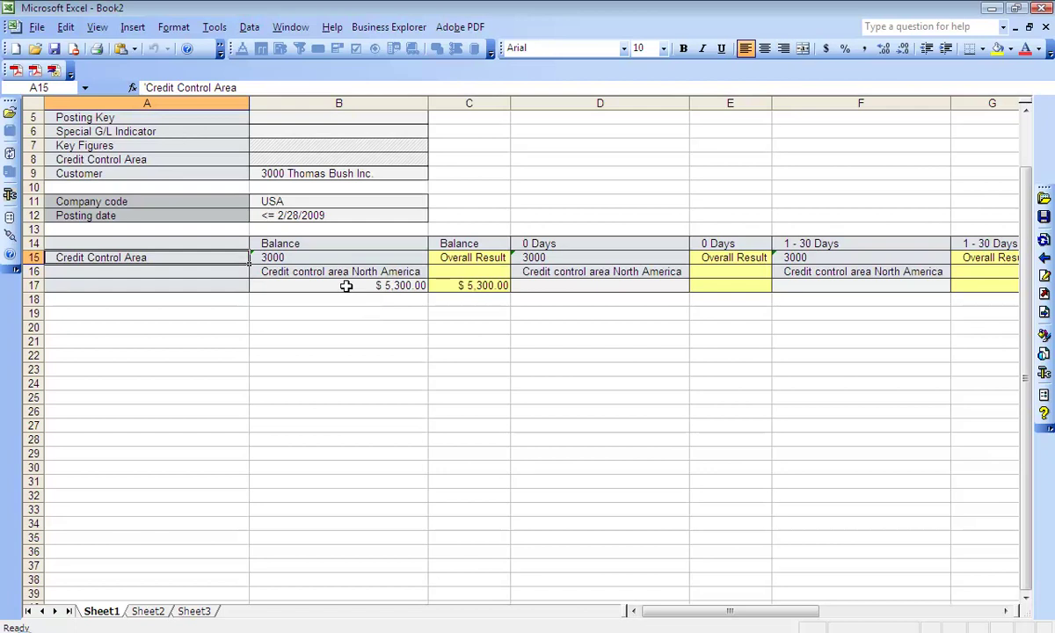
pyautogui.rightClick(346, 286)
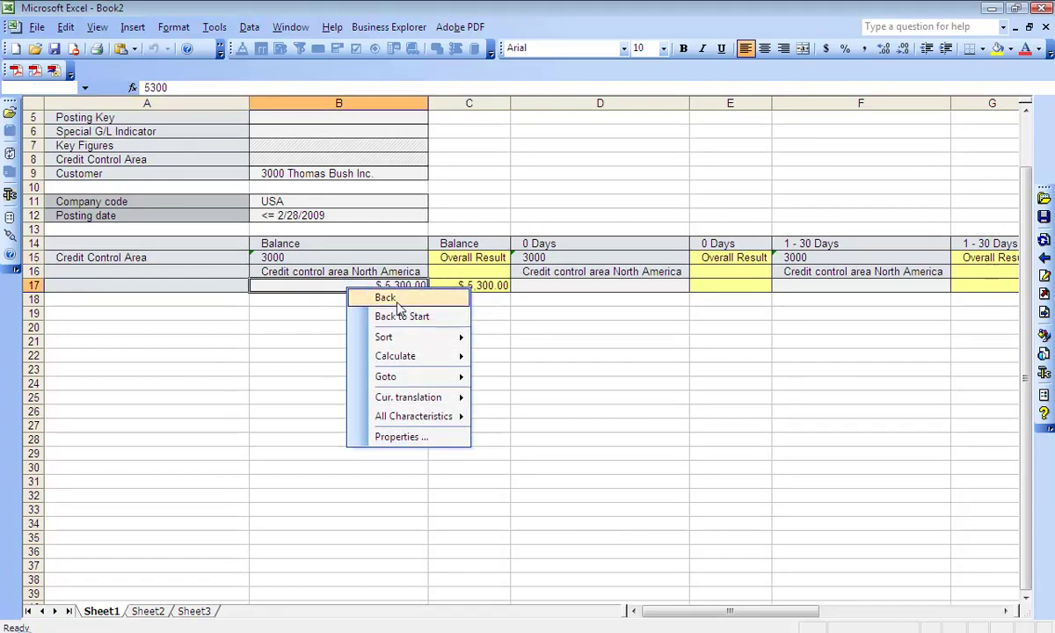
pyautogui.click(387, 299)
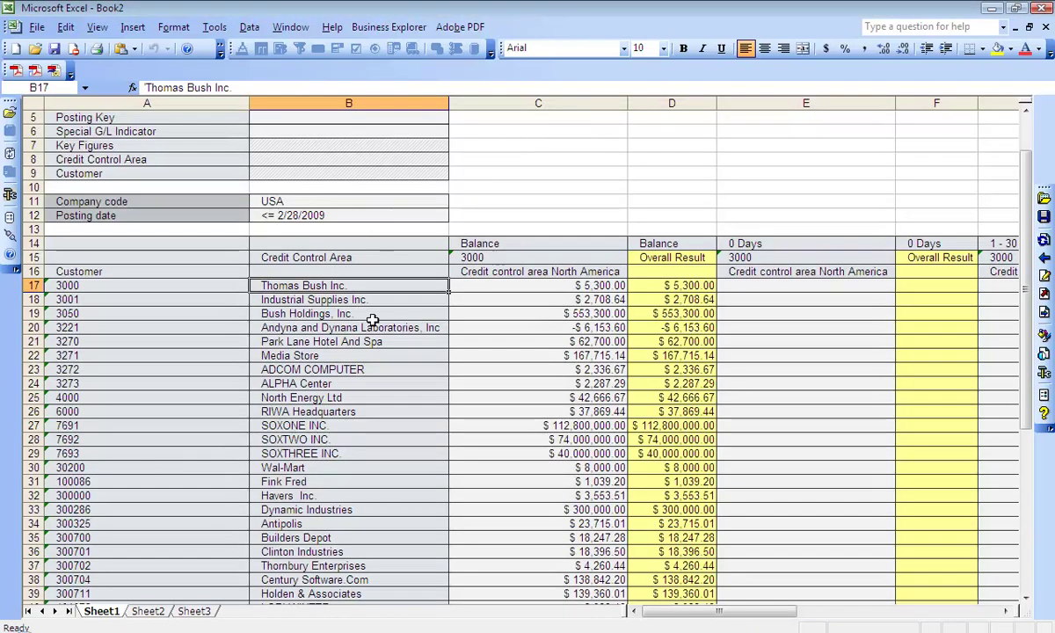
pyautogui.click(461, 239)
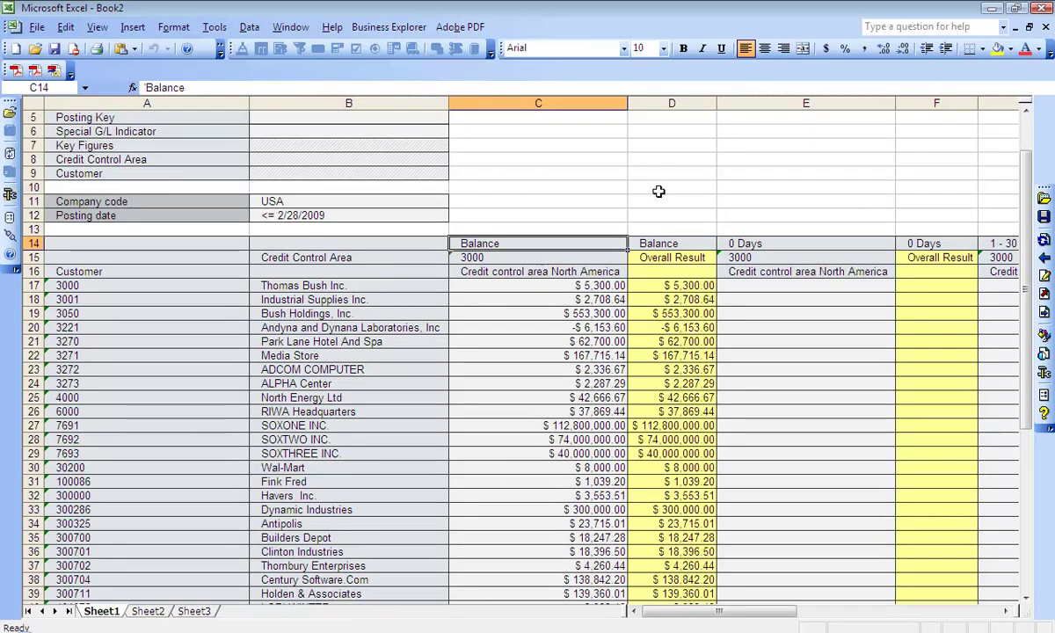
pyautogui.moveTo(806, 102); pyautogui.dragTo(910, 97)
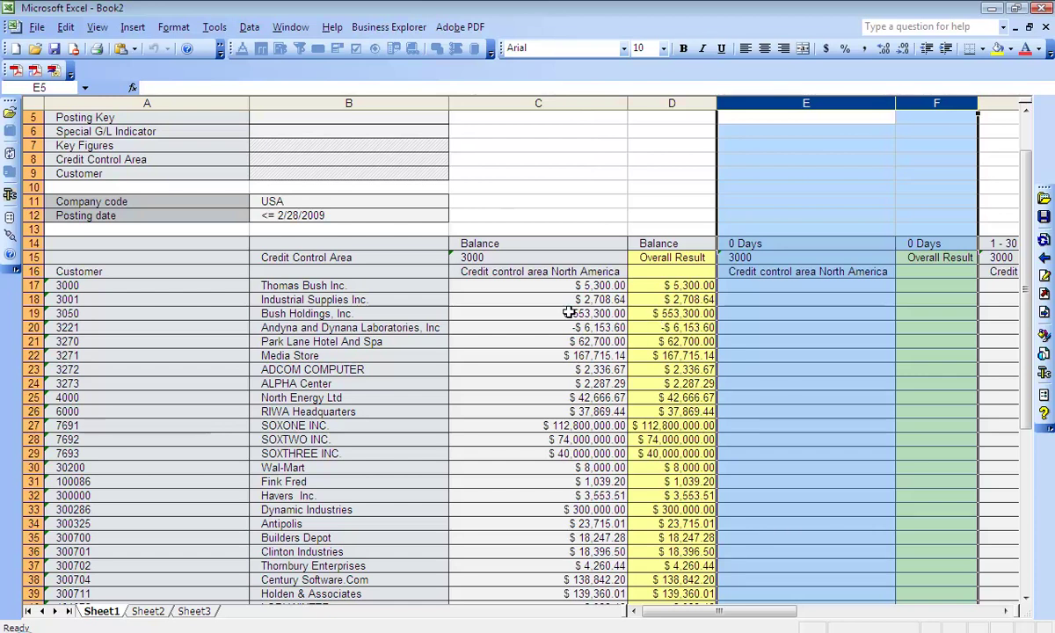
pyautogui.click(498, 302)
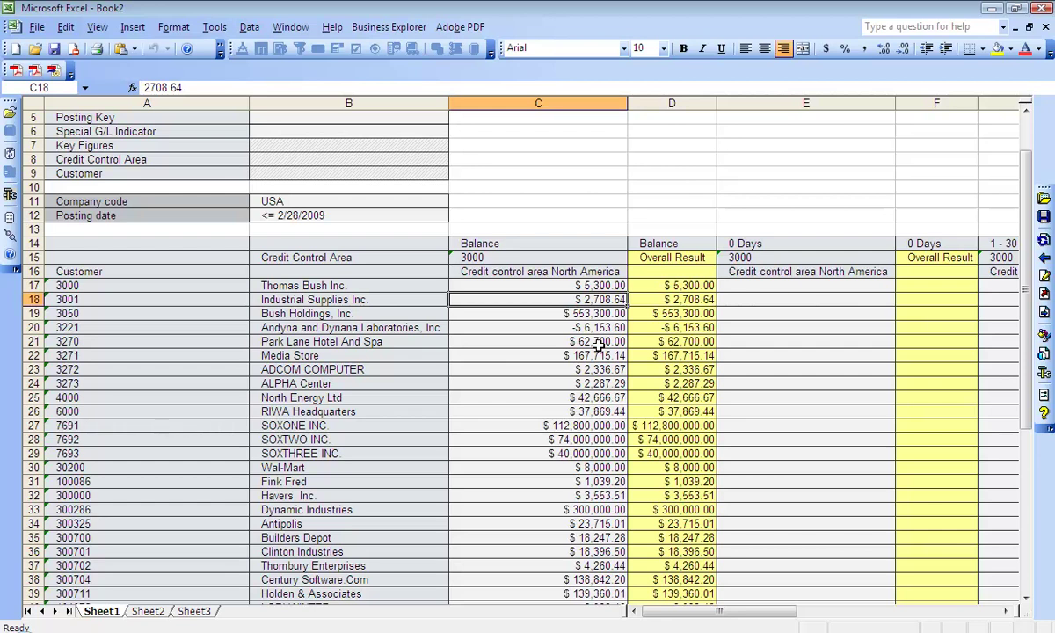
# Step: Format the A1 title in Baskerville Old Face, size 26
pyautogui.scroll(2, 347, 382)
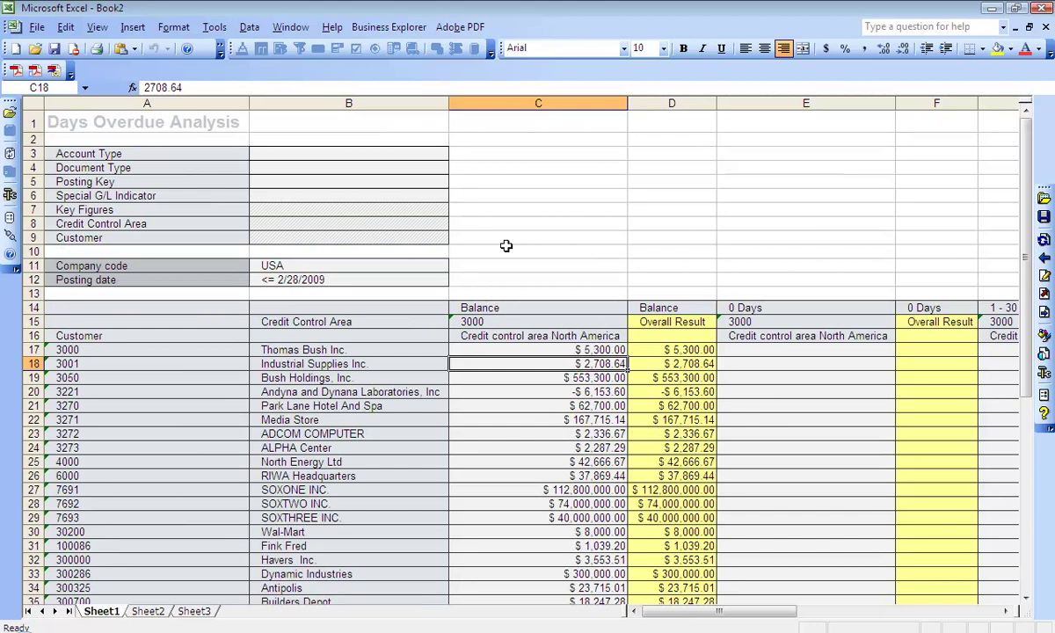
pyautogui.click(145, 123)
pyautogui.click(624, 51)
pyautogui.click(547, 109)
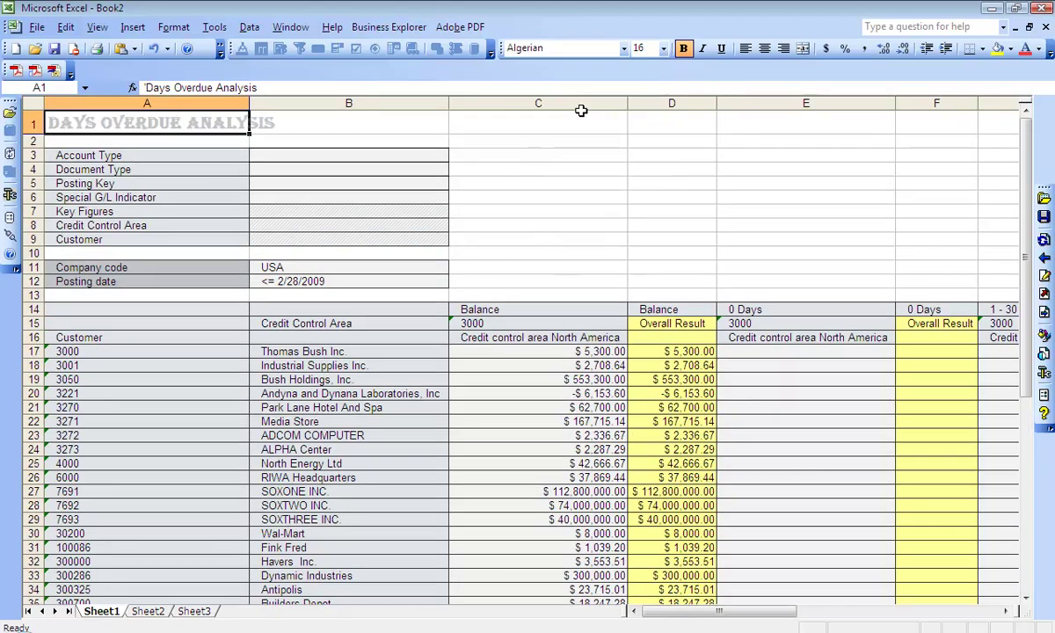
pyautogui.click(589, 51)
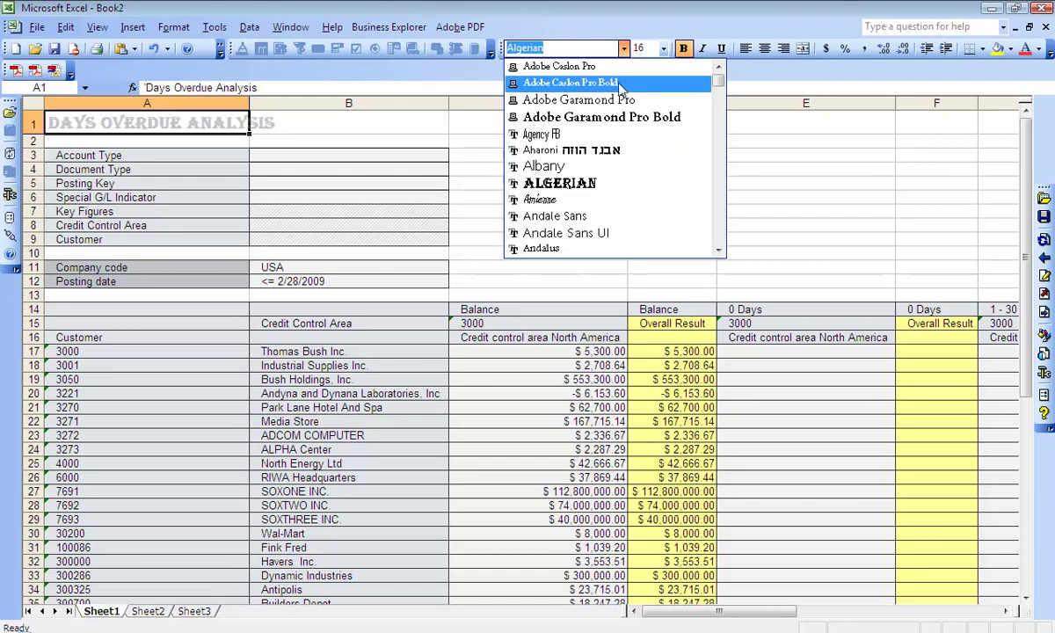
pyautogui.click(684, 184)
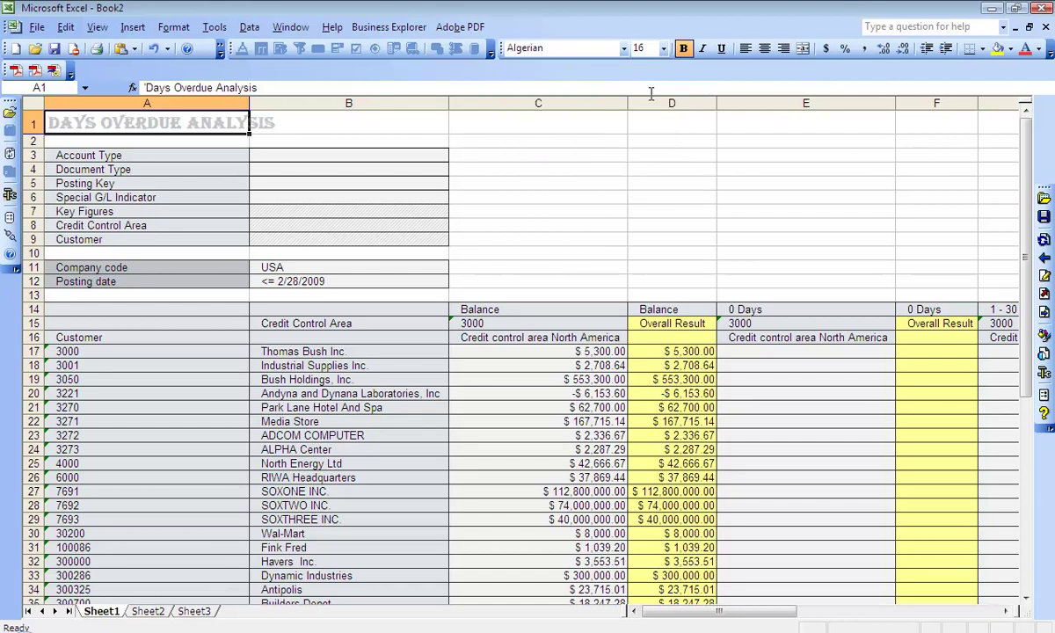
pyautogui.click(623, 48)
pyautogui.scroll(-5, 716, 153)
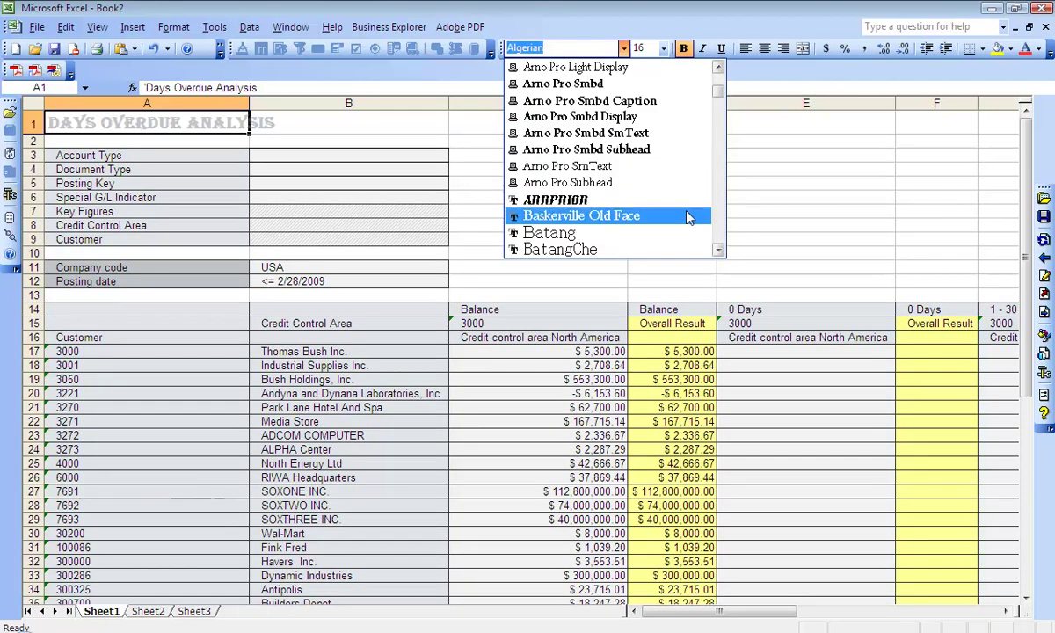
pyautogui.click(694, 216)
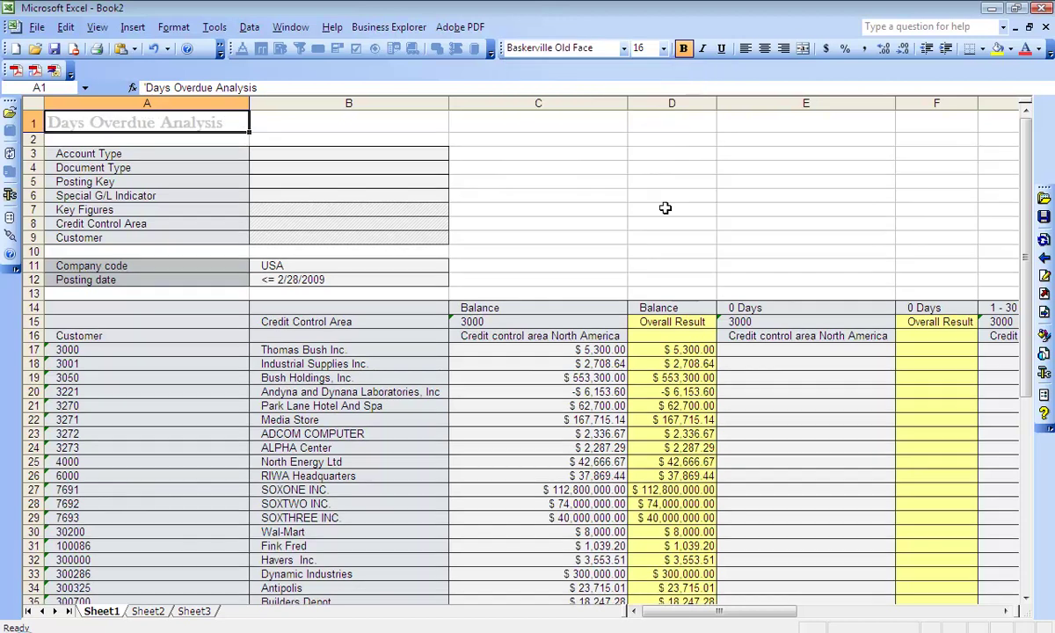
pyautogui.click(663, 49)
pyautogui.click(642, 195)
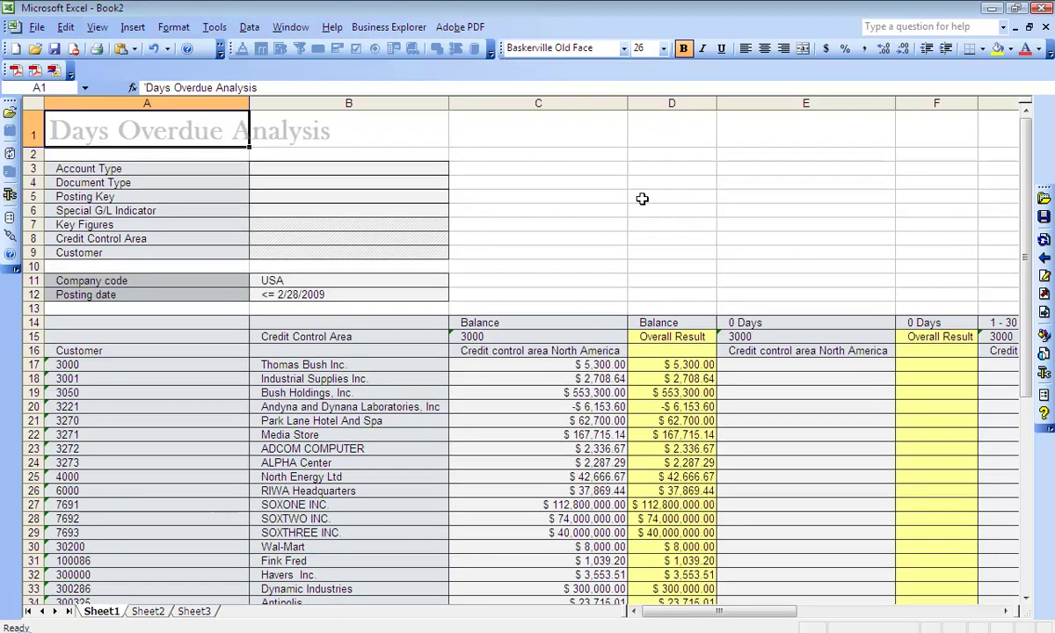
pyautogui.click(400, 280)
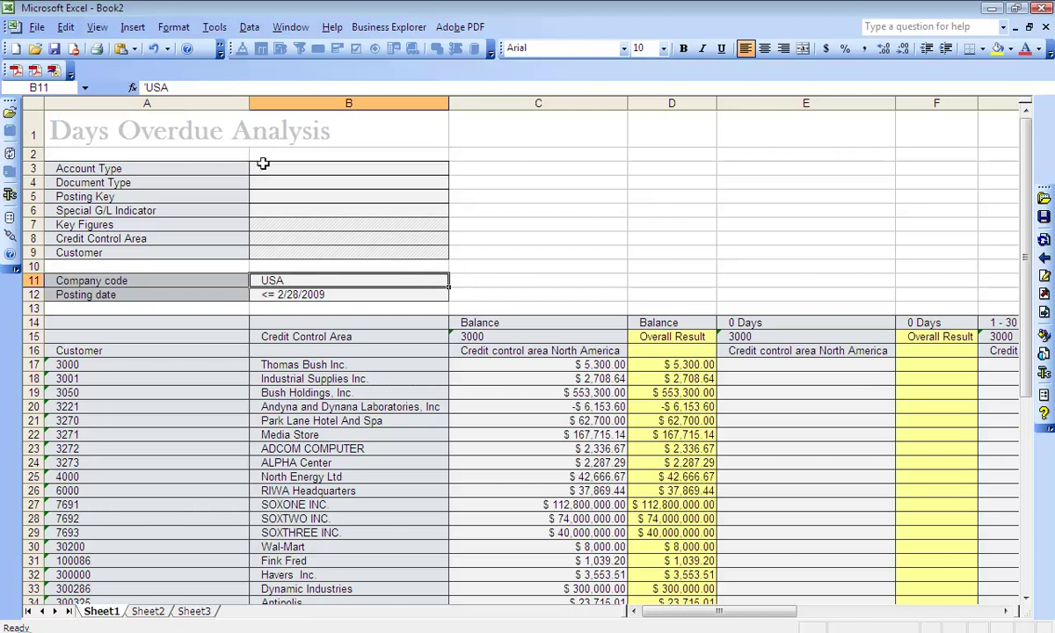
# Step: Give the C14:F14 header cells a dark blue fill and white font colour
pyautogui.moveTo(467, 328); pyautogui.dragTo(932, 323)
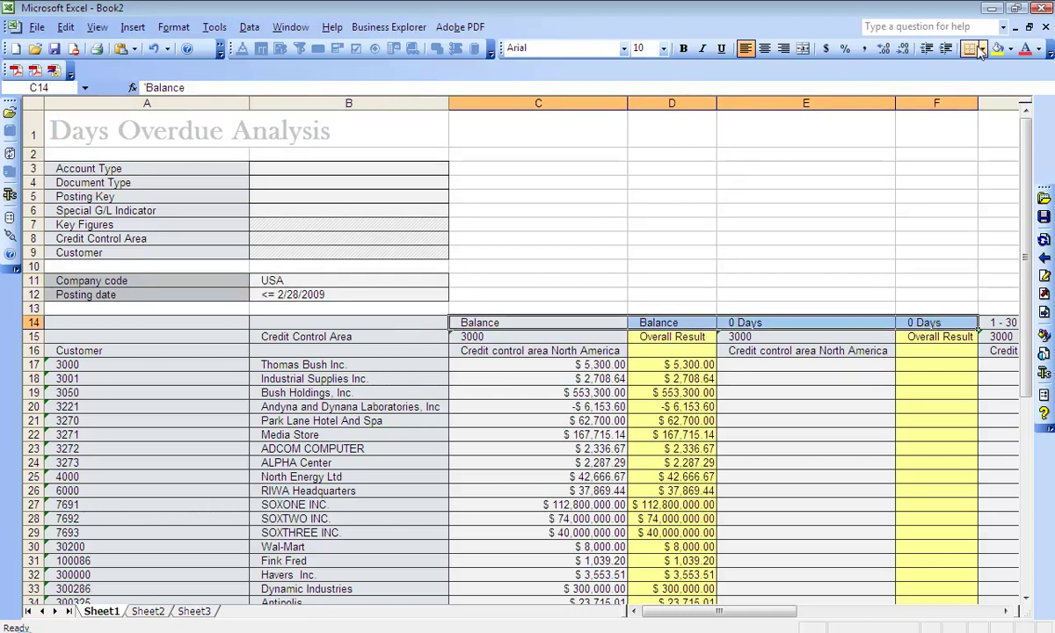
pyautogui.click(1011, 50)
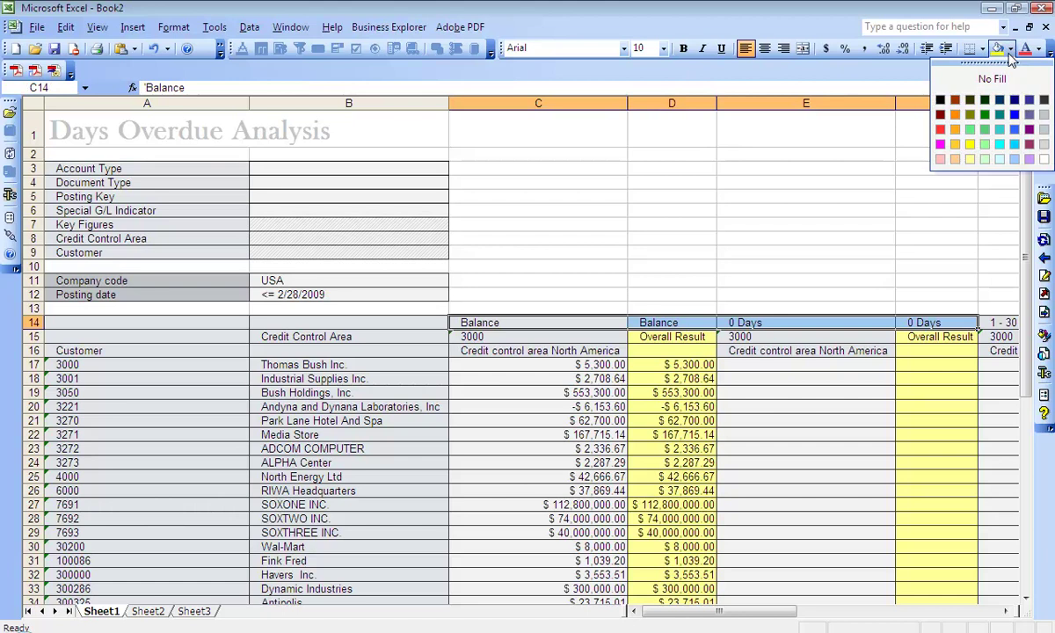
pyautogui.click(1014, 103)
pyautogui.click(1038, 49)
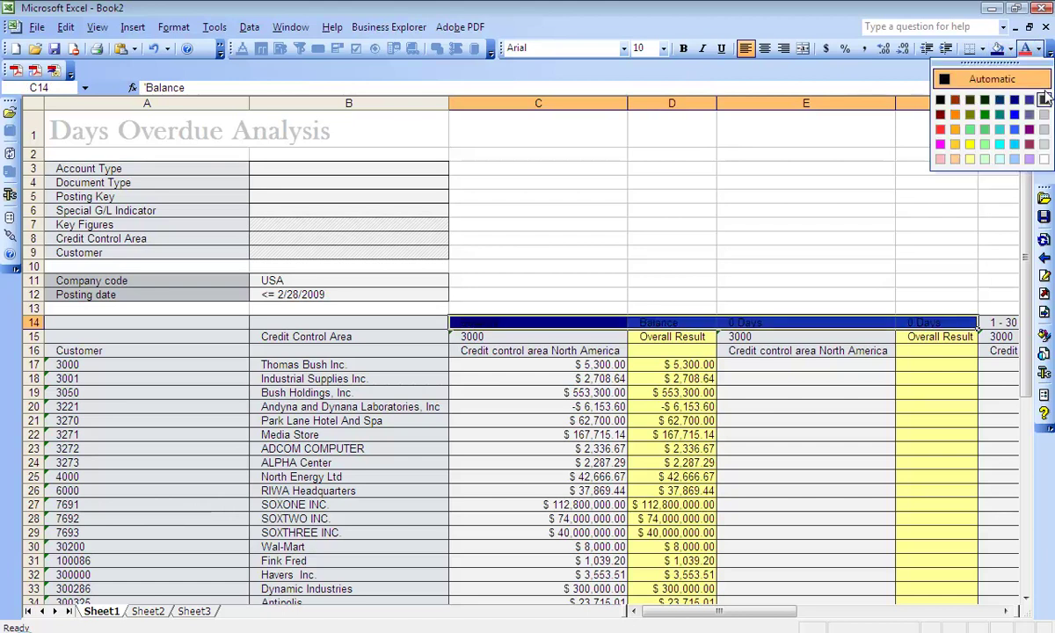
pyautogui.click(971, 156)
pyautogui.click(837, 222)
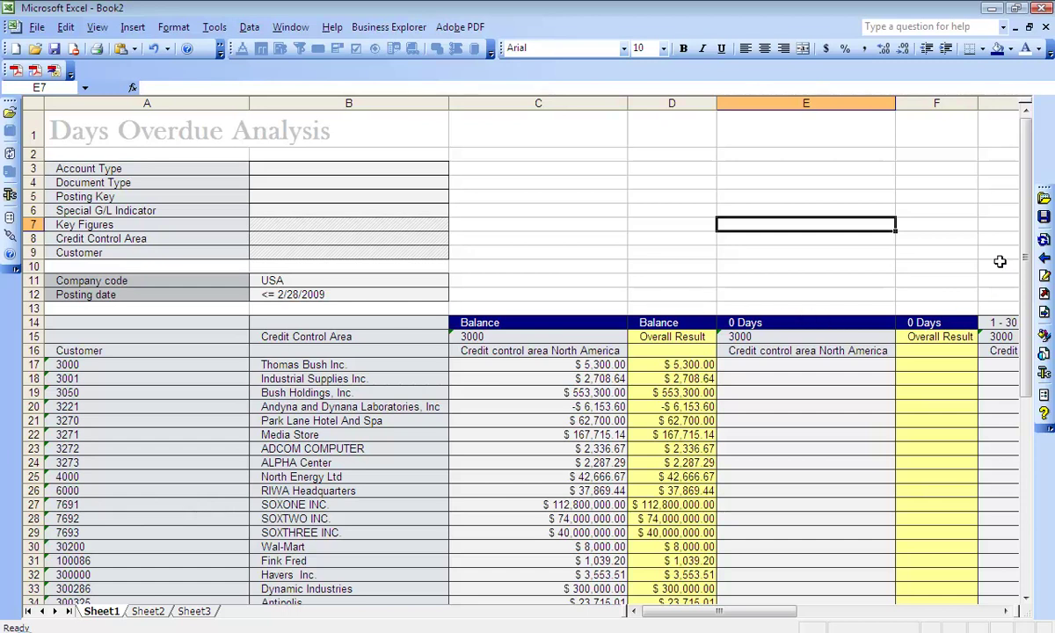
# Step: Choose BEx Save as new workbook and enter the description TESTWORKBOOK1
pyautogui.click(1043, 217)
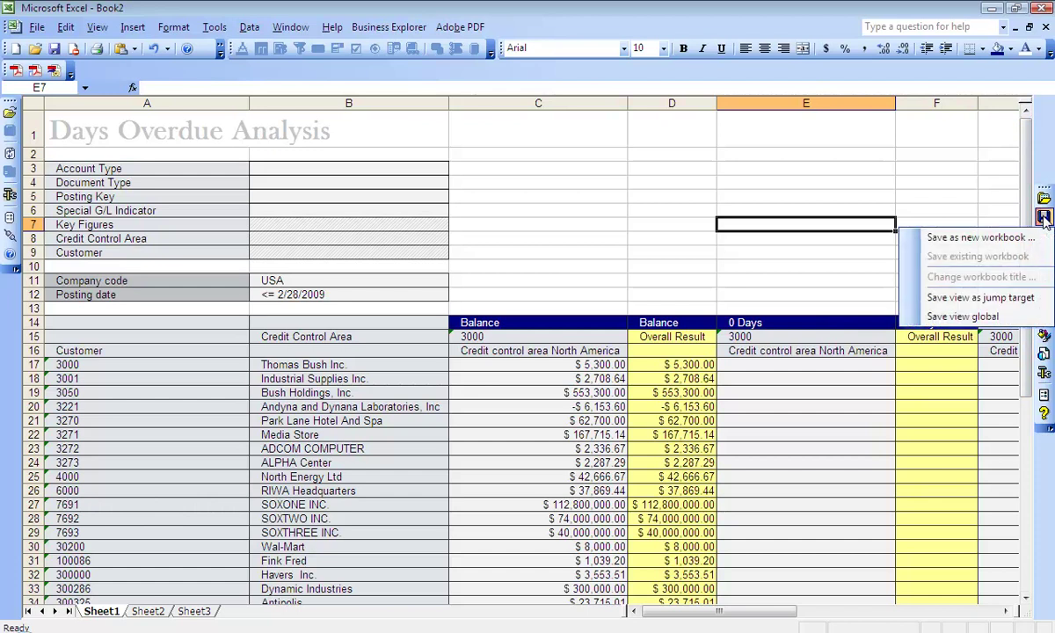
pyautogui.click(967, 238)
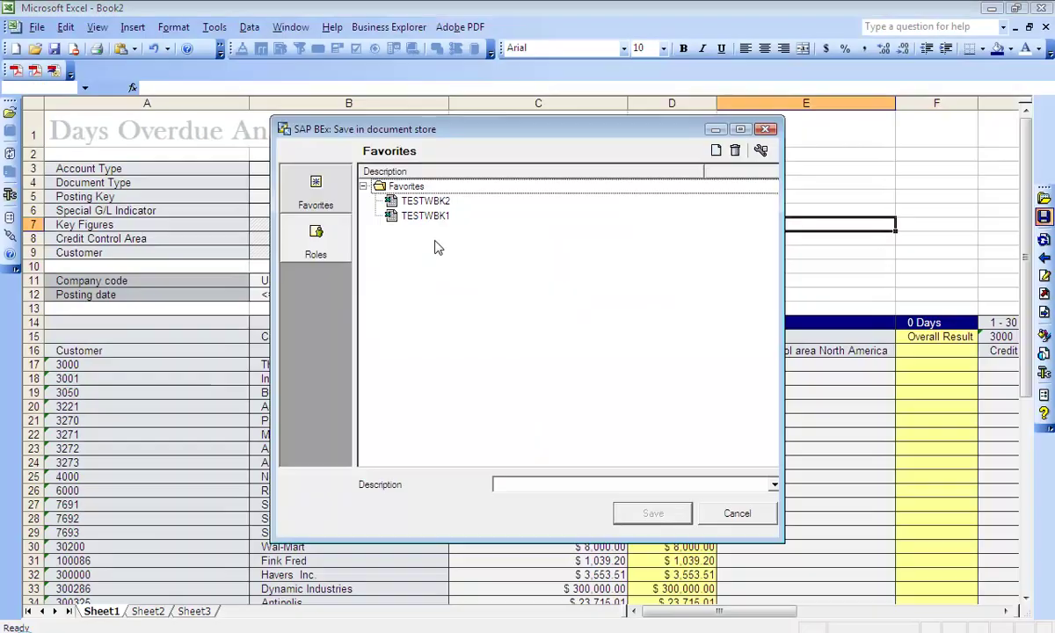
pyautogui.click(545, 485)
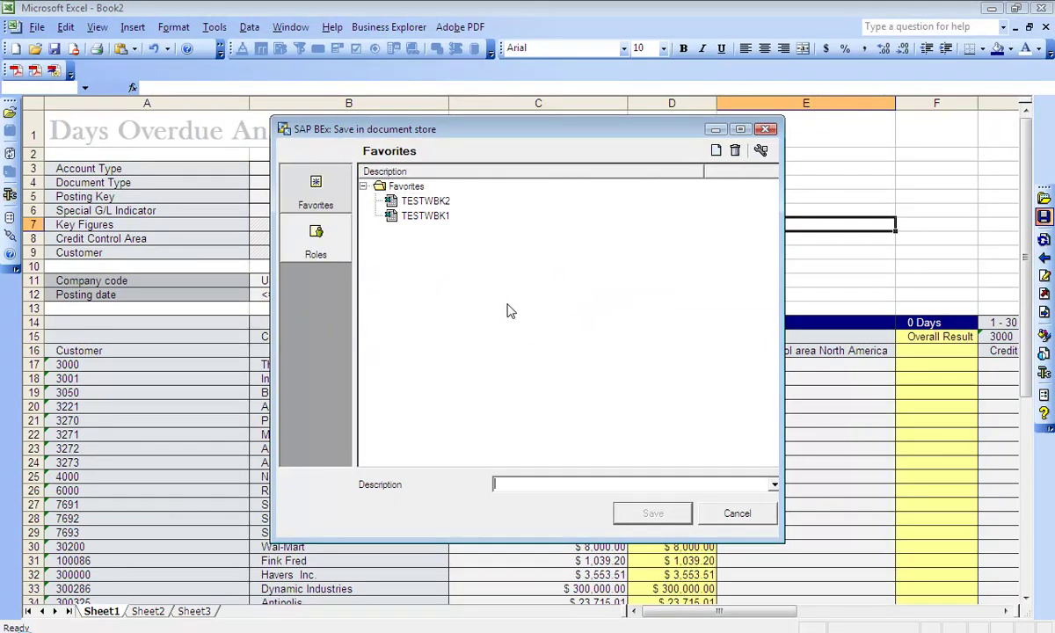
pyautogui.write('TESTWBK3')
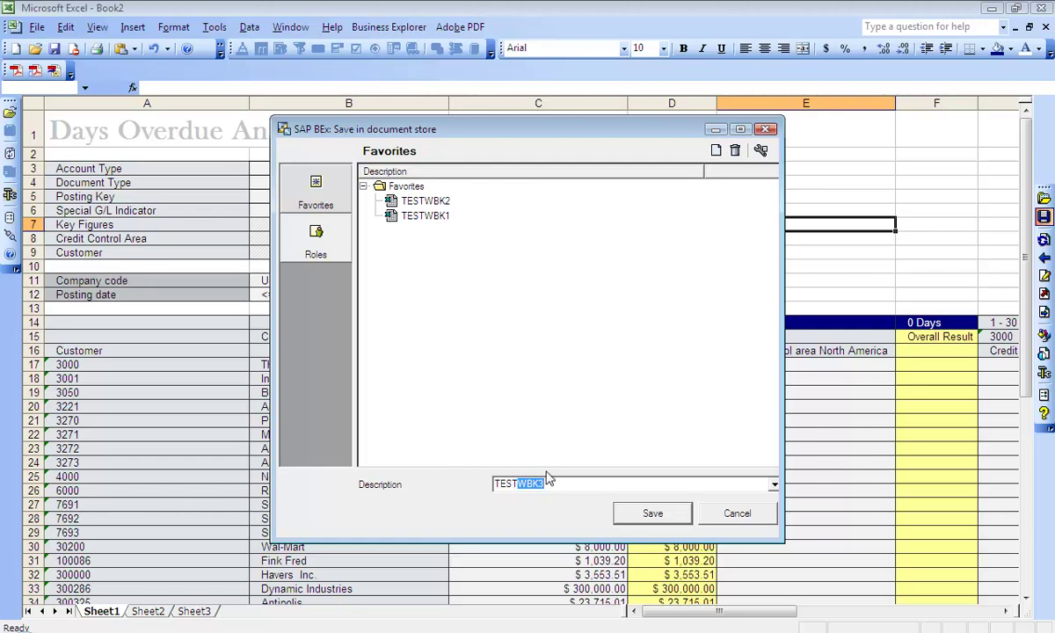
pyautogui.press('BackSpace')
pyautogui.write('WORK')
pyautogui.write('003')
pyautogui.press('BackSpace')
pyautogui.write('k1')
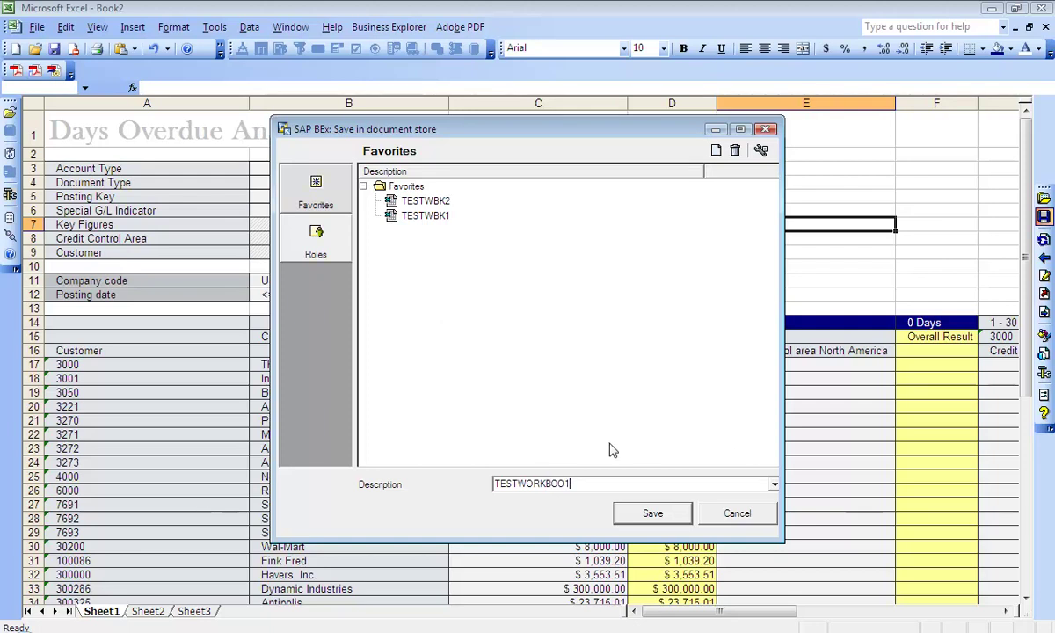
pyautogui.press('BackSpace')
pyautogui.write('K1')
# Step: Dismiss the role prompt and save TESTWORKBOOK1 into Favorites, which fails with storage fault 310
pyautogui.click(640, 516)
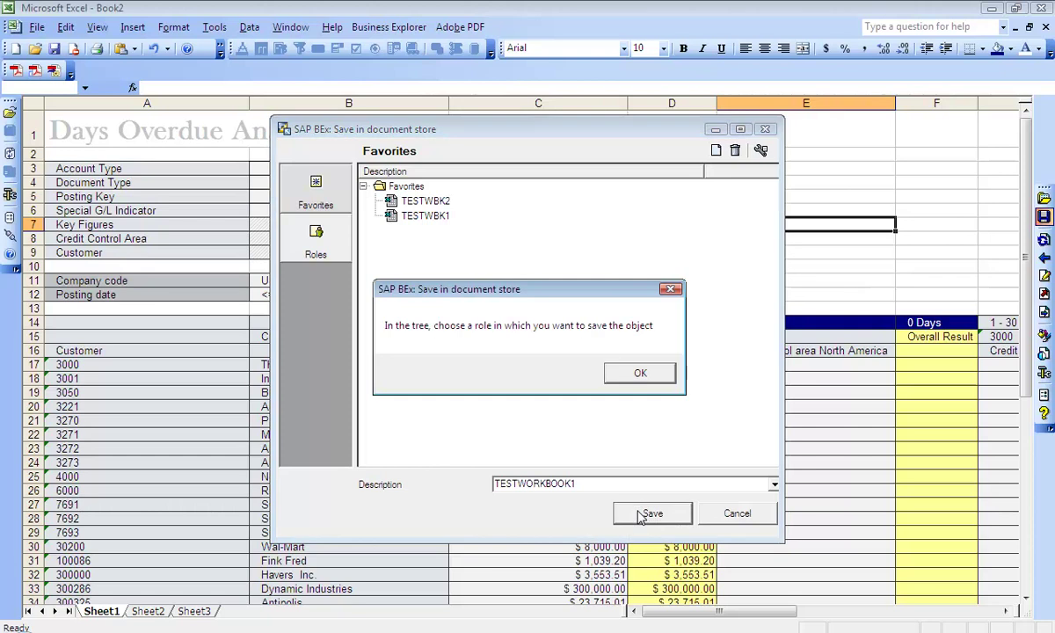
pyautogui.click(635, 372)
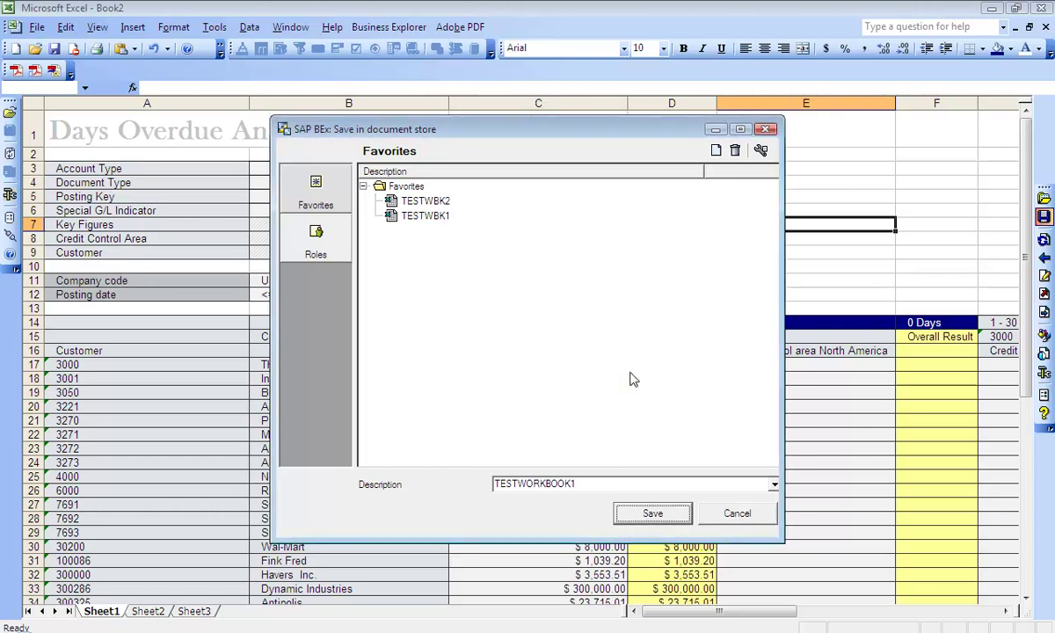
pyautogui.click(408, 188)
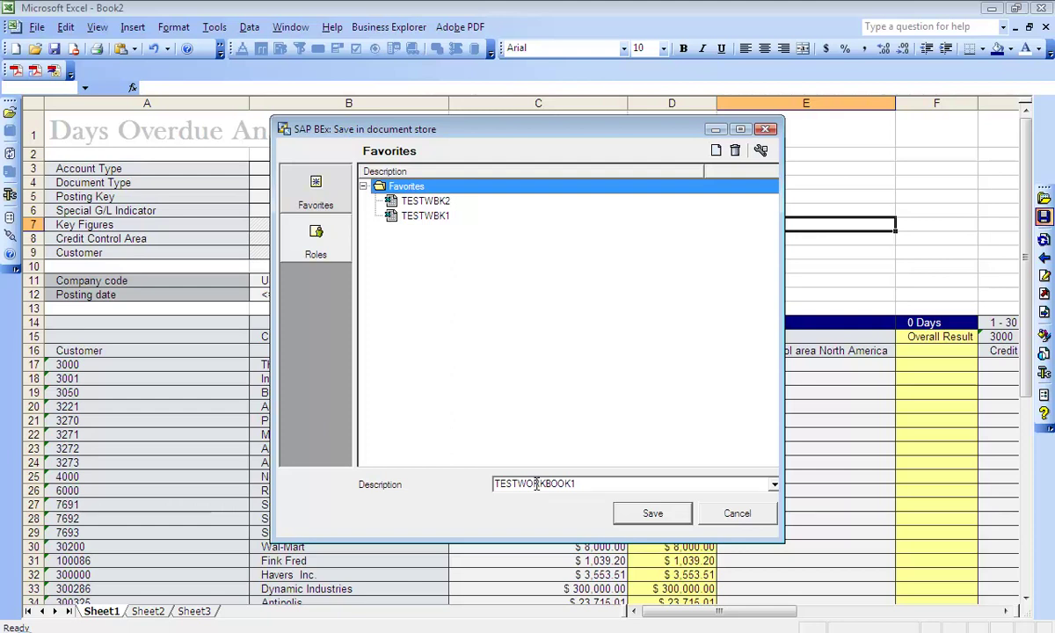
pyautogui.moveTo(577, 483); pyautogui.dragTo(470, 483)
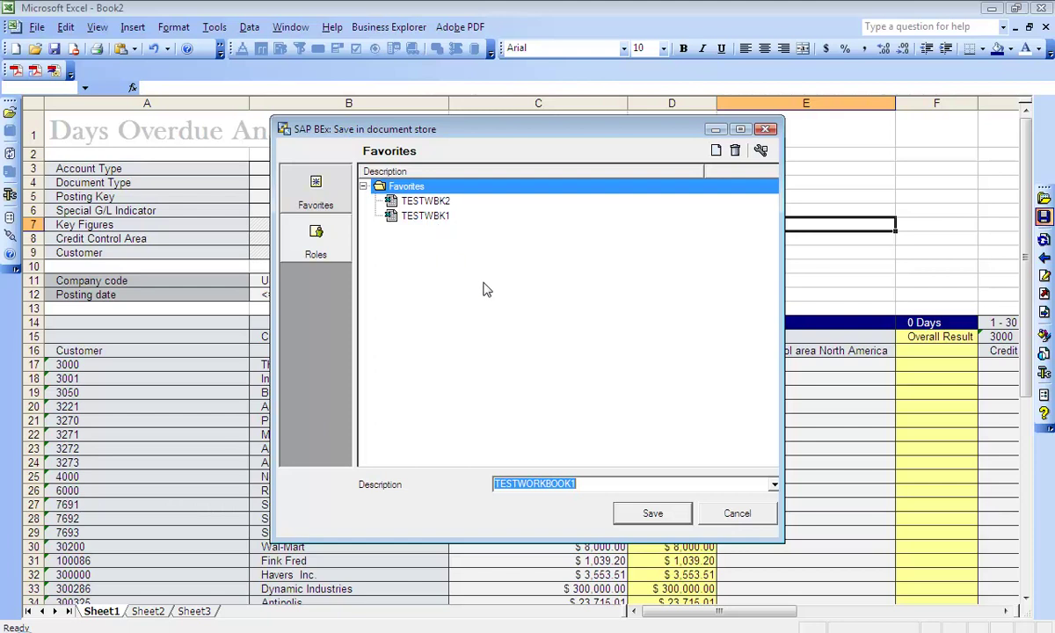
pyautogui.click(623, 514)
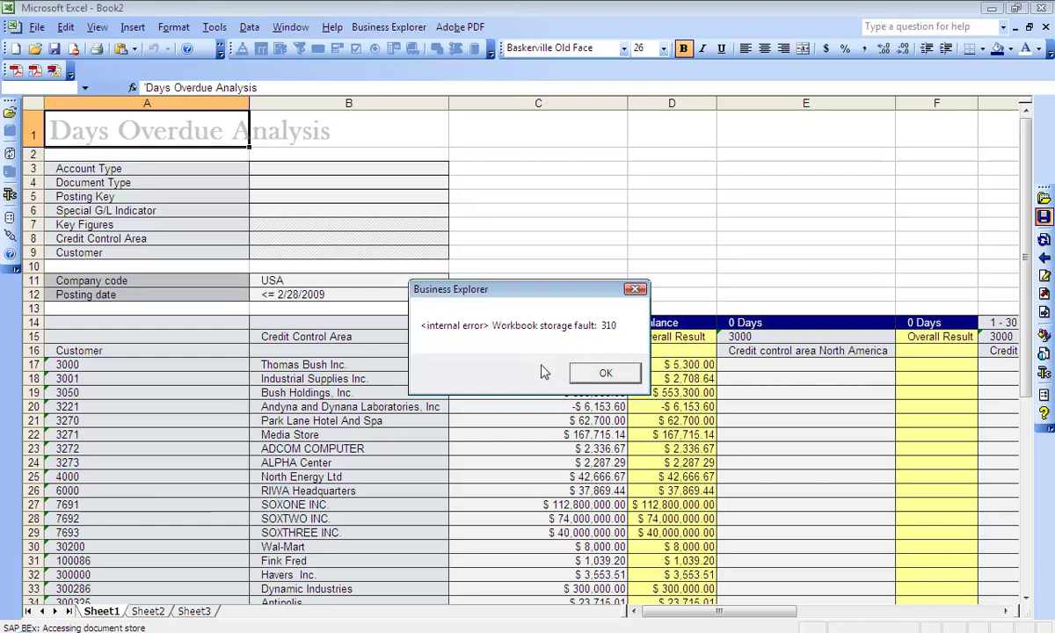
# Step: Acknowledge the storage fault 310 error and the 'workbook was not saved' notice
pyautogui.click(581, 376)
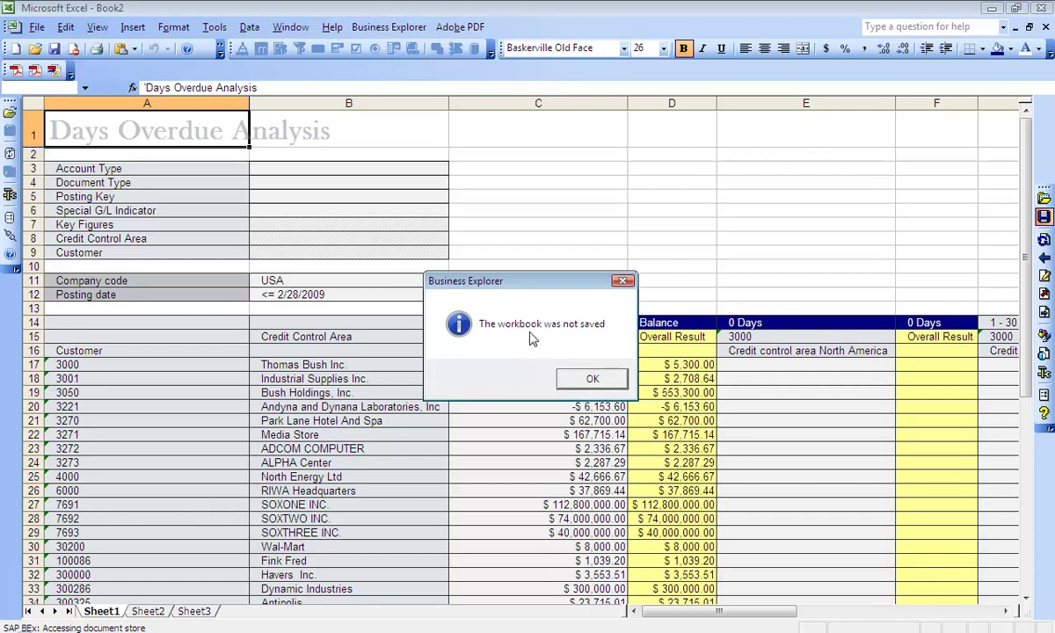
pyautogui.click(593, 387)
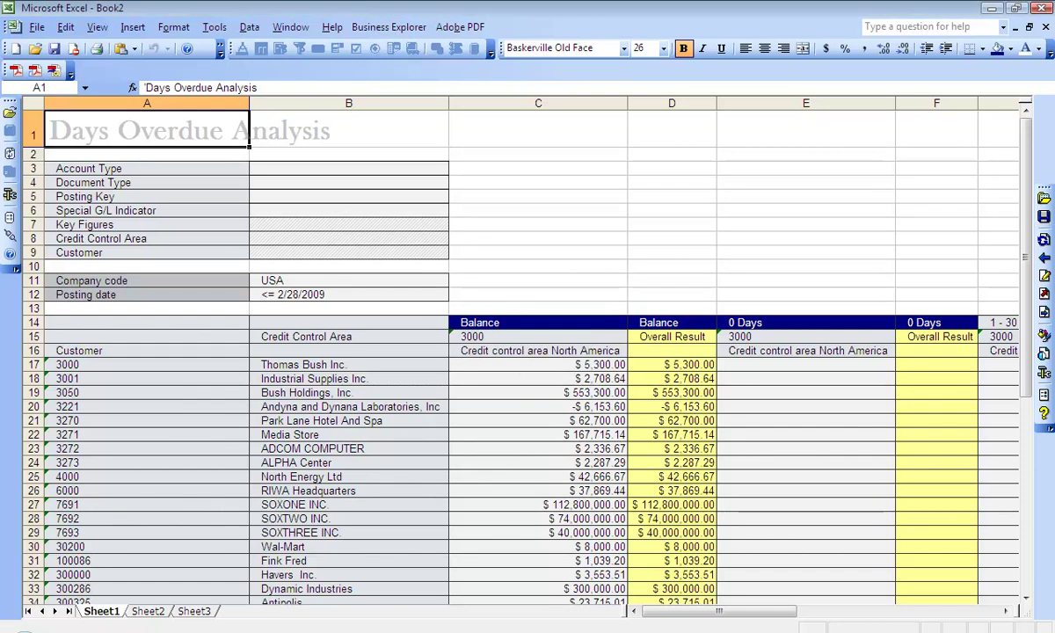
# Step: In SAP, open the role's authorization data and manually add the S_GUI object
pyautogui.hotkey('alt', 'Tab')
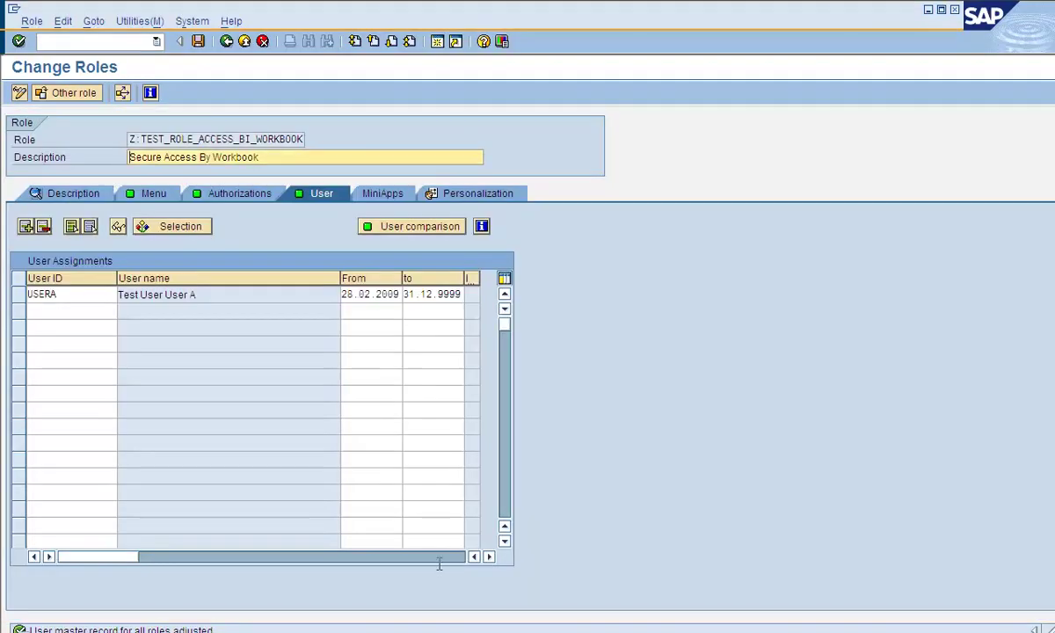
pyautogui.click(248, 193)
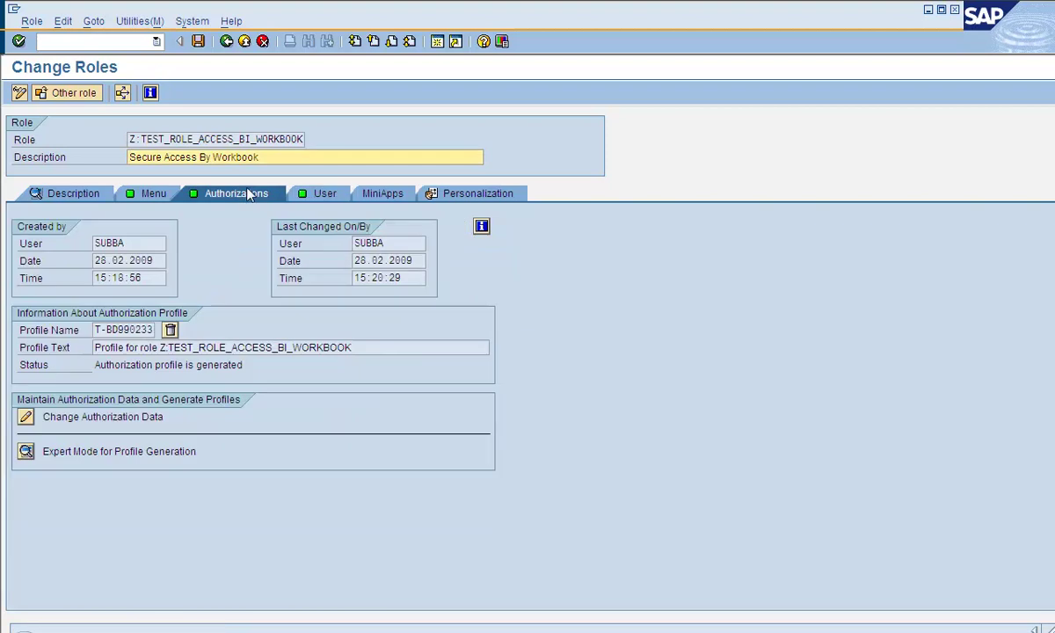
pyautogui.click(26, 419)
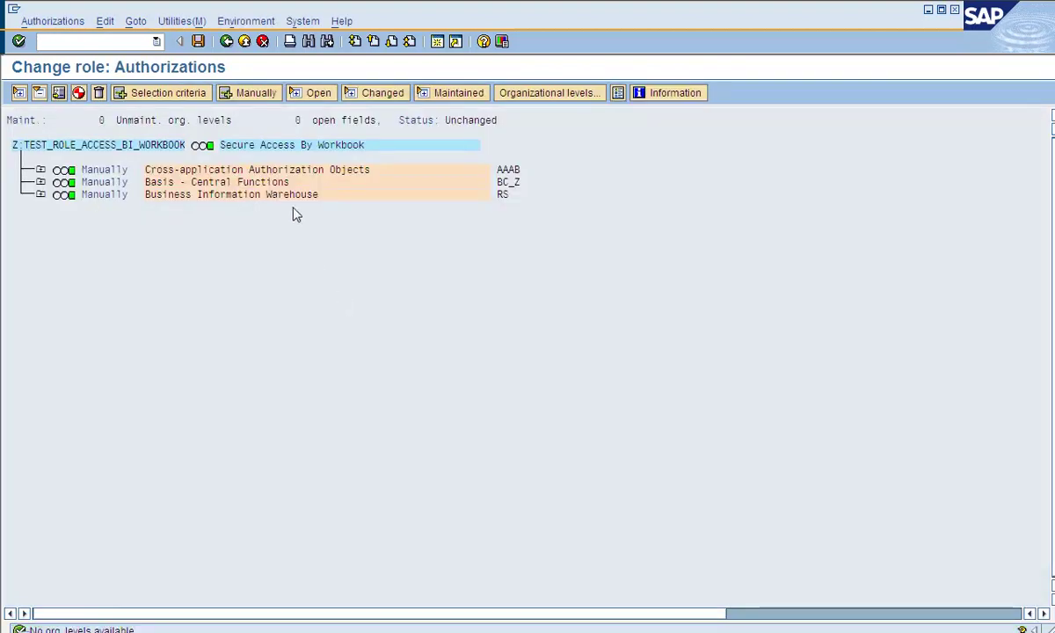
pyautogui.click(255, 93)
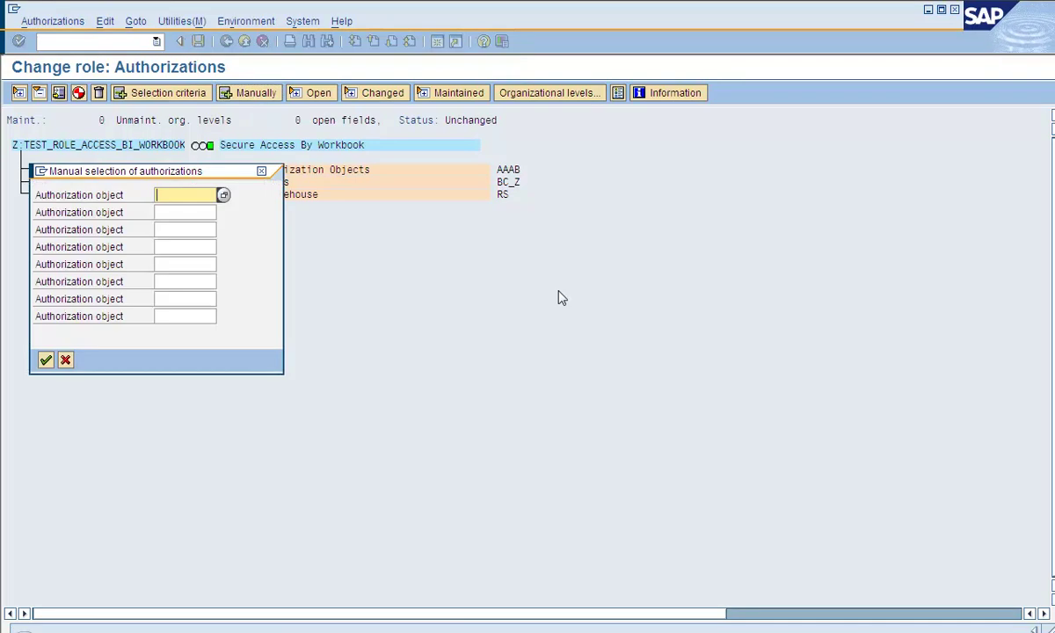
pyautogui.write('S_')
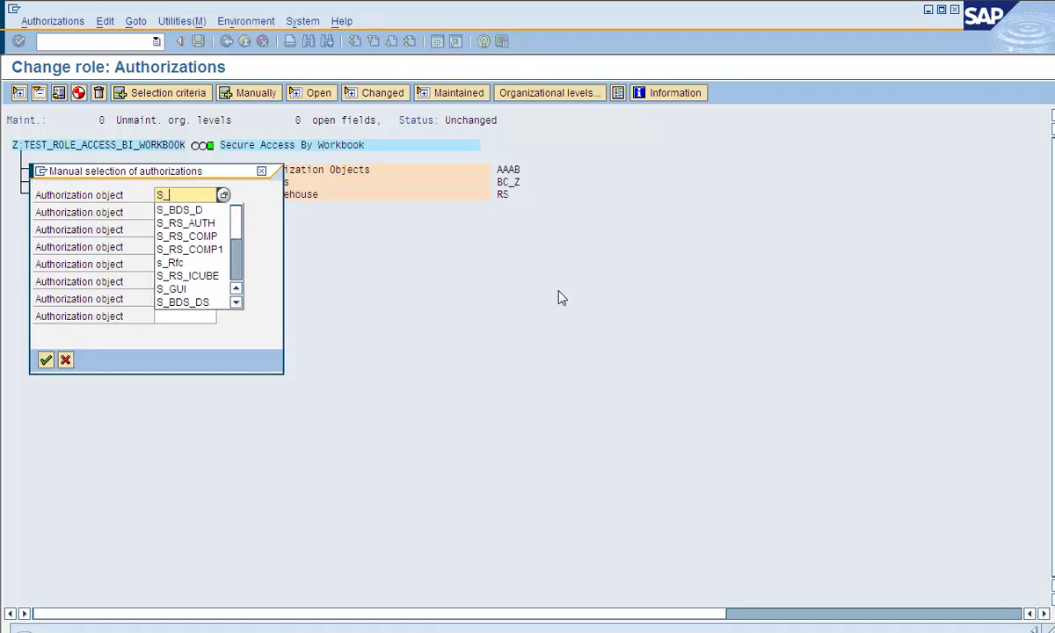
pyautogui.write('GUI')
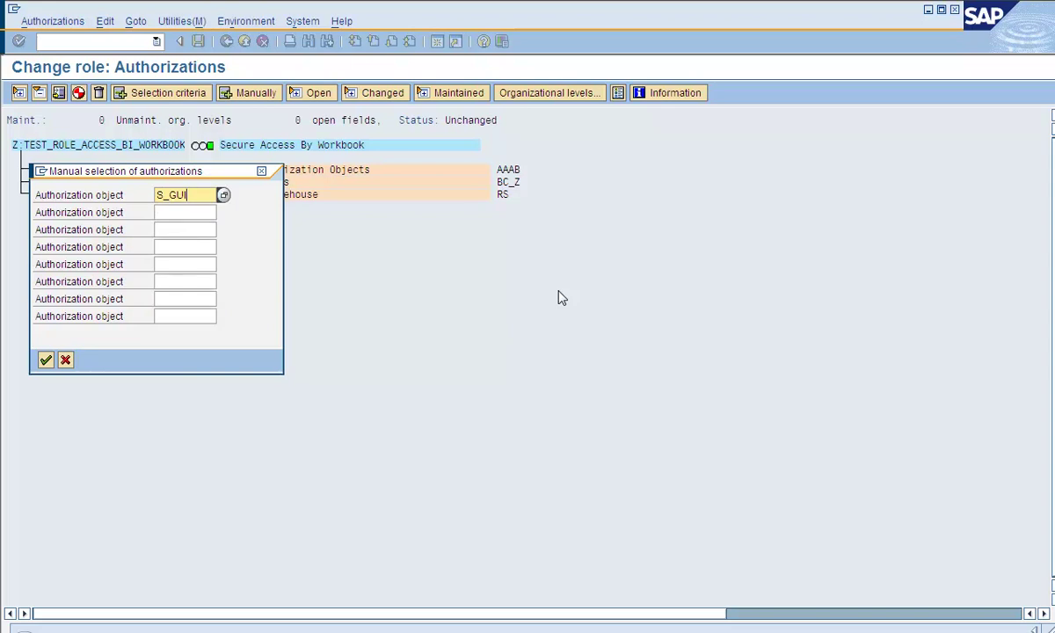
pyautogui.press('Return')
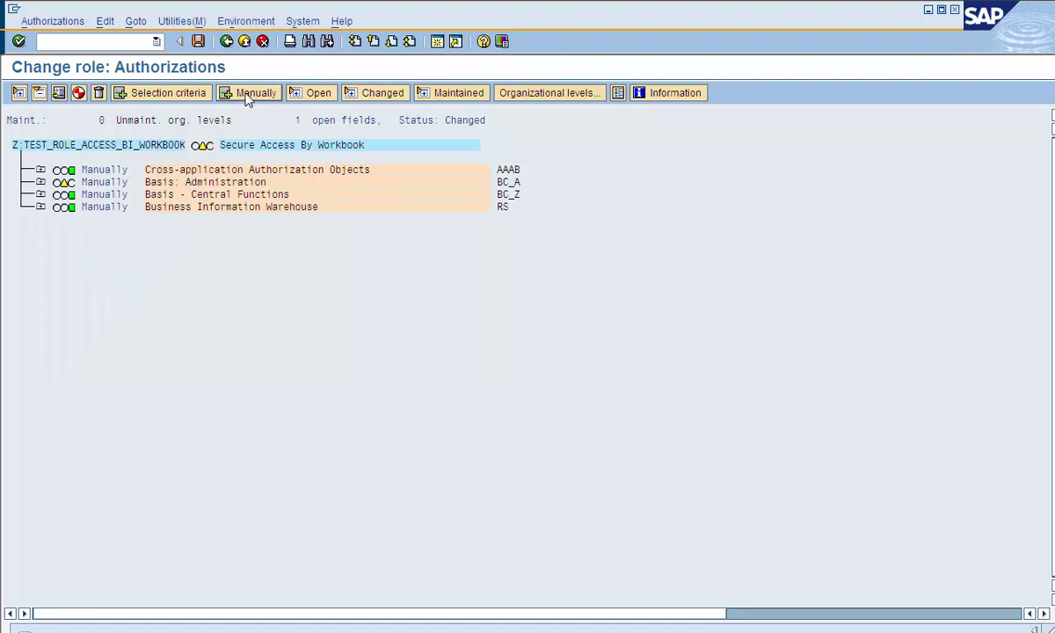
# Step: Manually add S_BDS_DS and expand Basis: Administration to show S_GUI
pyautogui.click(253, 93)
pyautogui.click(190, 209)
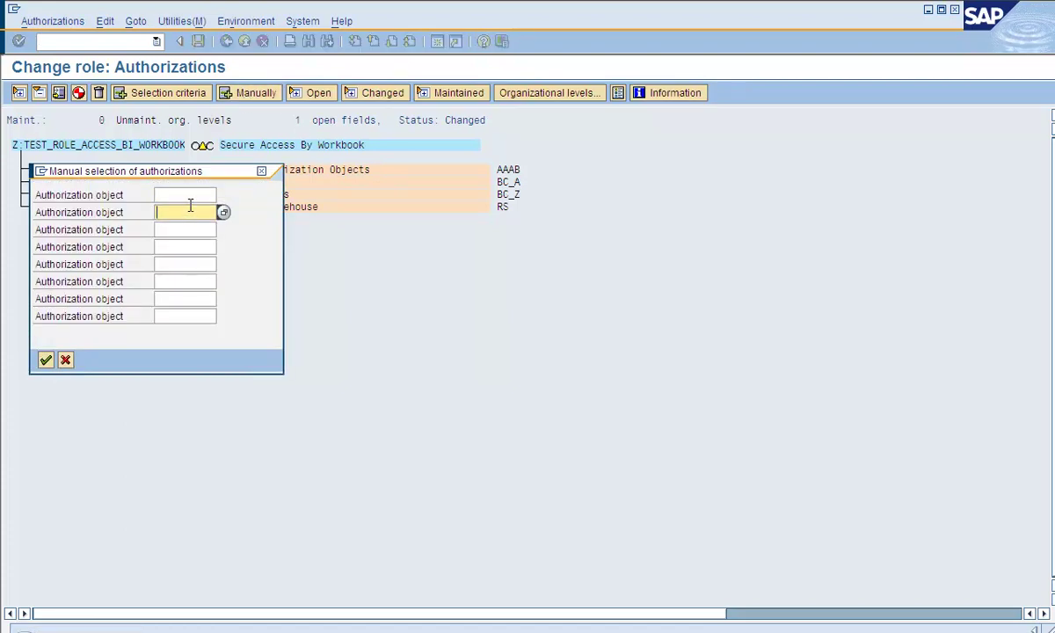
pyautogui.click(184, 194)
pyautogui.write('S_')
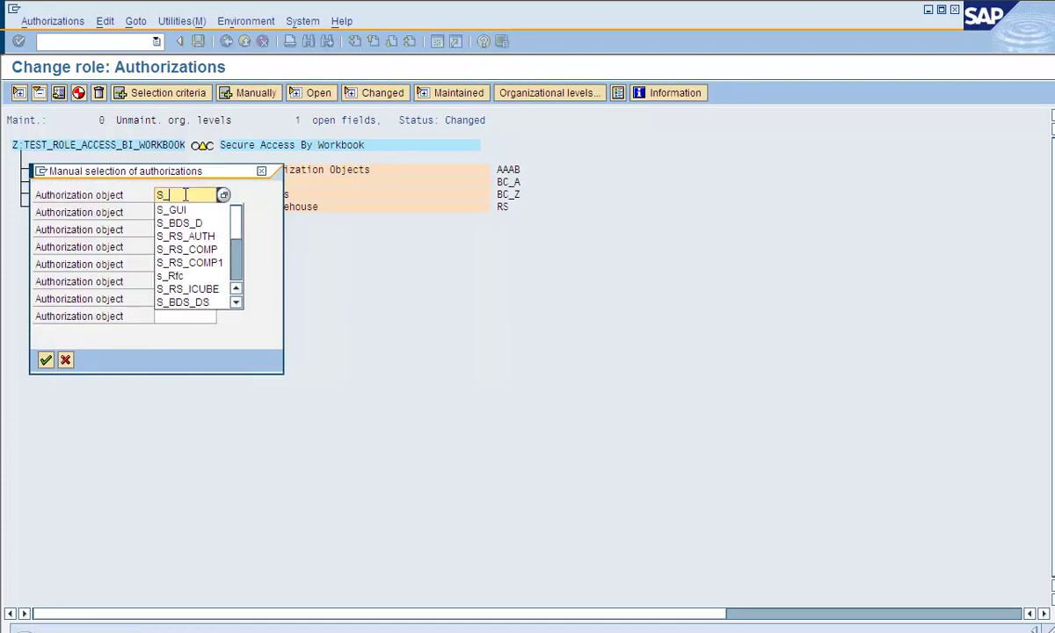
pyautogui.write('BDS_DS')
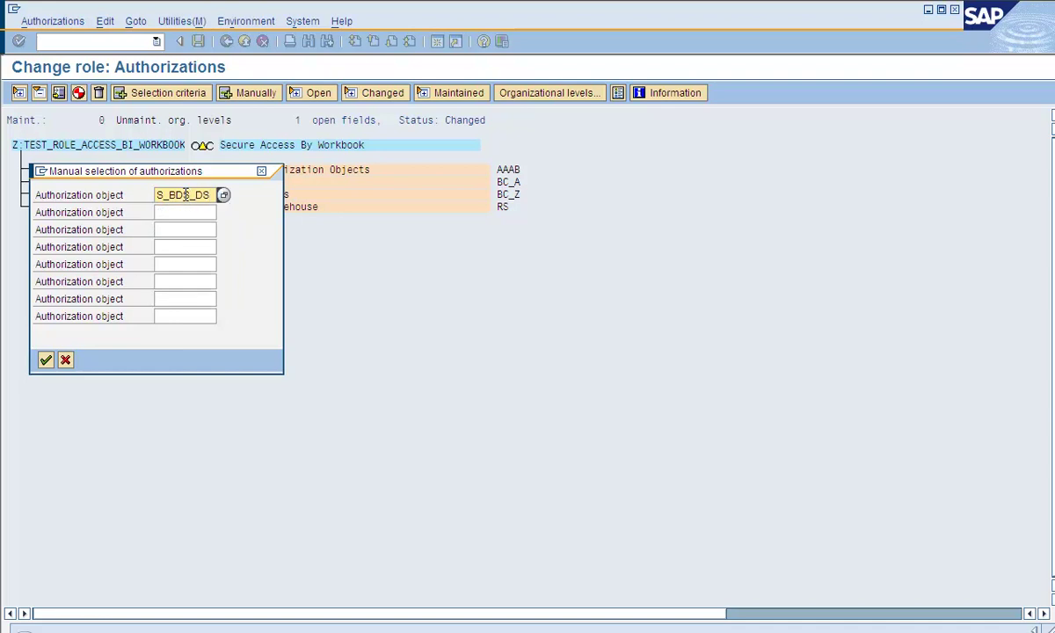
pyautogui.click(45, 360)
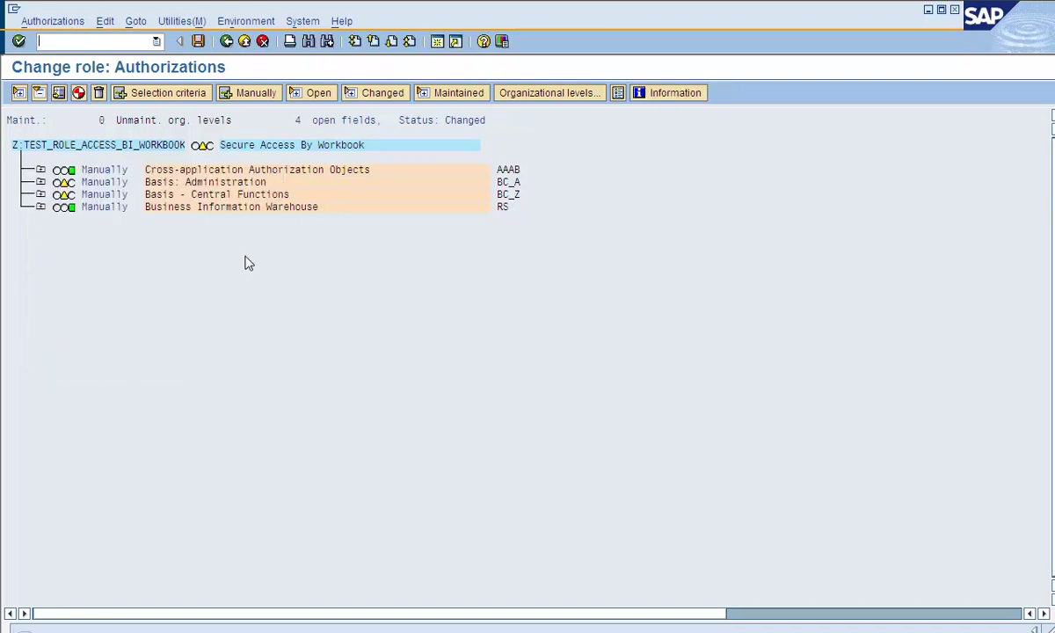
pyautogui.click(40, 182)
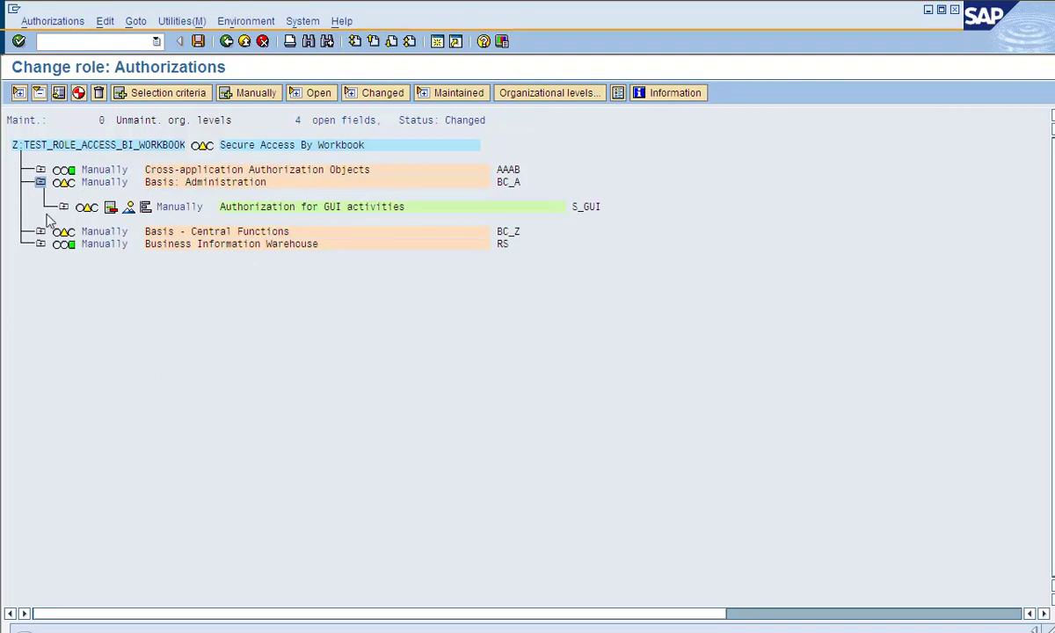
# Step: Set S_GUI's Activity field to 60 Import
pyautogui.click(63, 208)
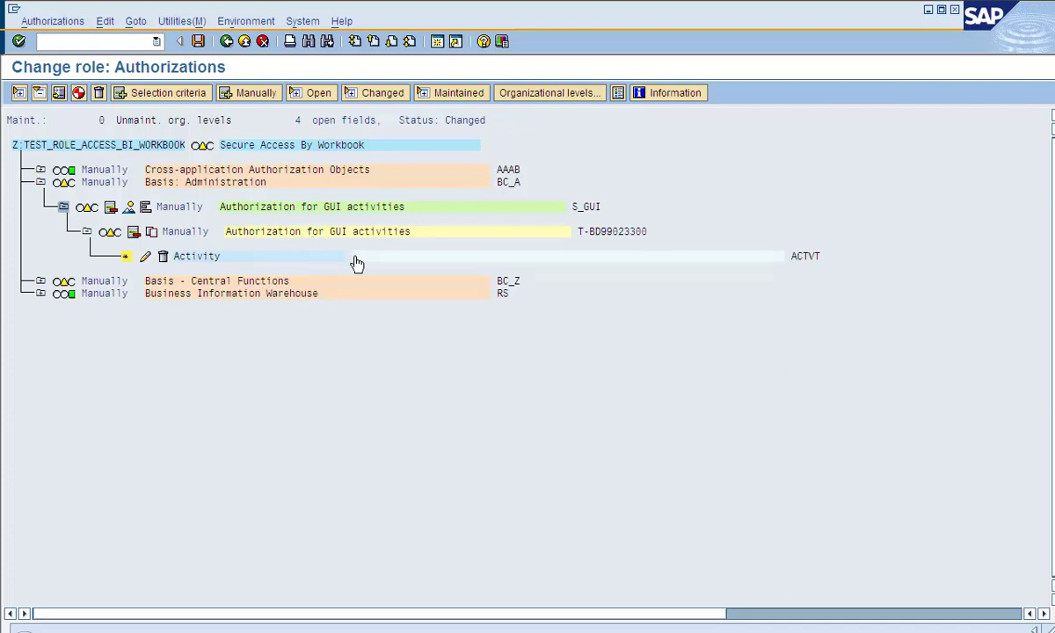
pyautogui.click(147, 257)
pyautogui.click(28, 289)
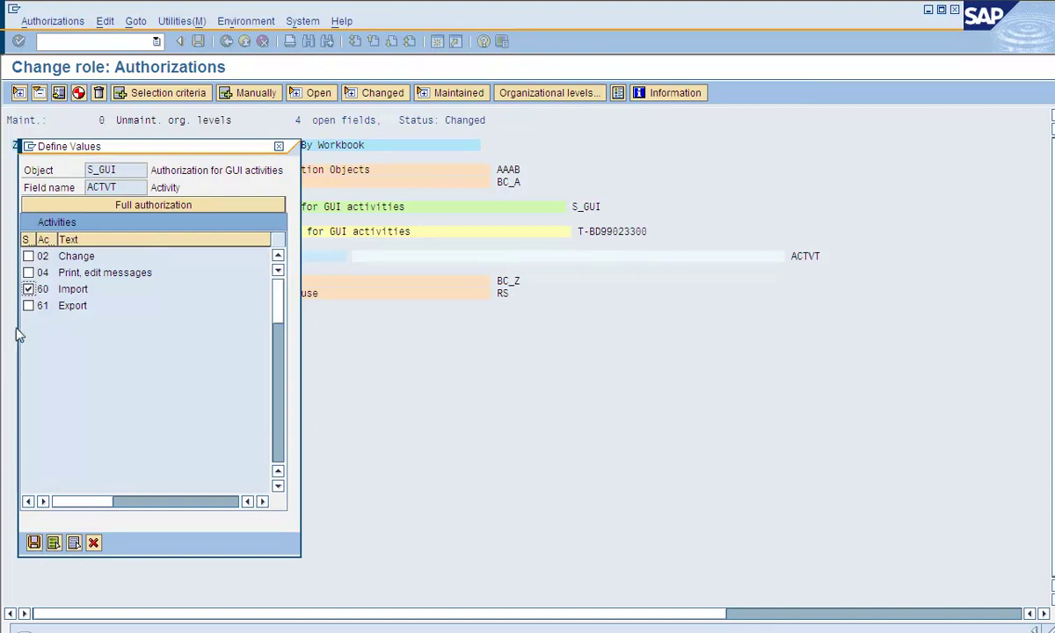
pyautogui.click(33, 543)
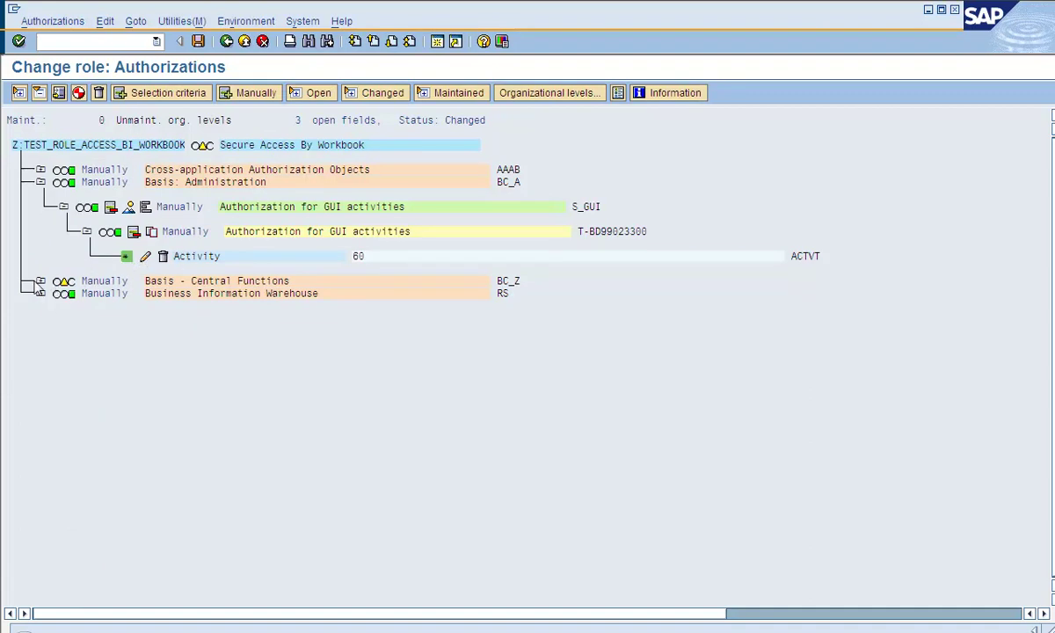
# Step: Give the Document Set authorization activities 03 Display and 30 Determine
pyautogui.click(40, 281)
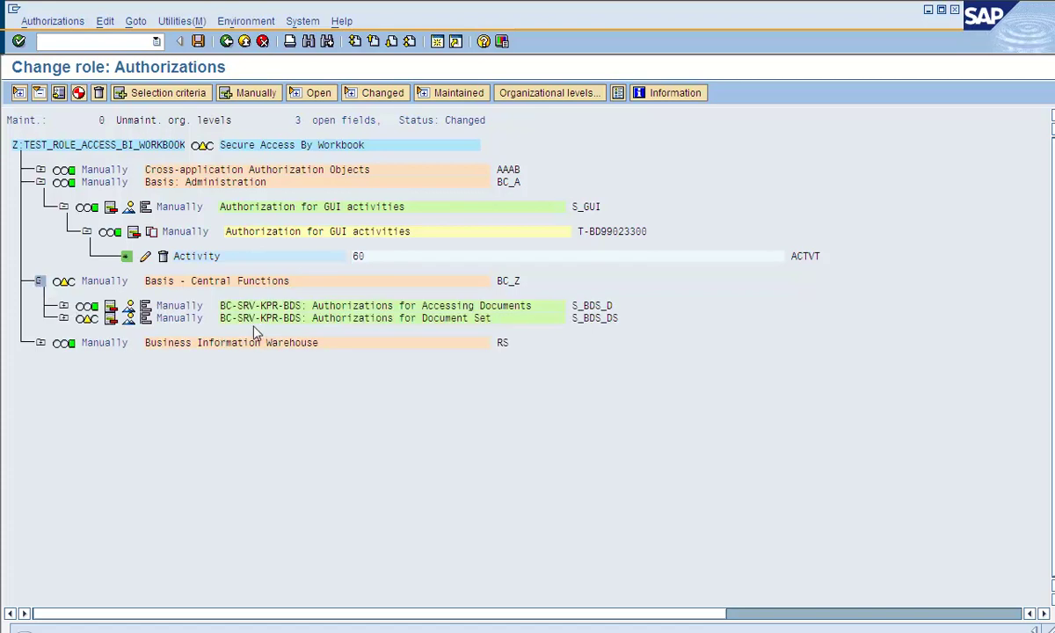
pyautogui.click(64, 317)
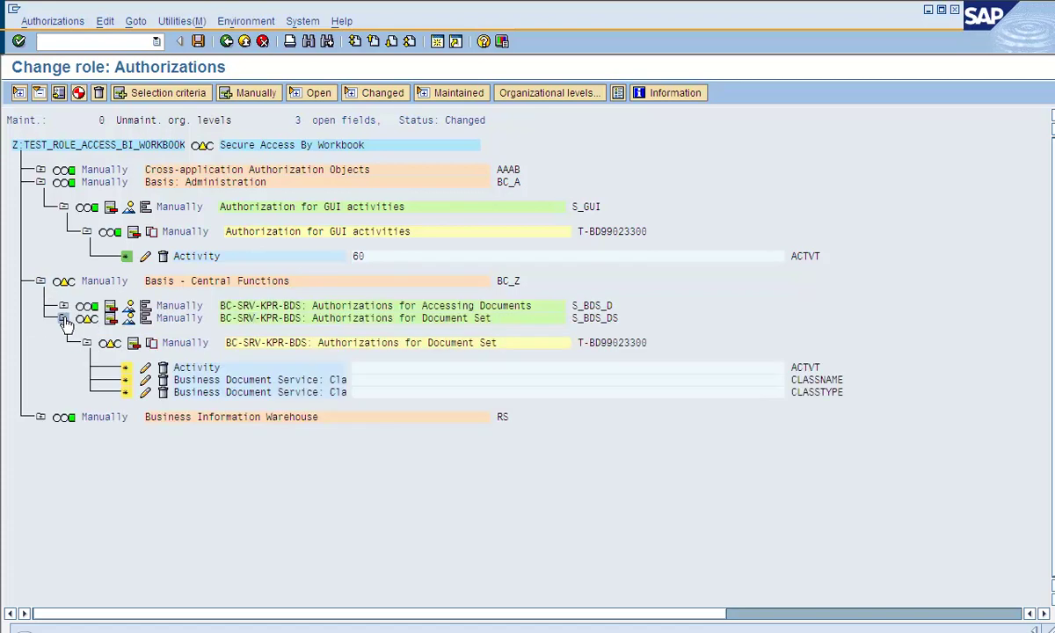
pyautogui.click(145, 369)
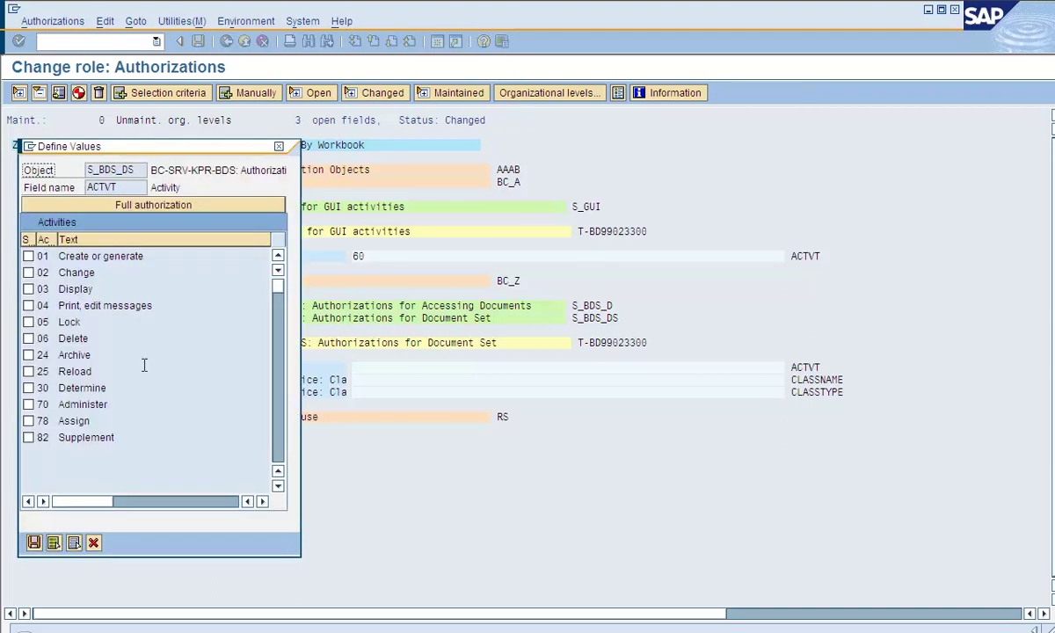
pyautogui.click(28, 289)
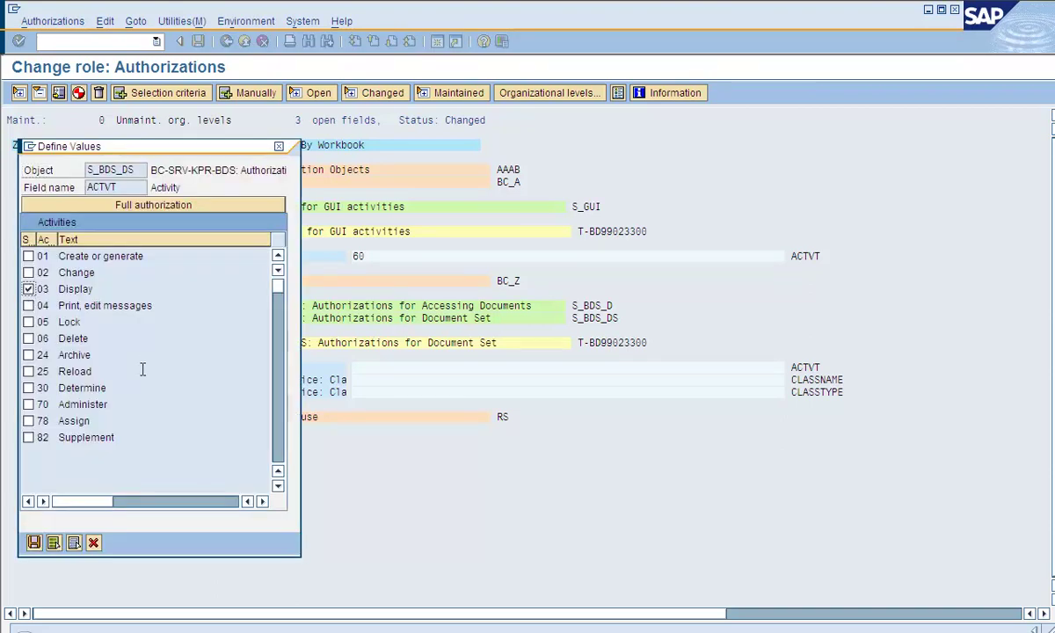
pyautogui.click(28, 389)
pyautogui.click(34, 543)
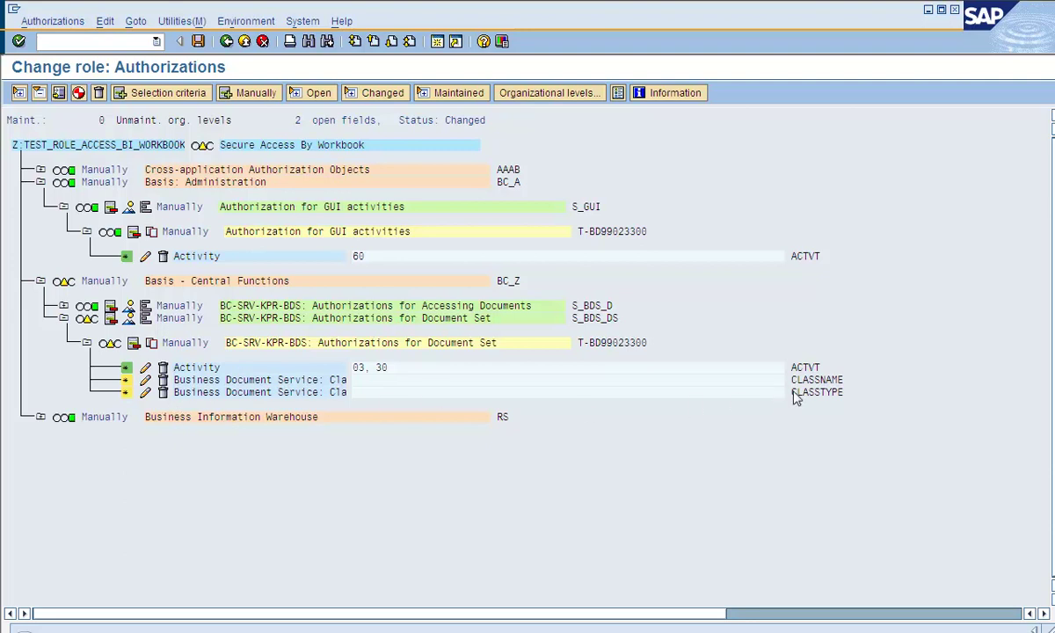
# Step: Set the document class type to OT Other objects, then expand Accessing Documents
pyautogui.click(146, 393)
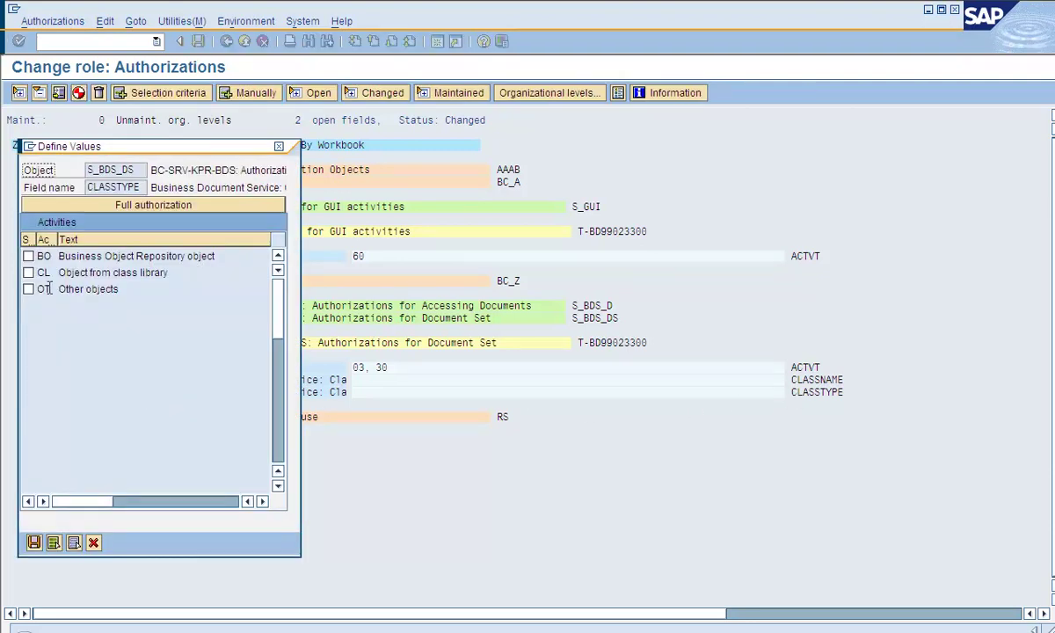
pyautogui.click(28, 289)
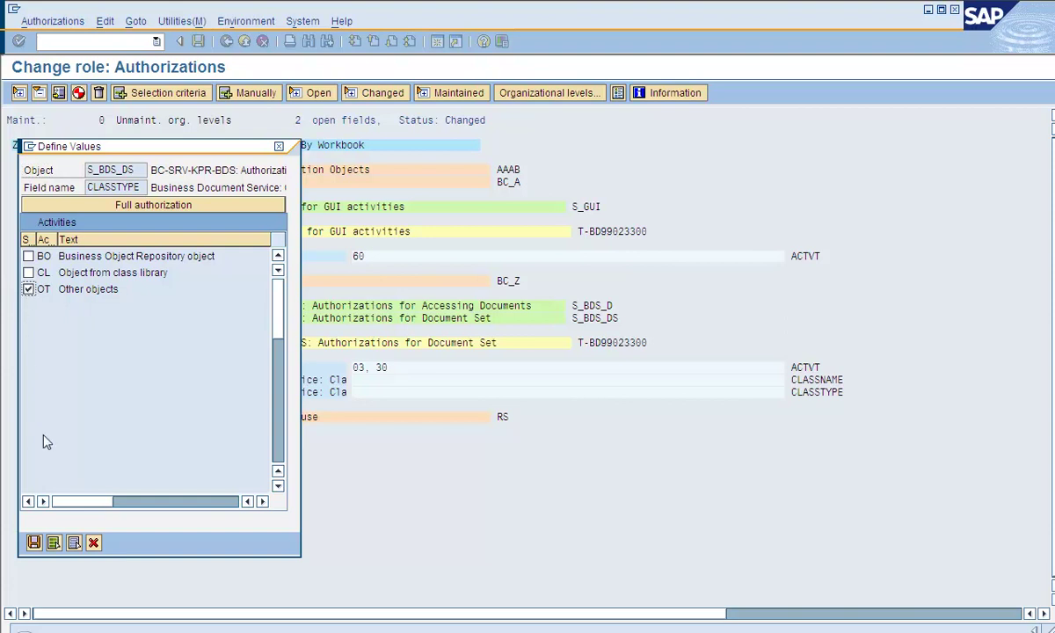
pyautogui.click(33, 544)
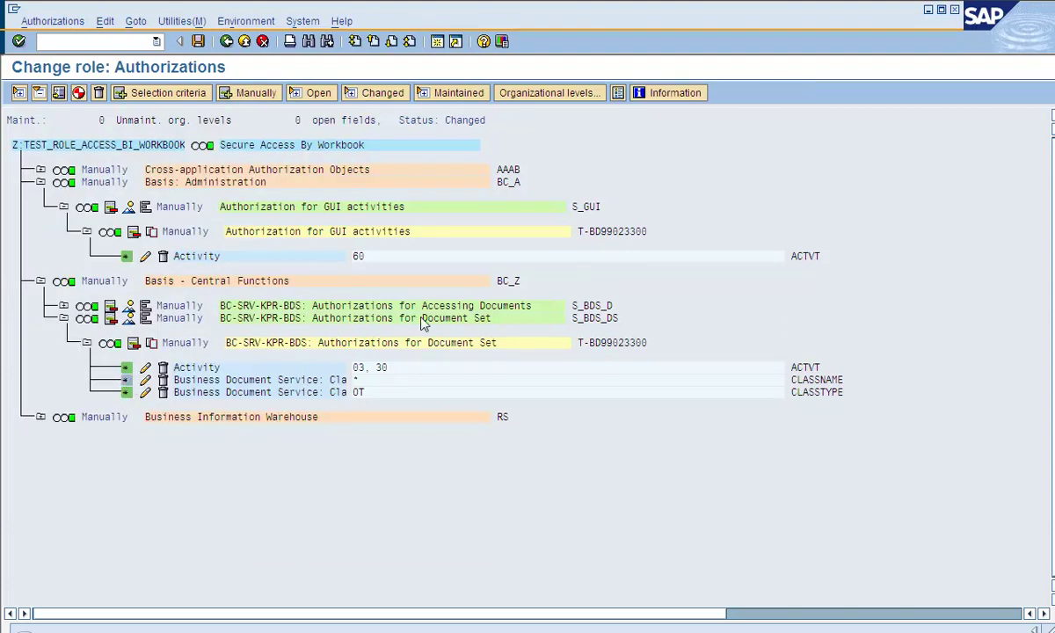
pyautogui.click(63, 317)
pyautogui.click(63, 305)
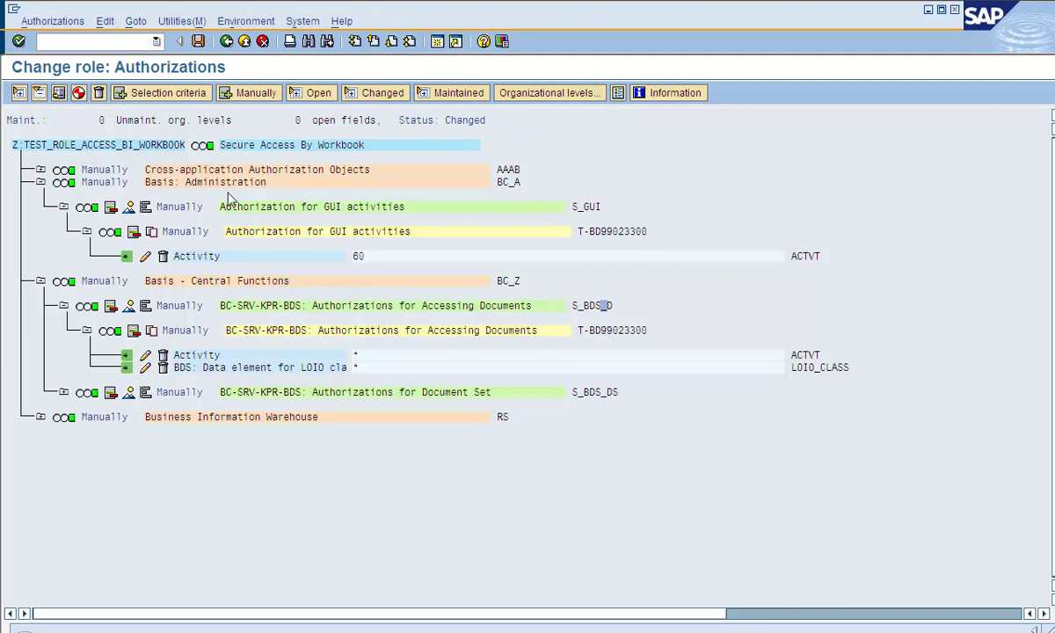
# Step: Generate the workbook role's authorization profile (Shift+F5)
pyautogui.click(77, 95)
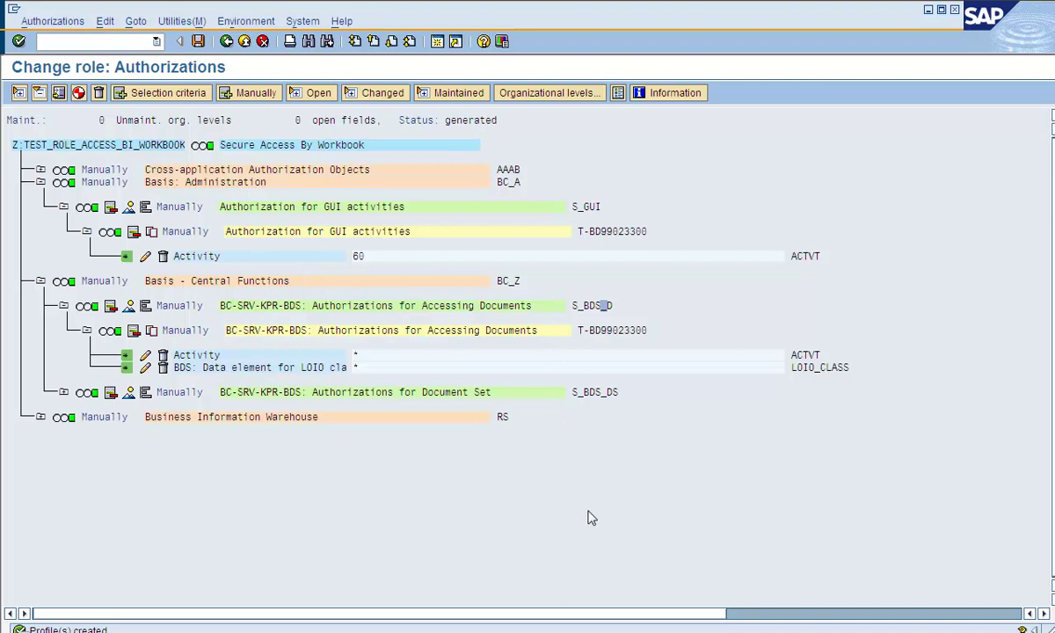
pyautogui.click(546, 393)
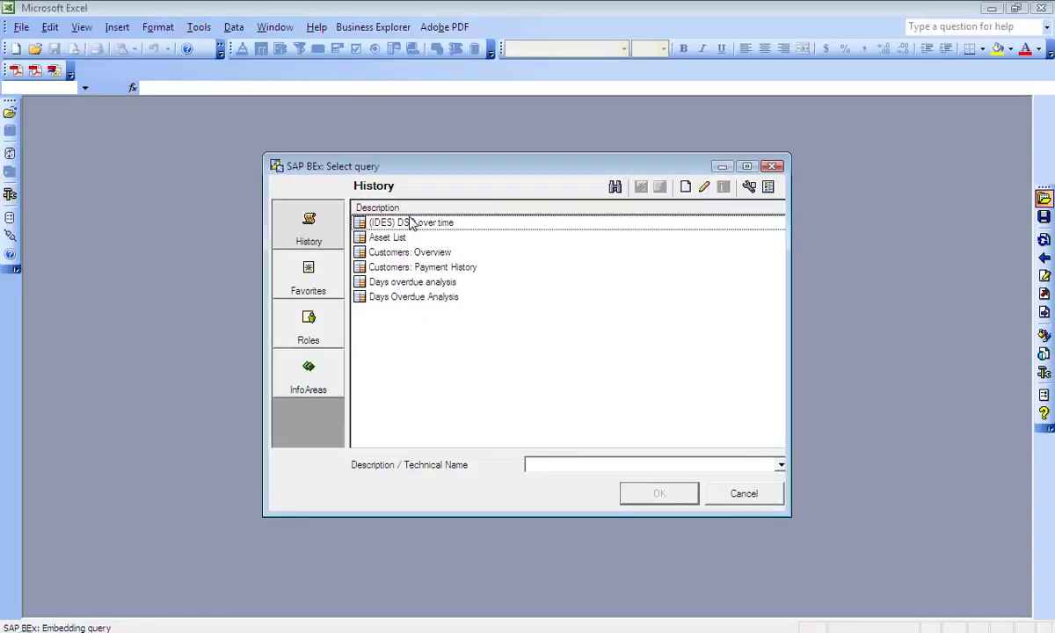
# Step: Open Days Overdue Analysis from query history and execute it for company code 3000
pyautogui.click(394, 298)
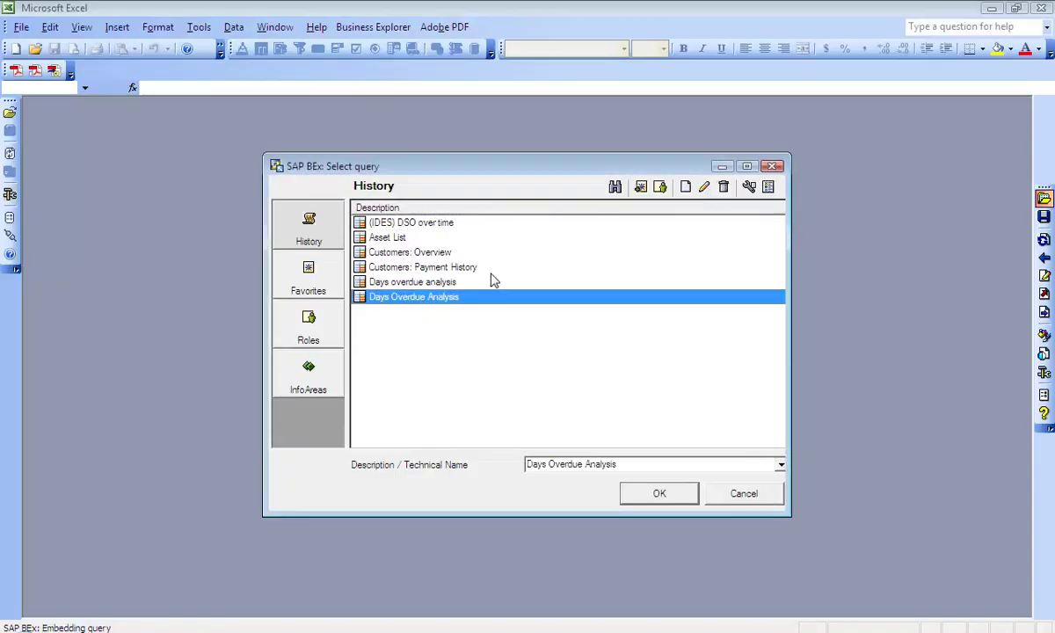
pyautogui.click(748, 186)
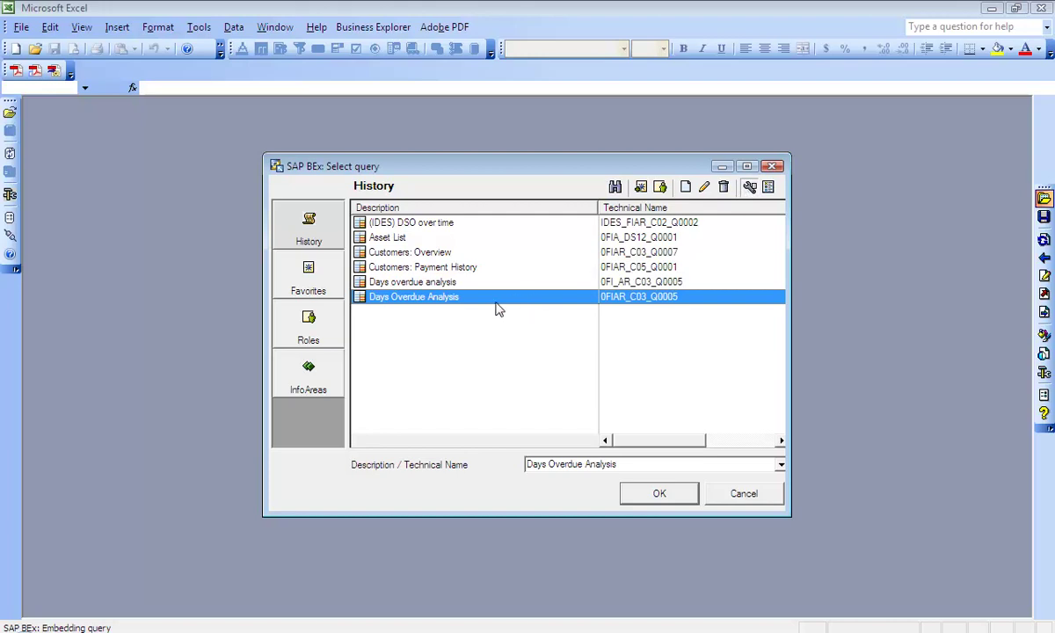
pyautogui.click(626, 492)
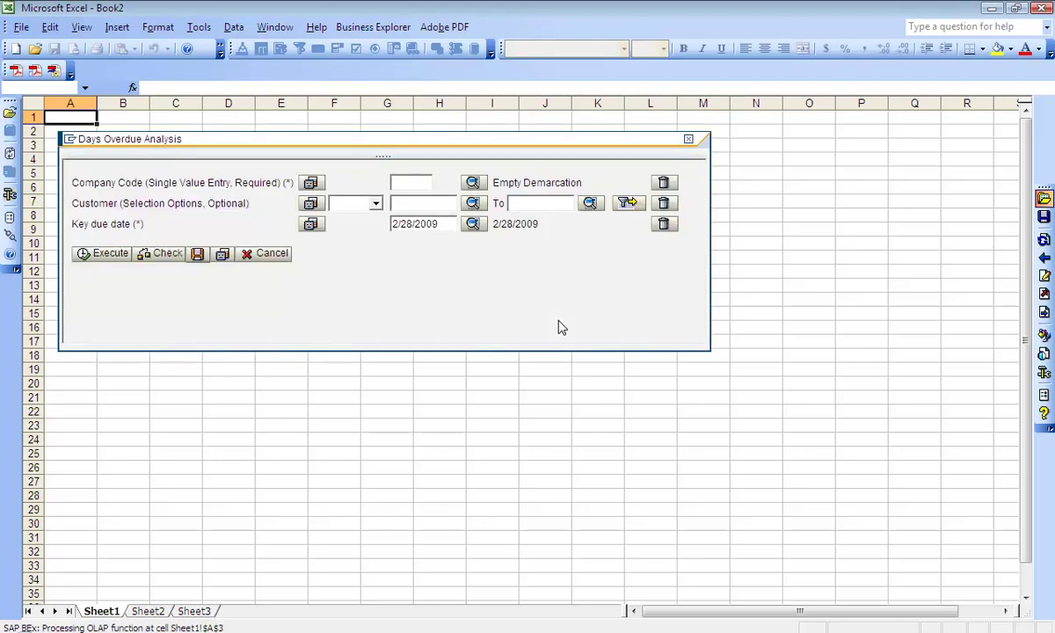
pyautogui.write('3000')
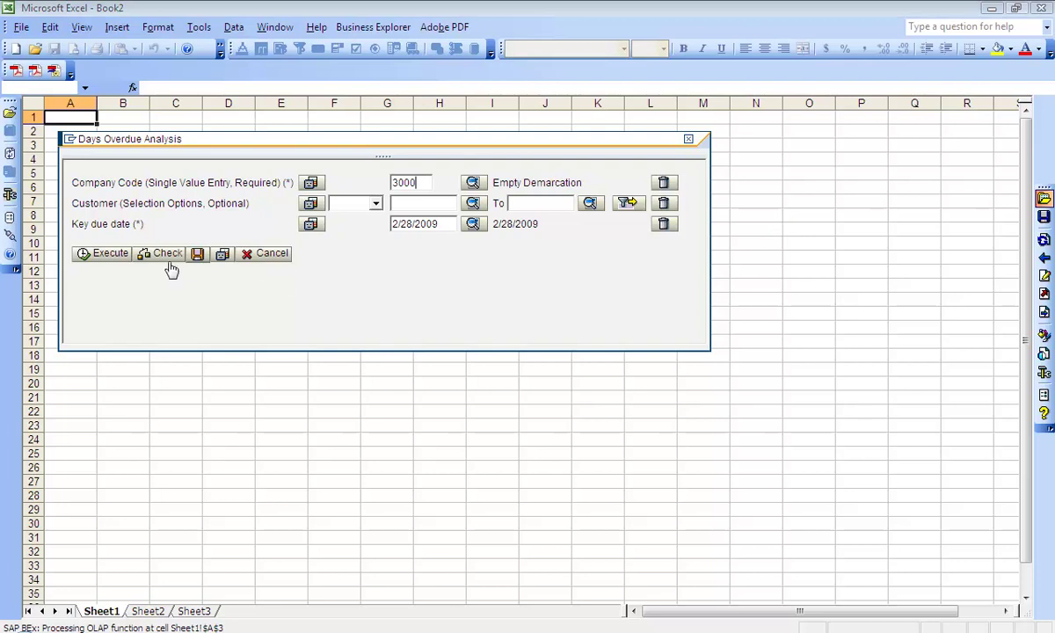
pyautogui.click(107, 253)
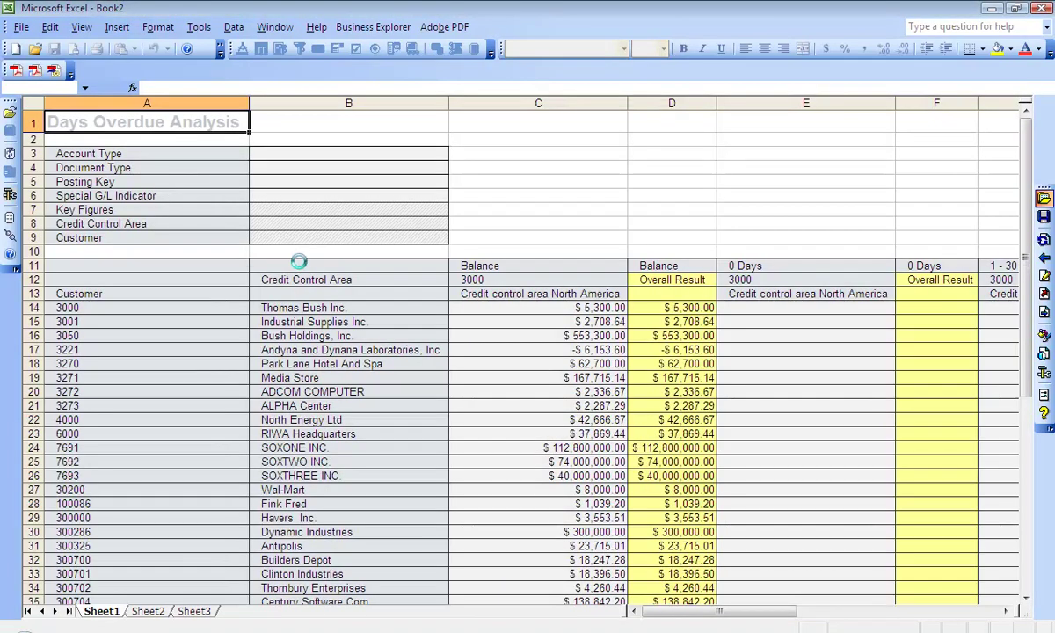
pyautogui.click(1044, 216)
pyautogui.click(1020, 238)
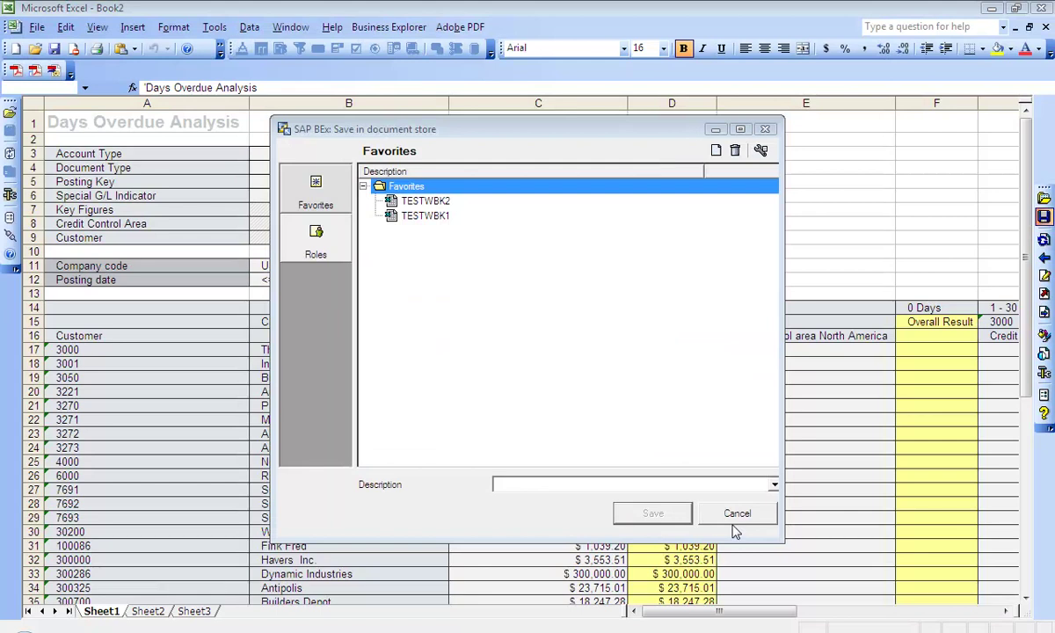
pyautogui.click(735, 516)
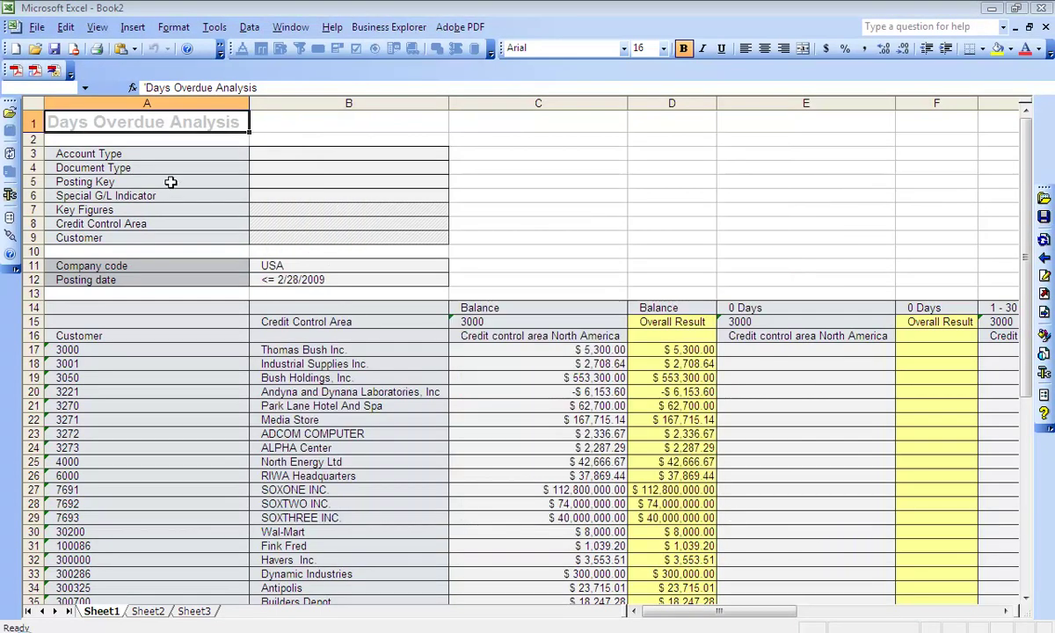
# Step: Set the A1 title font to Bell Gothic Std Black, size 26
pyautogui.click(623, 50)
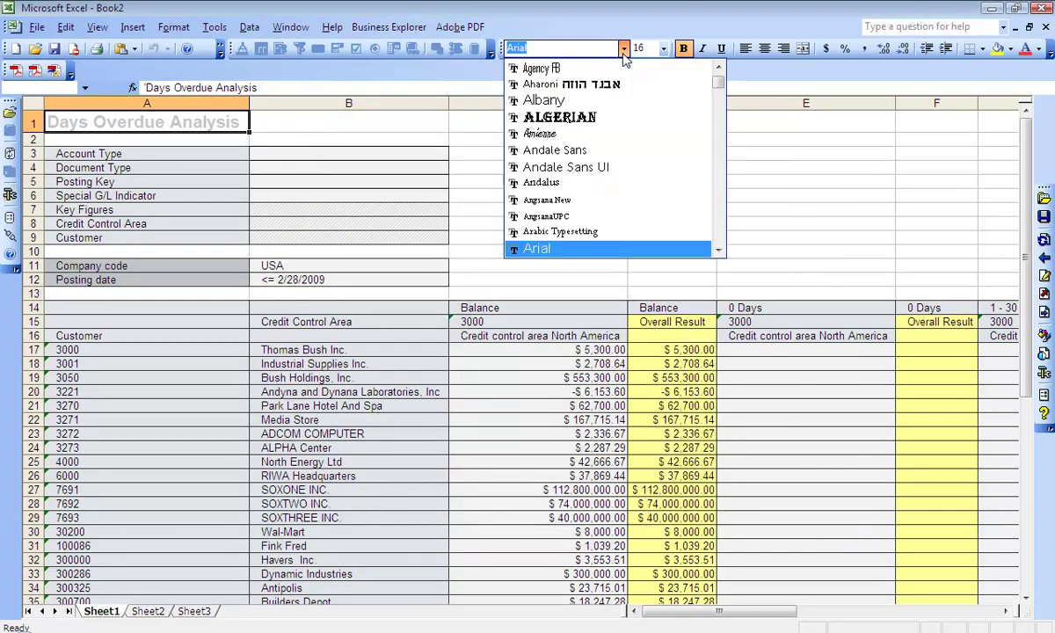
pyautogui.click(722, 136)
pyautogui.click(722, 136)
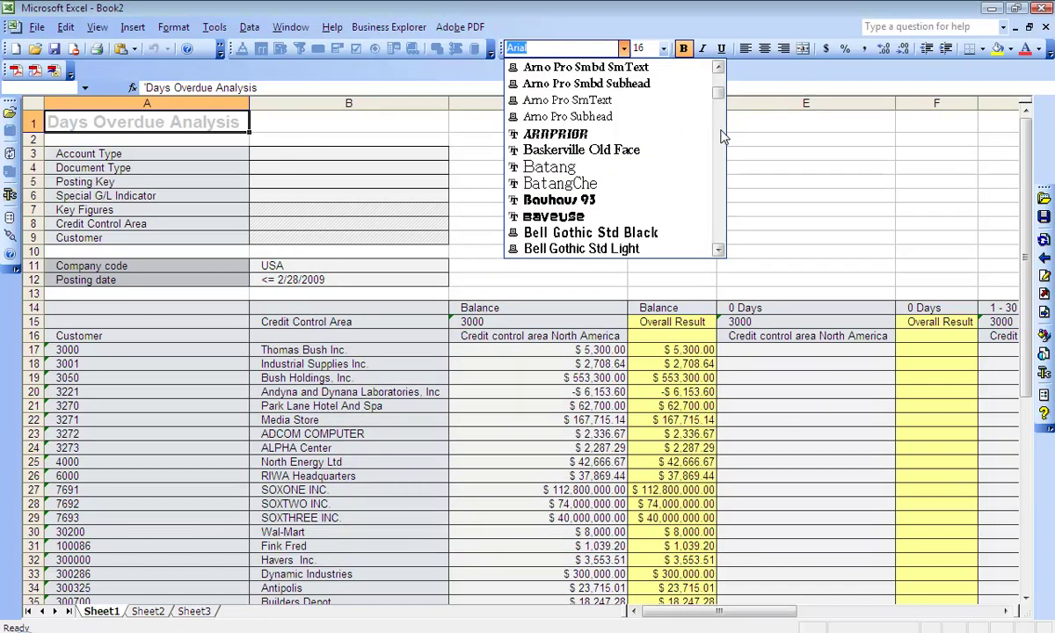
pyautogui.click(618, 231)
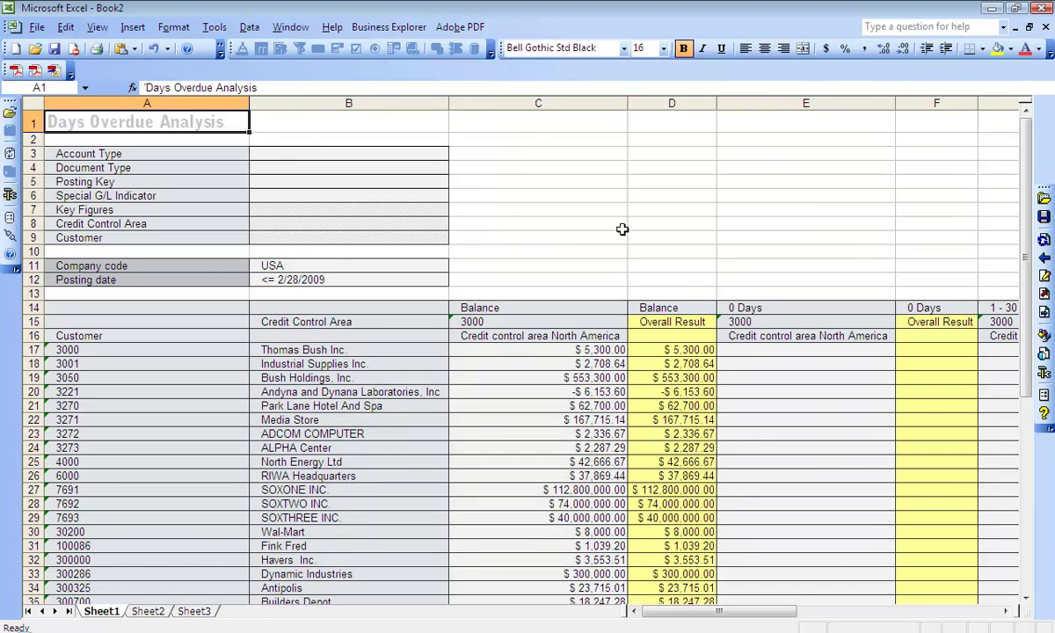
pyautogui.click(663, 49)
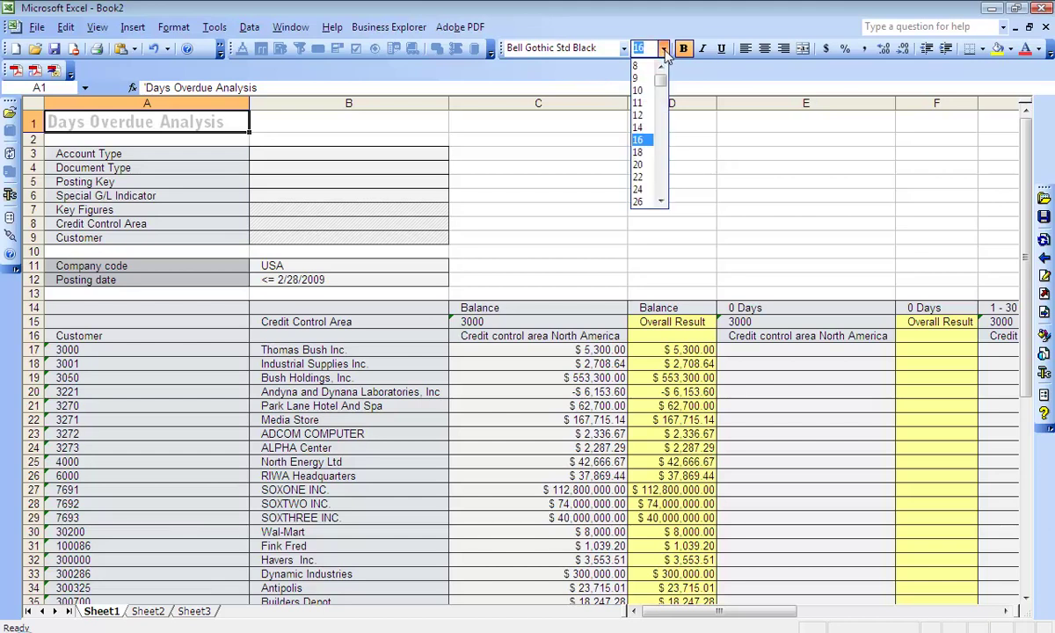
pyautogui.click(640, 202)
# Step: Give the C14:F14 headers a dark blue fill and white text
pyautogui.click(524, 322)
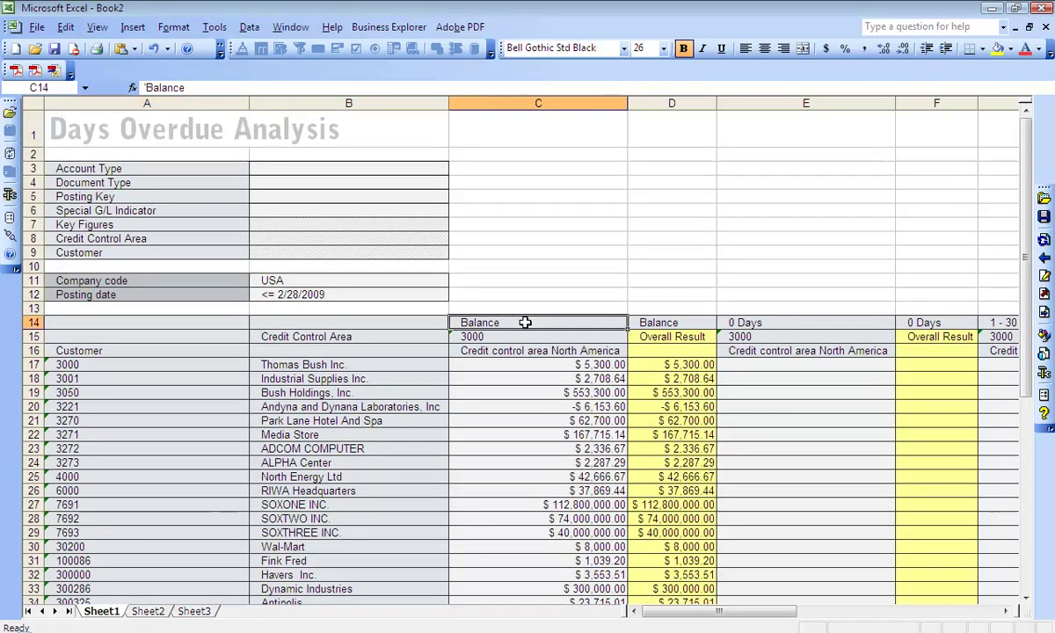
pyautogui.moveTo(524, 323); pyautogui.dragTo(932, 323)
pyautogui.click(1011, 49)
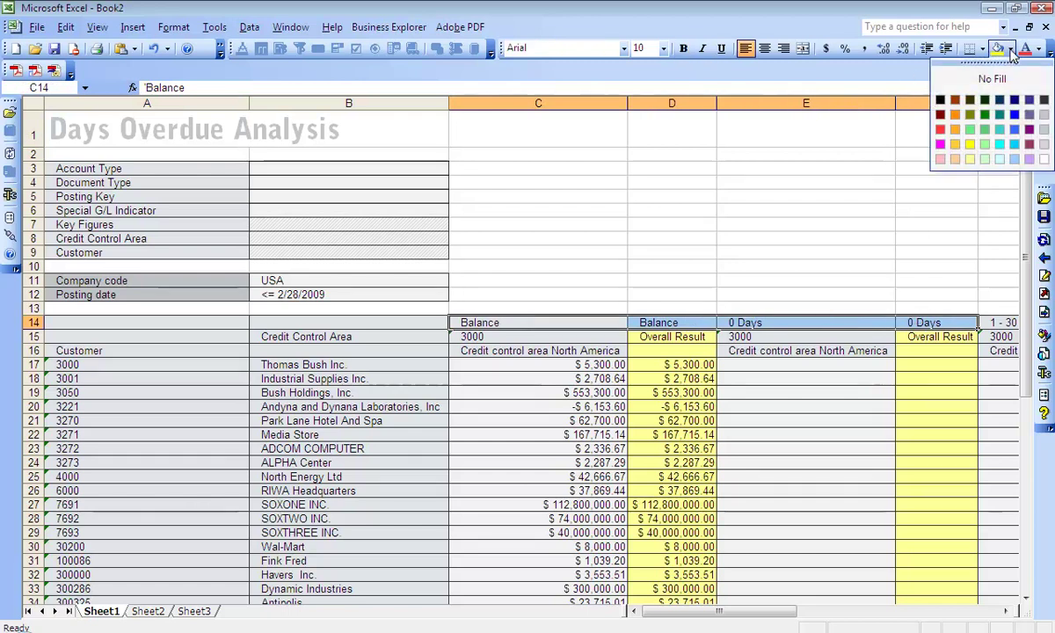
pyautogui.click(1015, 115)
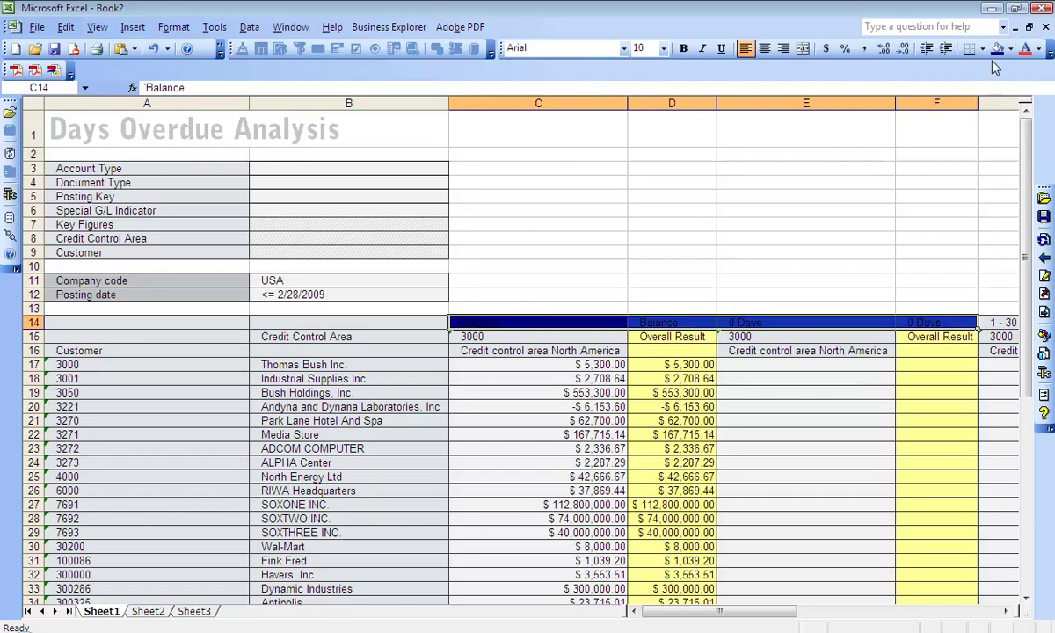
pyautogui.click(1038, 49)
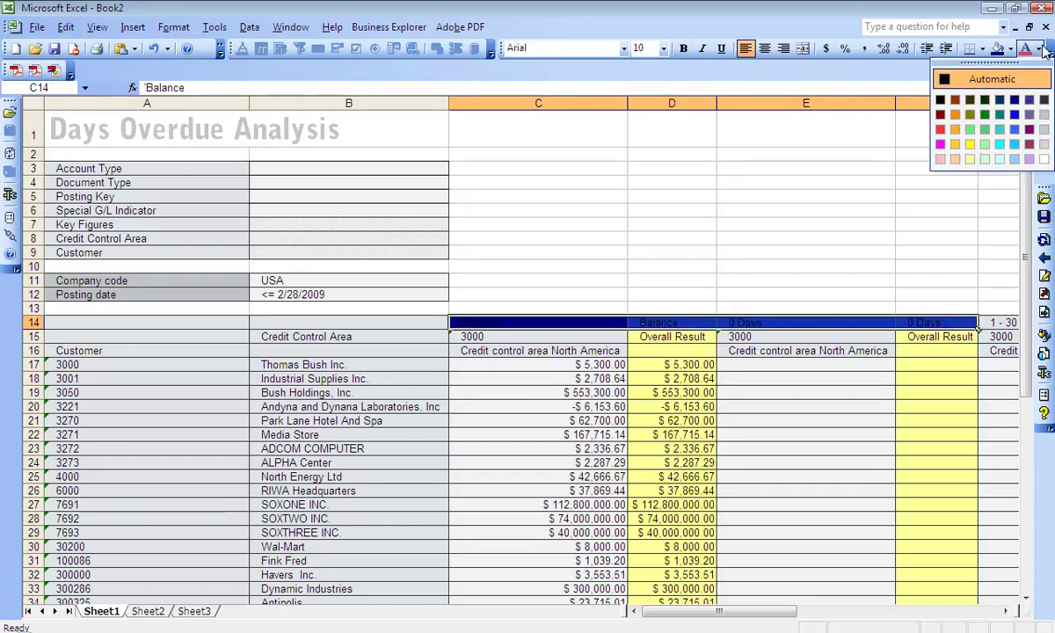
pyautogui.click(1044, 159)
pyautogui.click(744, 266)
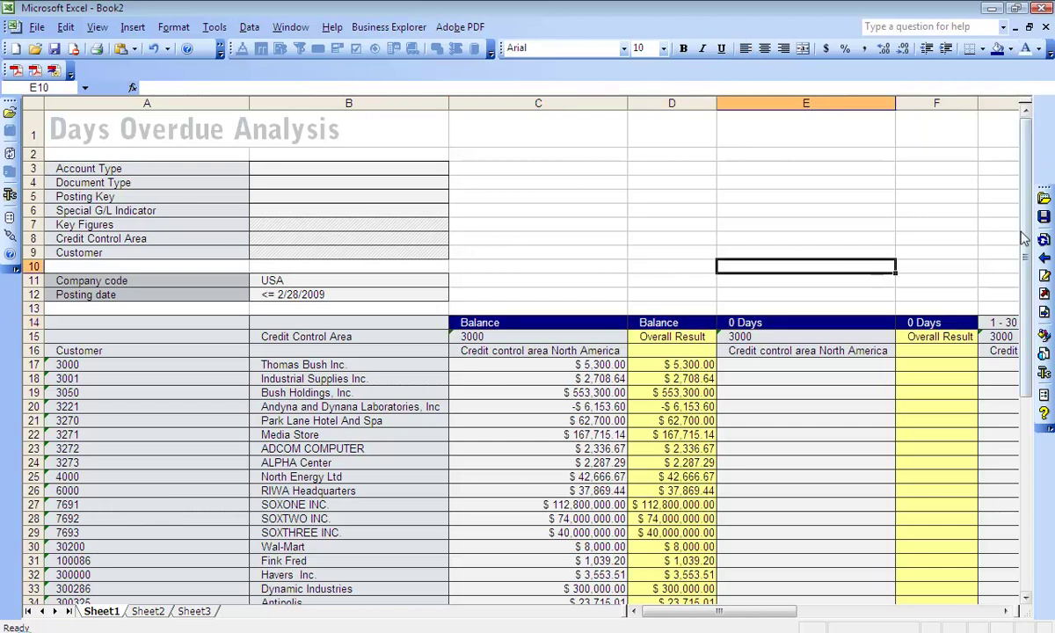
# Step: Save as new workbook with the suggested description TESTWORKBOOK1 into Favorites
pyautogui.click(1043, 216)
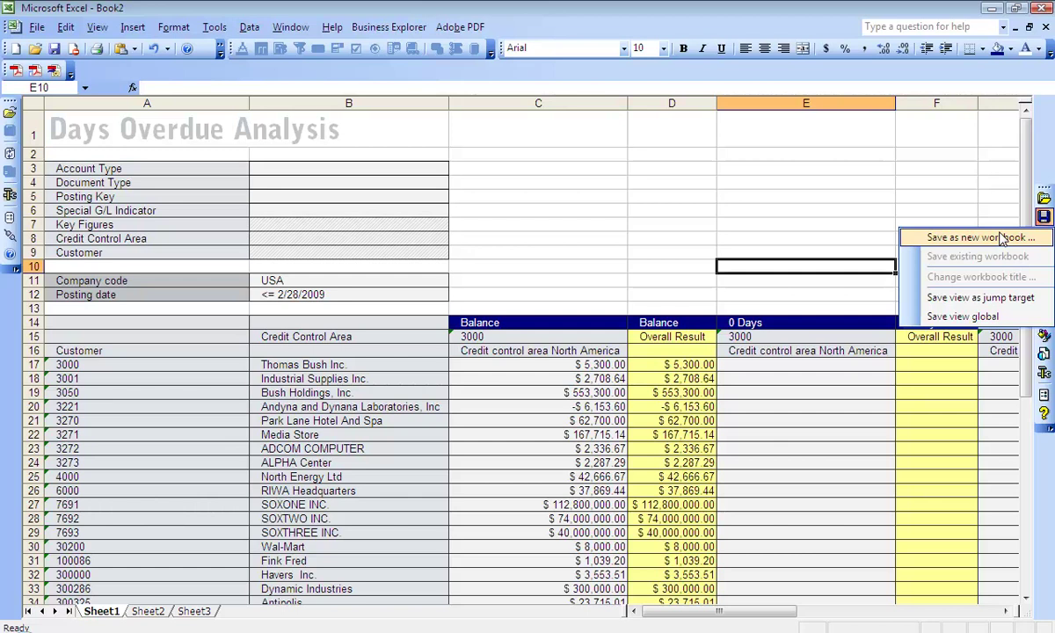
pyautogui.click(934, 243)
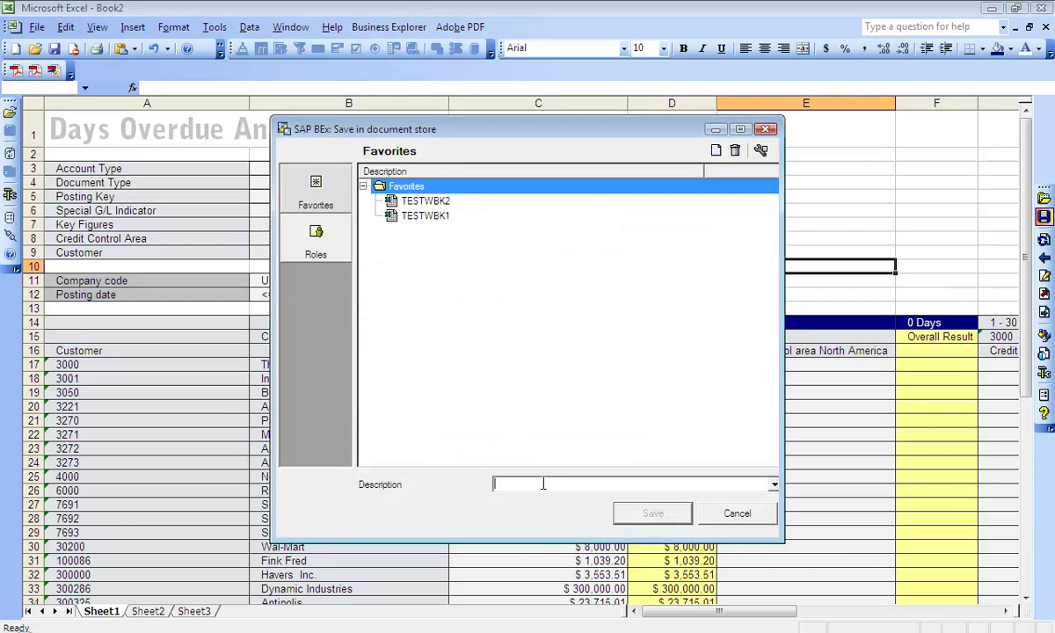
pyautogui.write('E')
pyautogui.press('BackSpace')
pyautogui.write('EES')
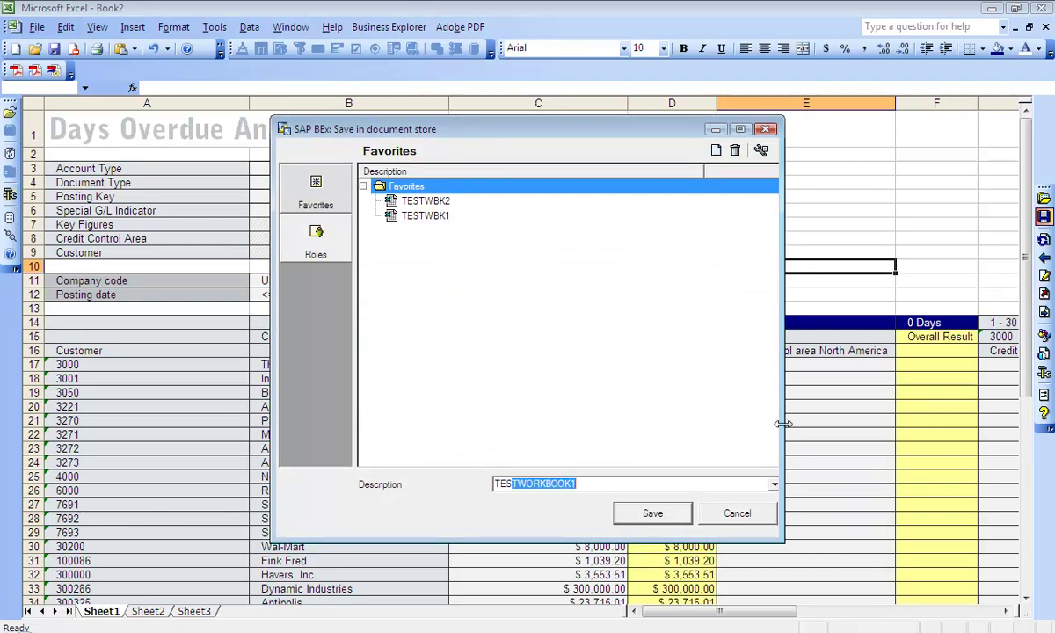
pyautogui.click(613, 486)
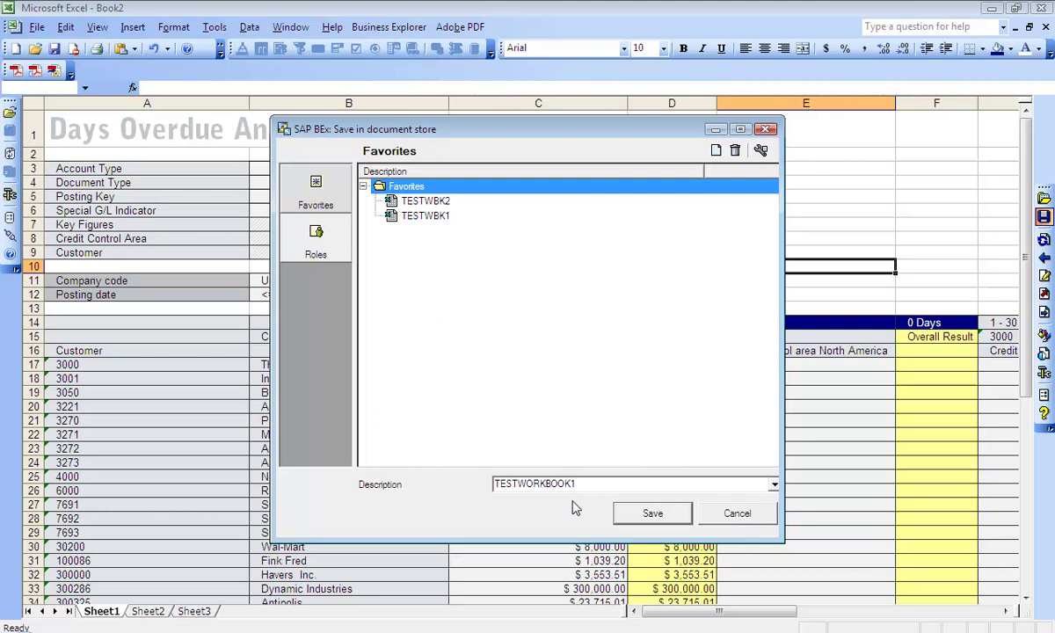
pyautogui.click(648, 515)
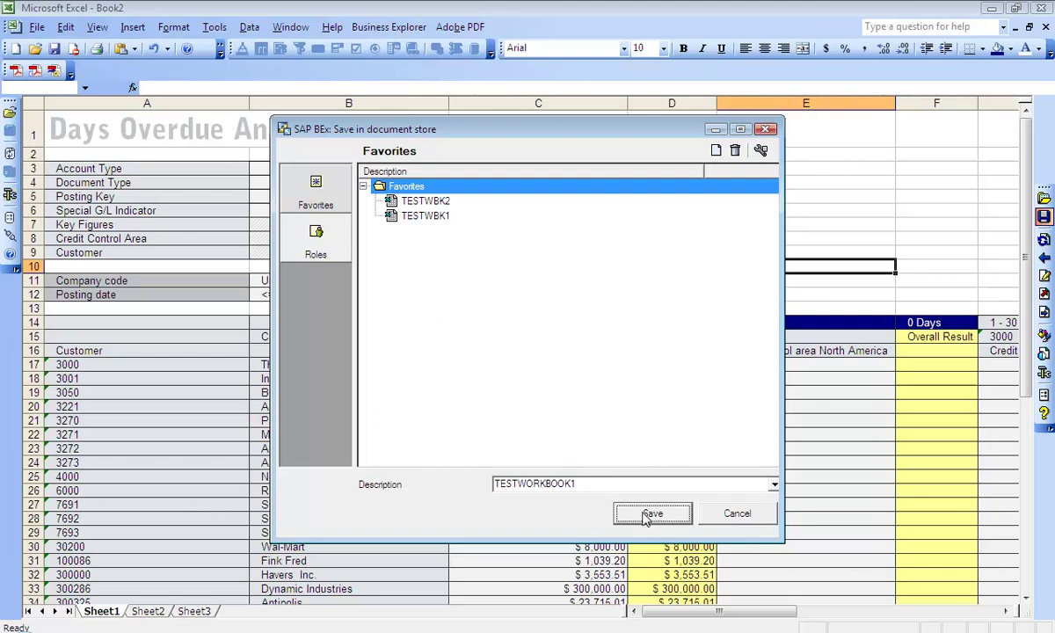
pyautogui.click(648, 515)
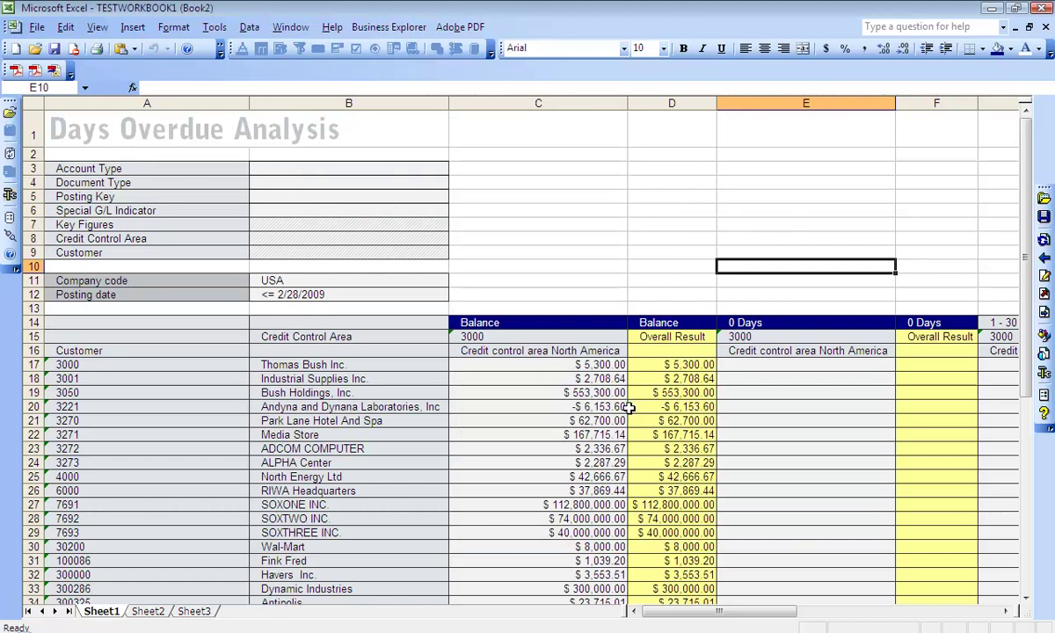
# Step: In the BEx Open workbook dialog, confirm TESTWORKBOOK1 is listed under Favorites, then cancel
pyautogui.click(629, 342)
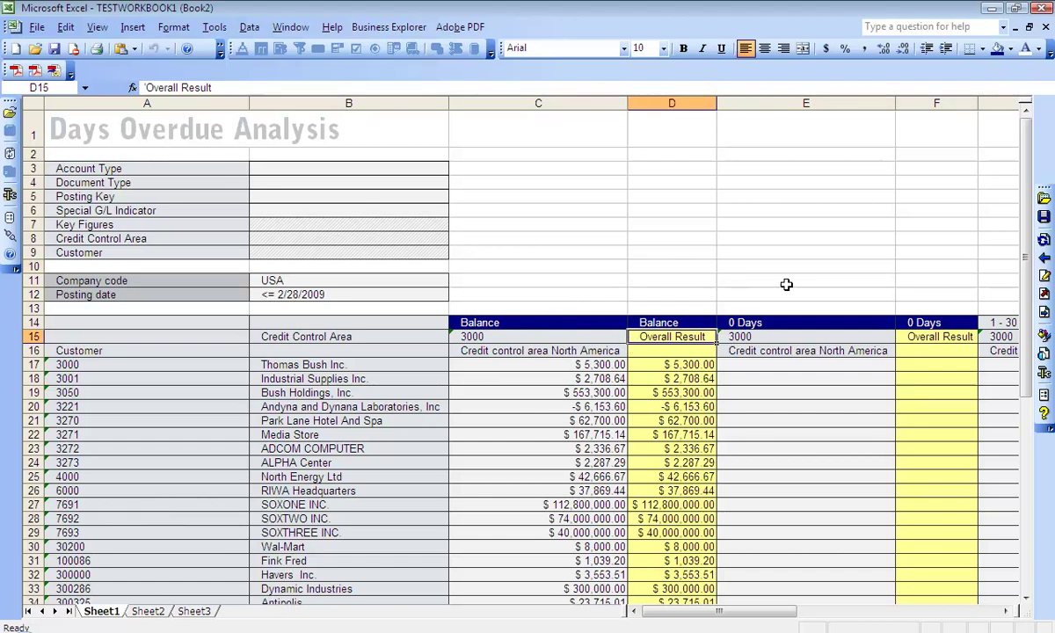
pyautogui.click(1044, 198)
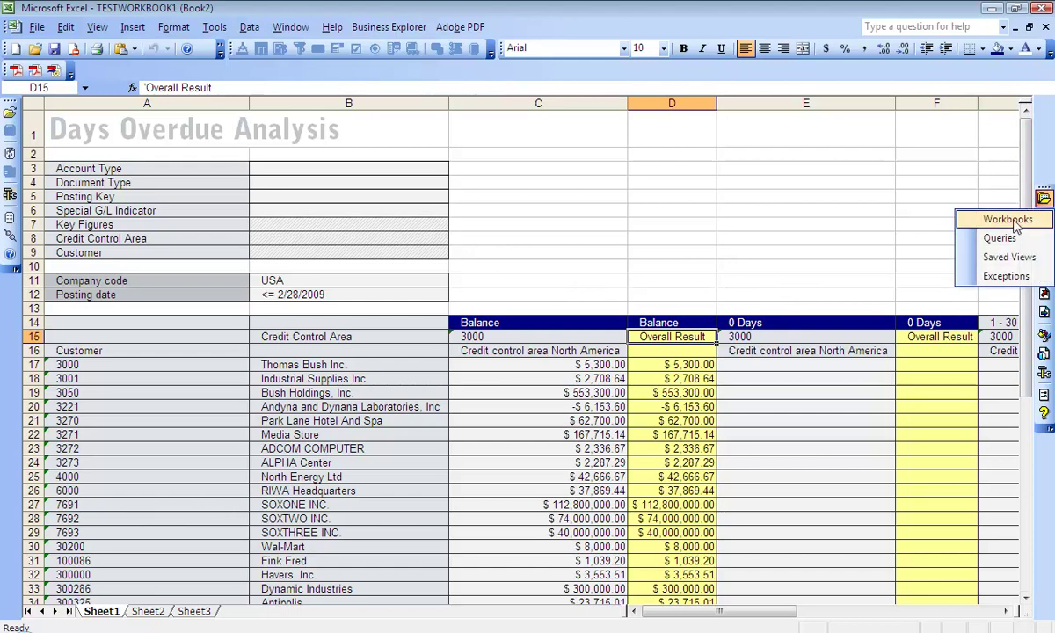
pyautogui.click(1008, 220)
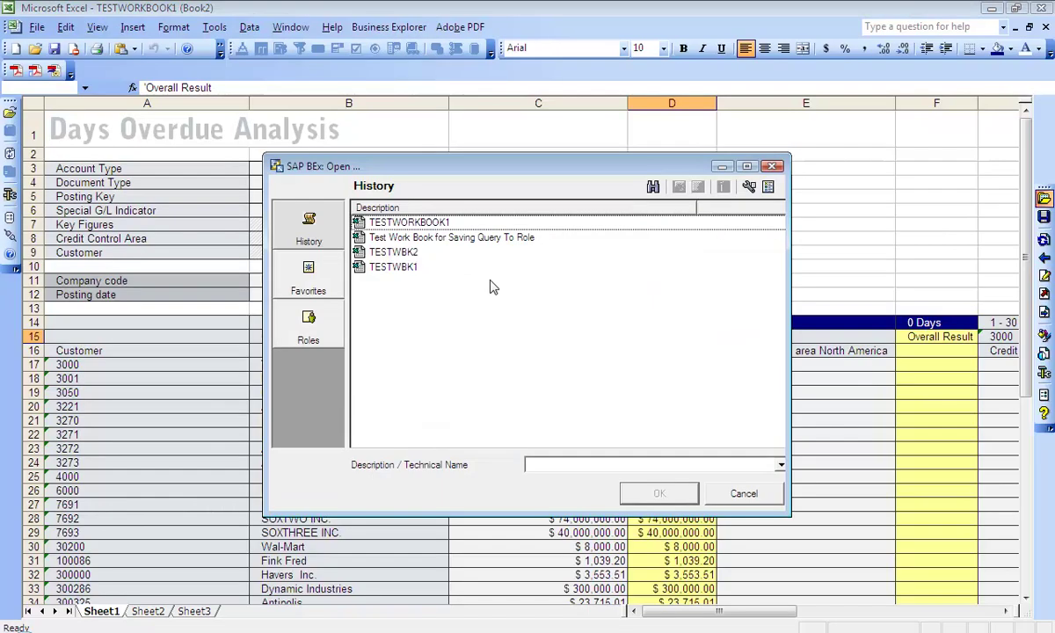
pyautogui.click(410, 224)
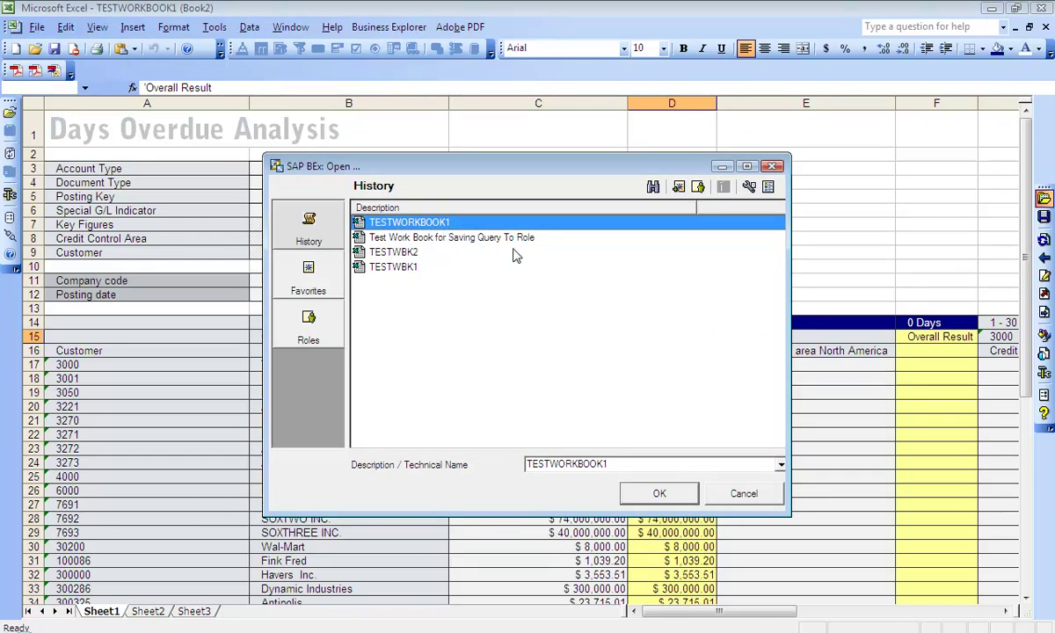
pyautogui.click(304, 264)
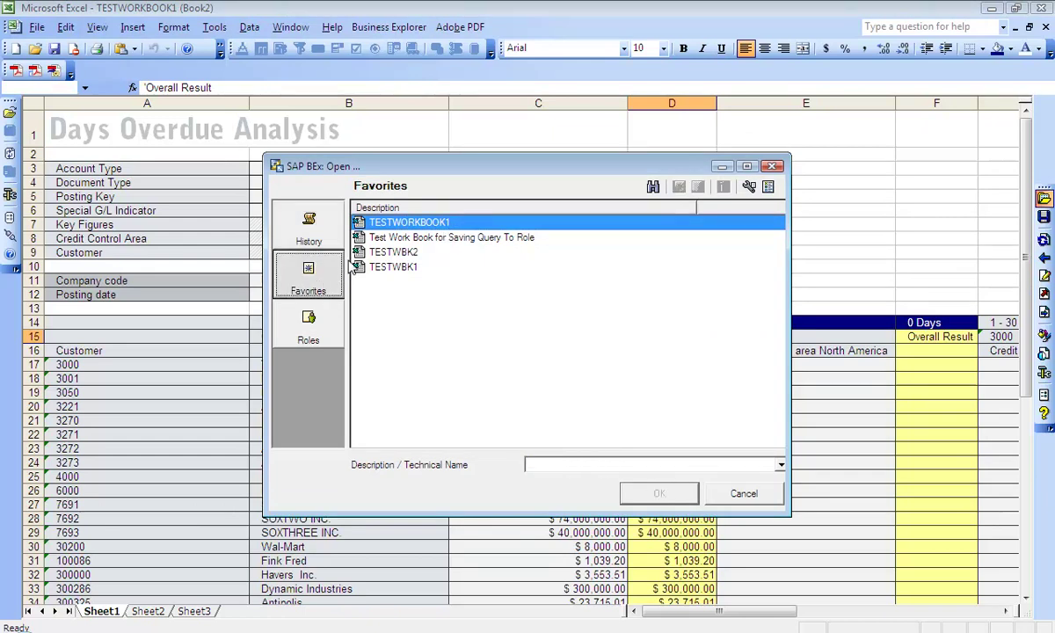
pyautogui.click(419, 238)
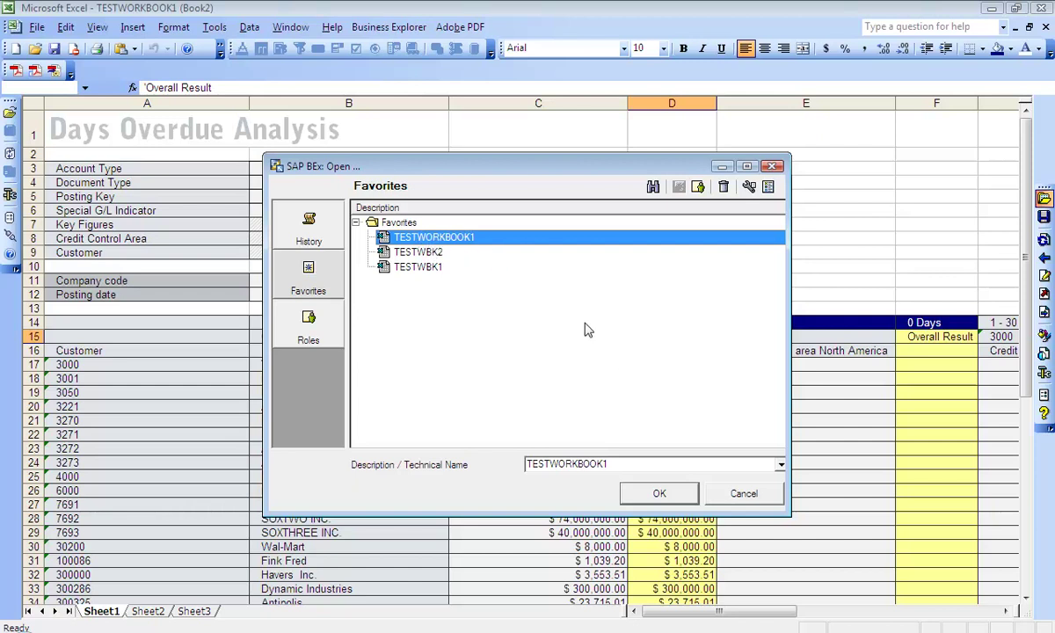
pyautogui.click(743, 494)
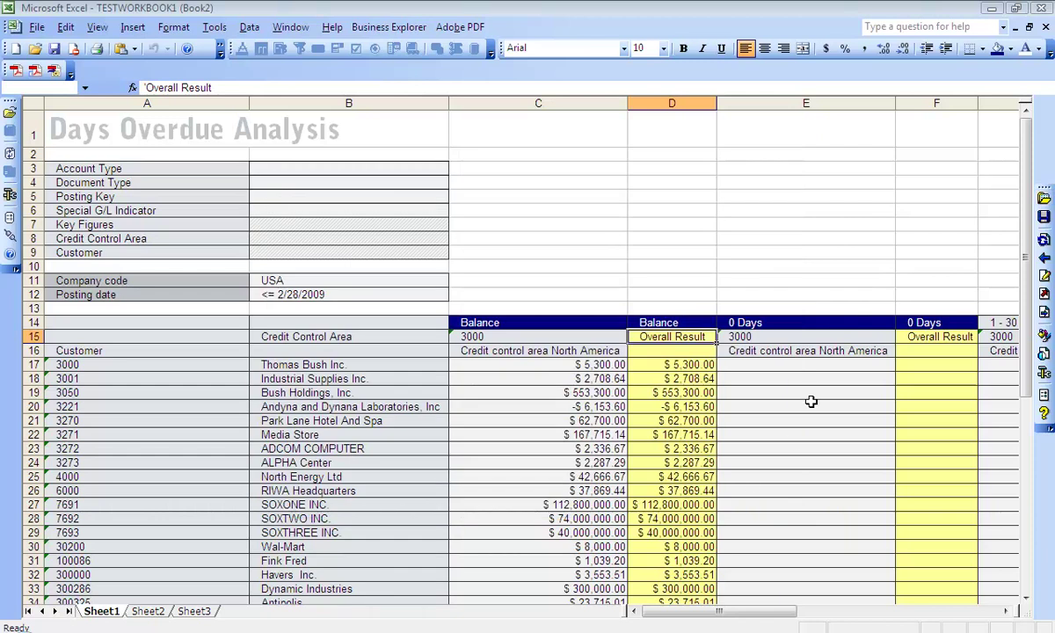
pyautogui.click(1046, 27)
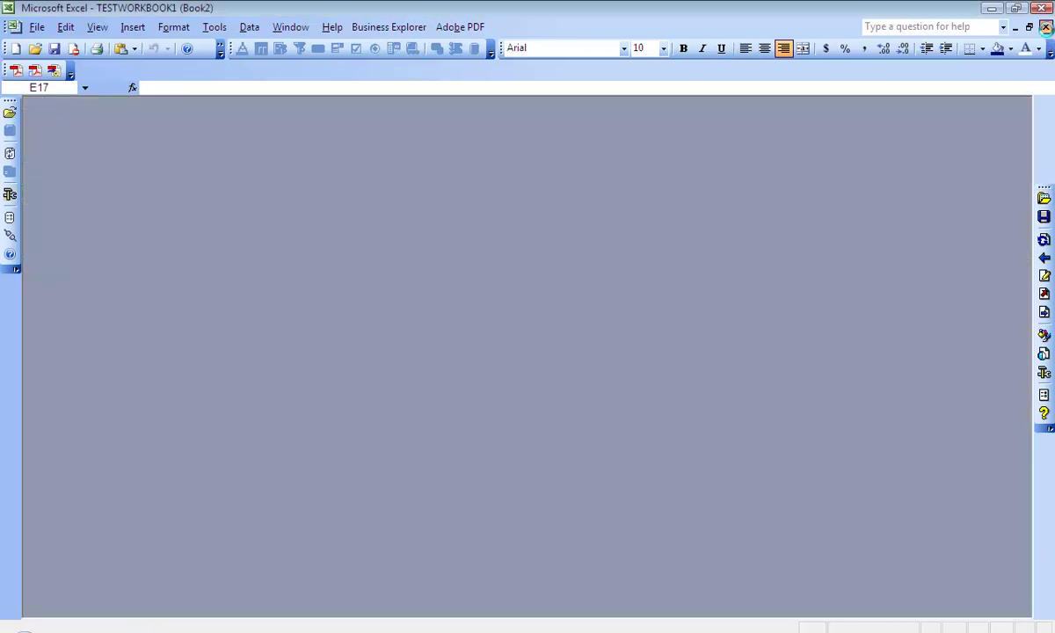
pyautogui.click(1042, 199)
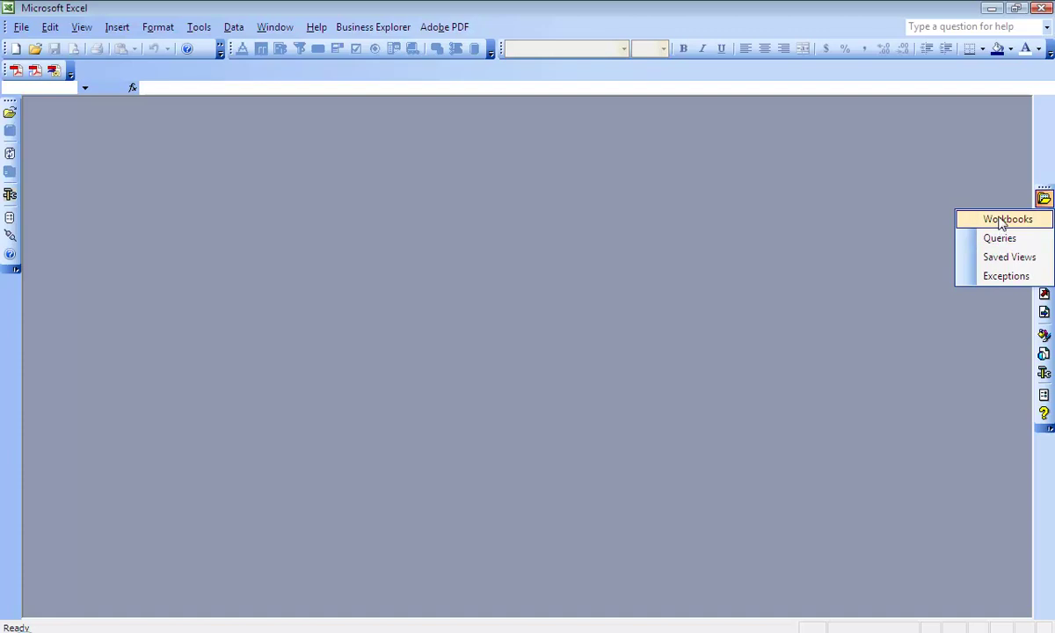
pyautogui.click(1001, 220)
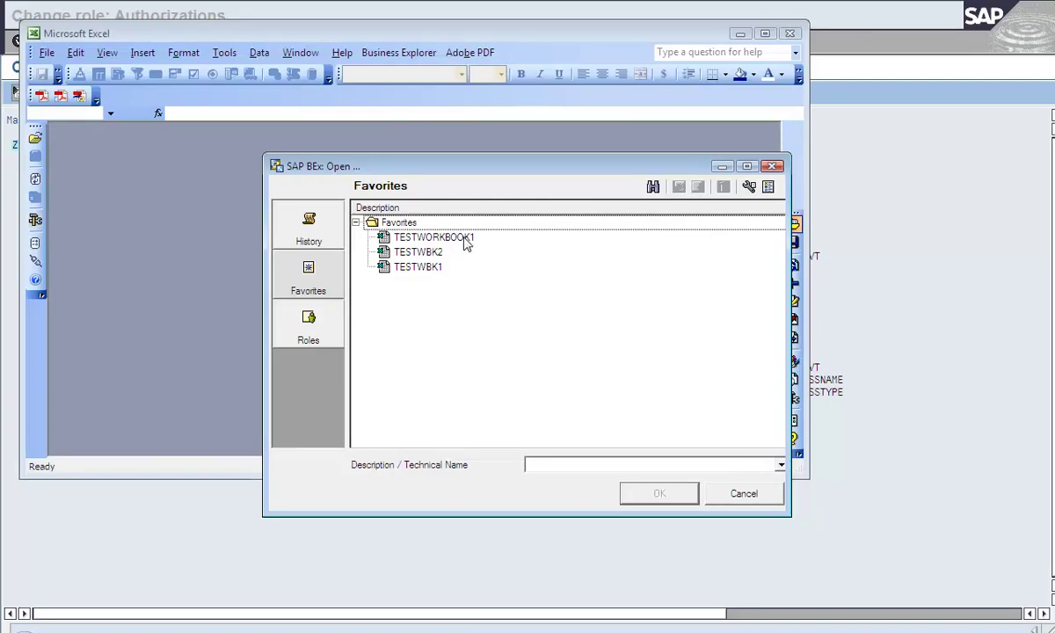
pyautogui.click(437, 235)
pyautogui.click(664, 497)
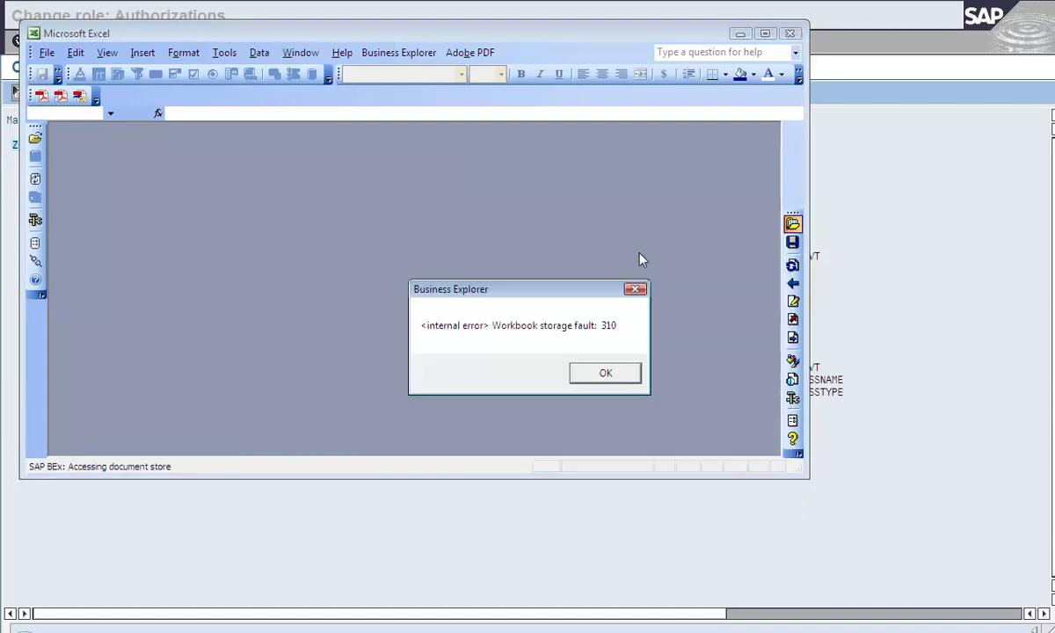
pyautogui.click(606, 375)
pyautogui.click(764, 33)
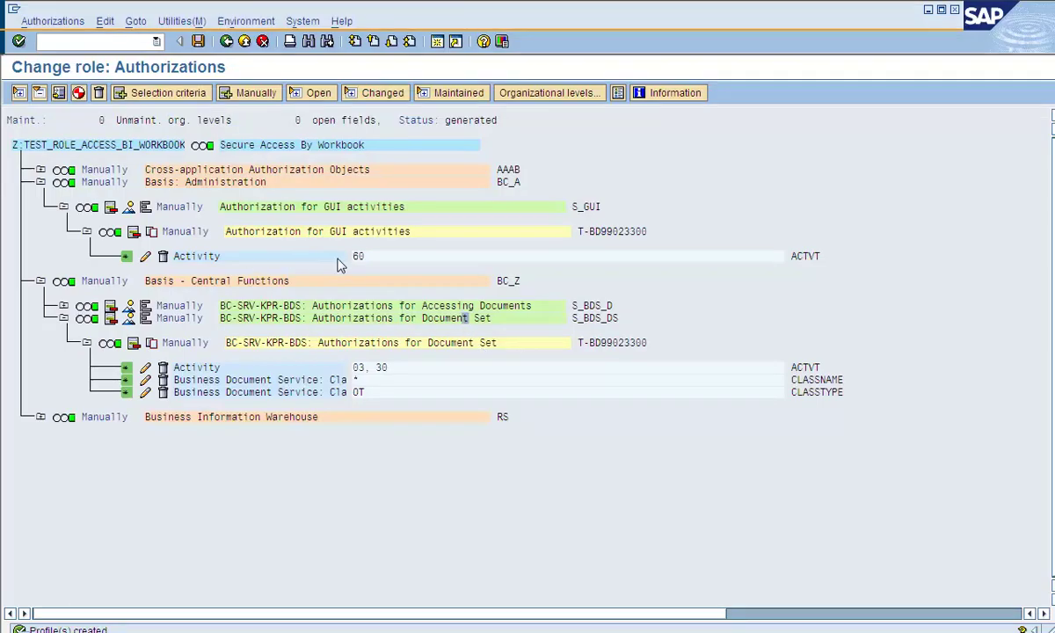
# Step: Allow 61 Export in the S_GUI Activity field (now 60, 61) and regenerate the role profile
pyautogui.click(442, 256)
pyautogui.click(144, 255)
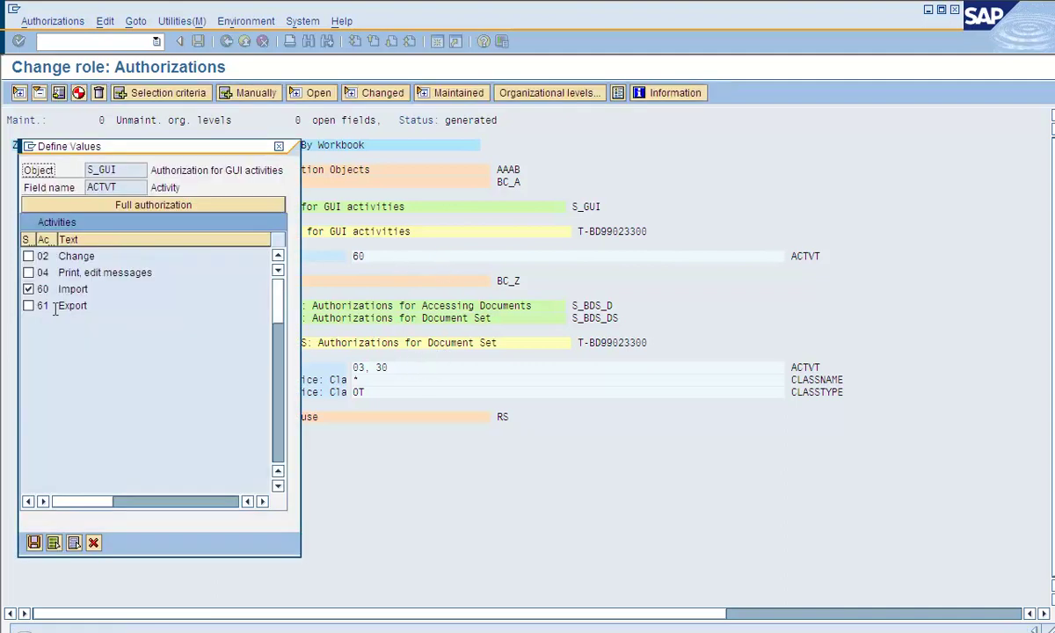
pyautogui.click(29, 305)
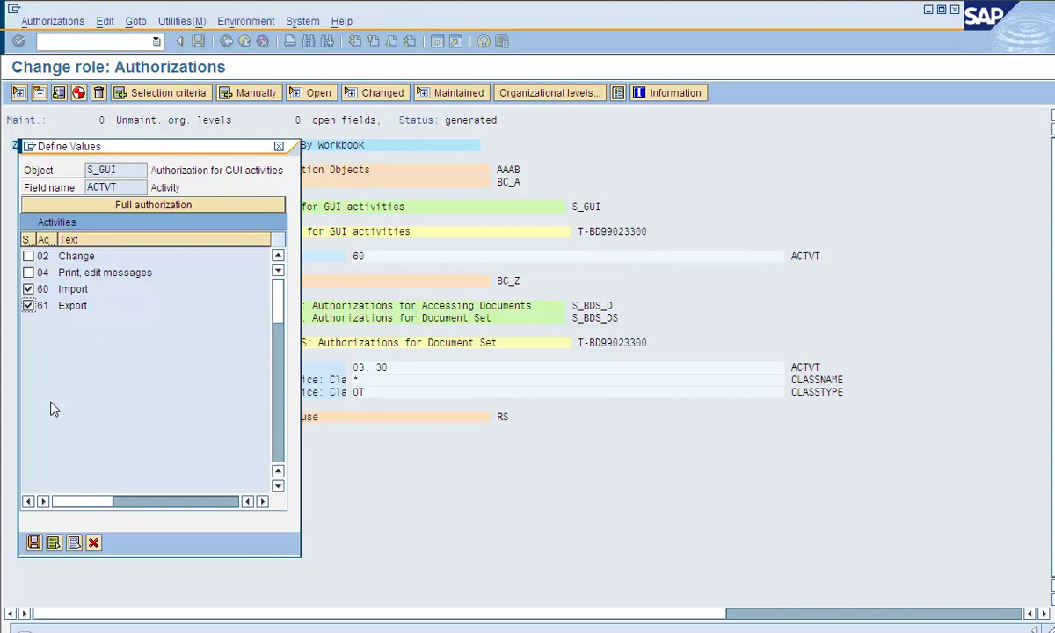
pyautogui.click(34, 544)
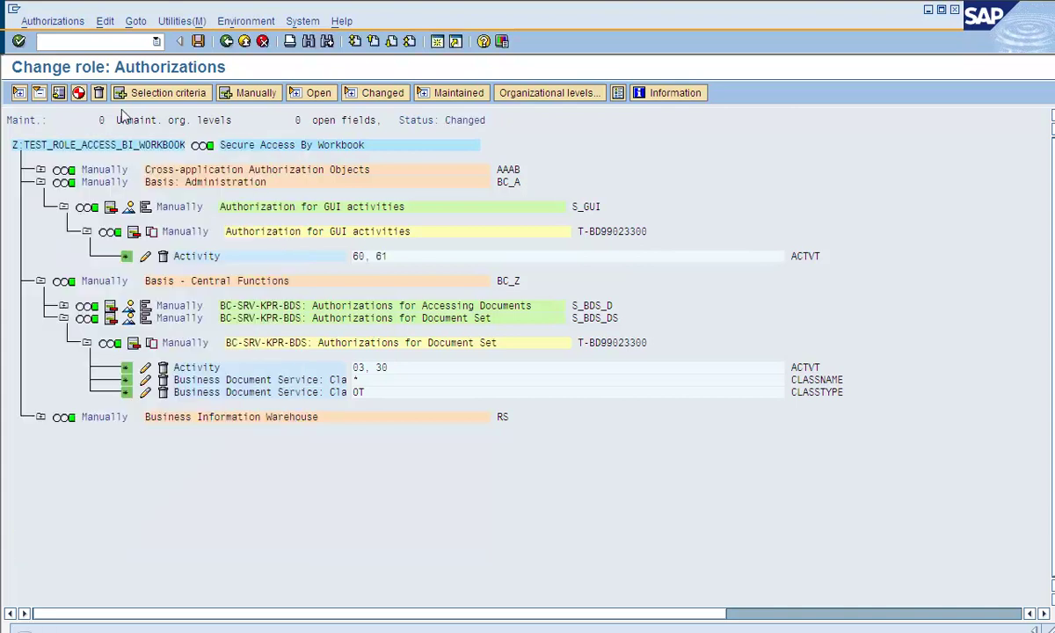
pyautogui.click(78, 93)
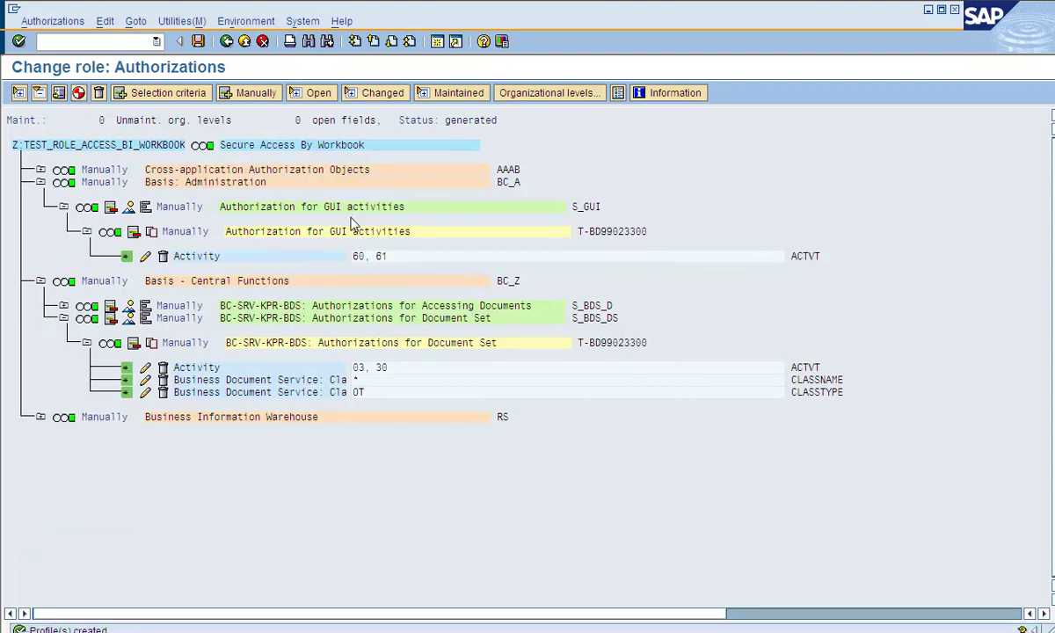
# Step: Open TESTWORKBOOK1 from the BEx Favorites workbook list
pyautogui.click(400, 306)
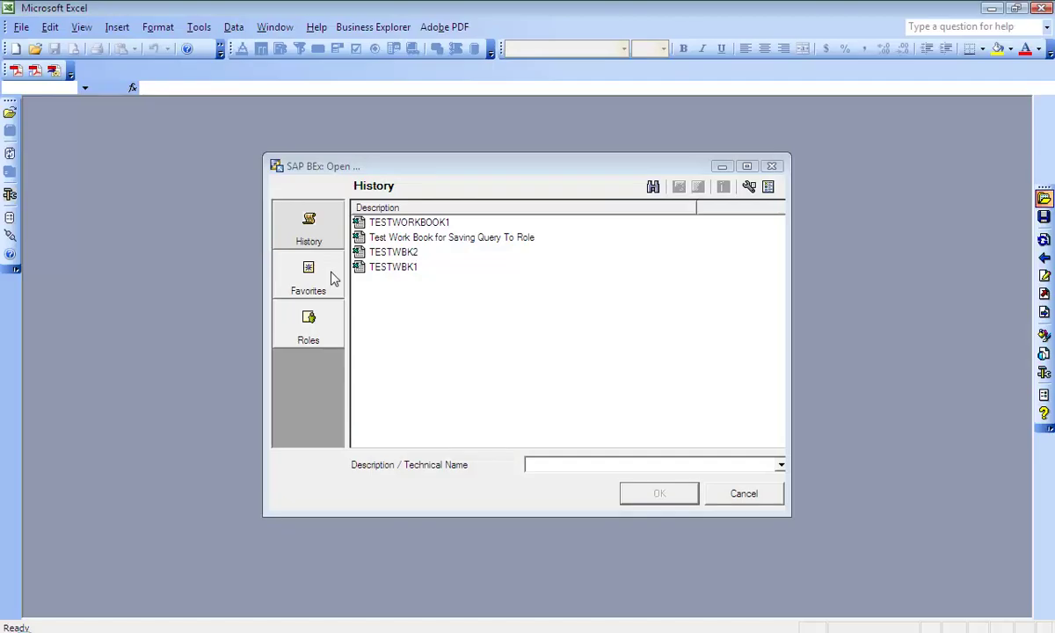
pyautogui.click(327, 276)
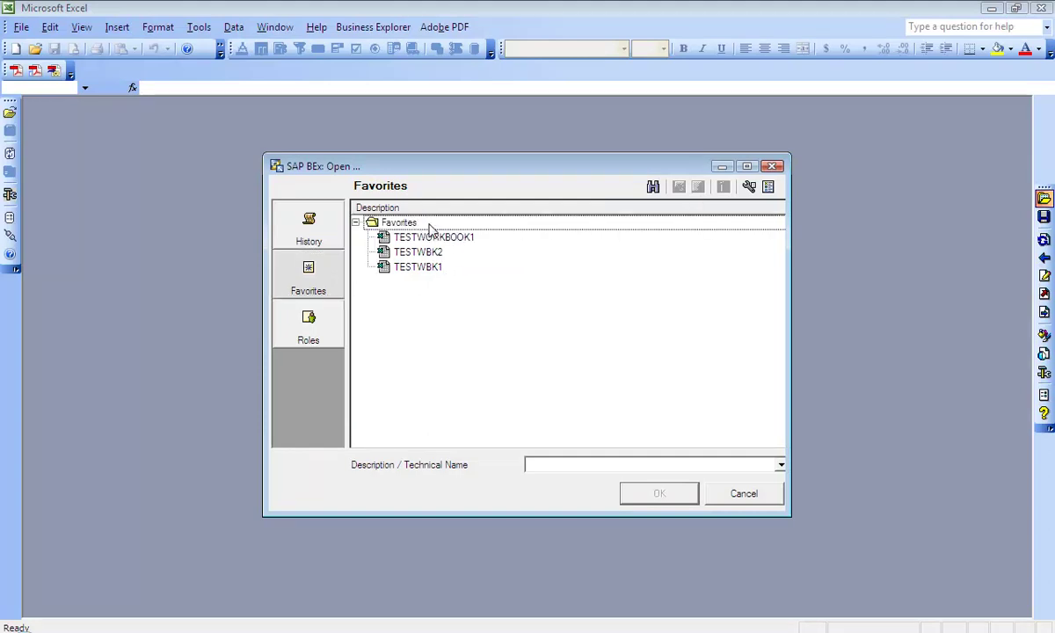
pyautogui.click(430, 237)
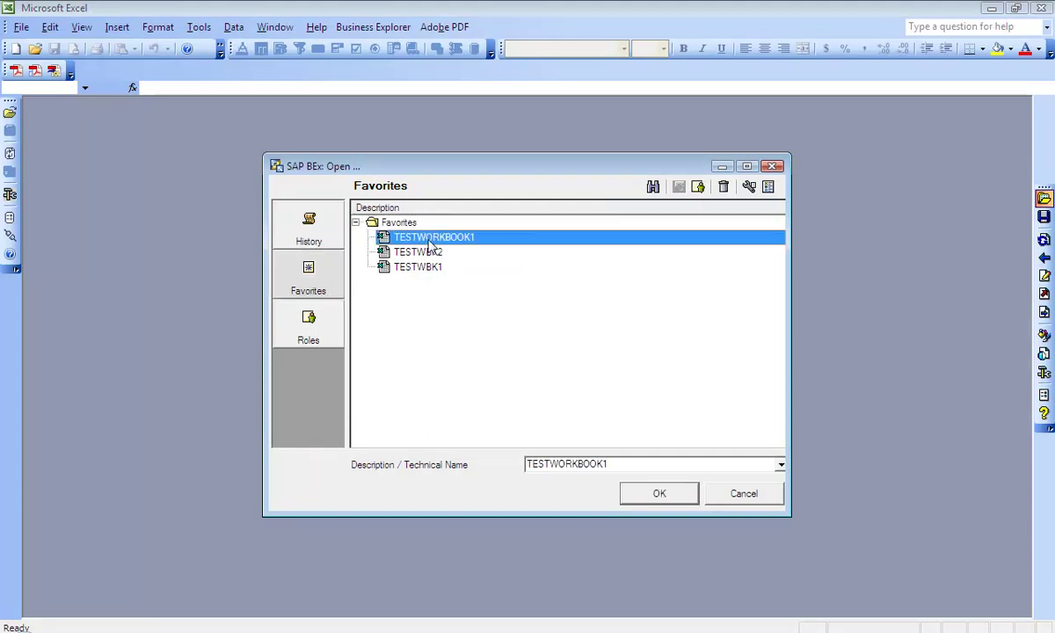
pyautogui.click(663, 502)
pyautogui.click(664, 503)
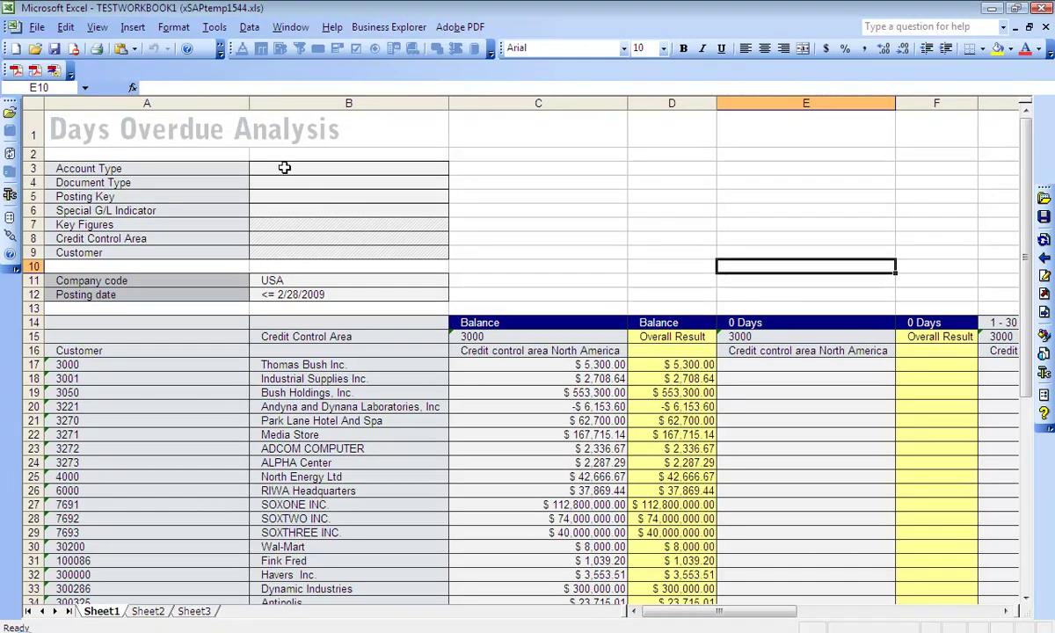
# Step: Check the loaded report's title in cell A1 and the 0 Days header in E14
pyautogui.click(193, 130)
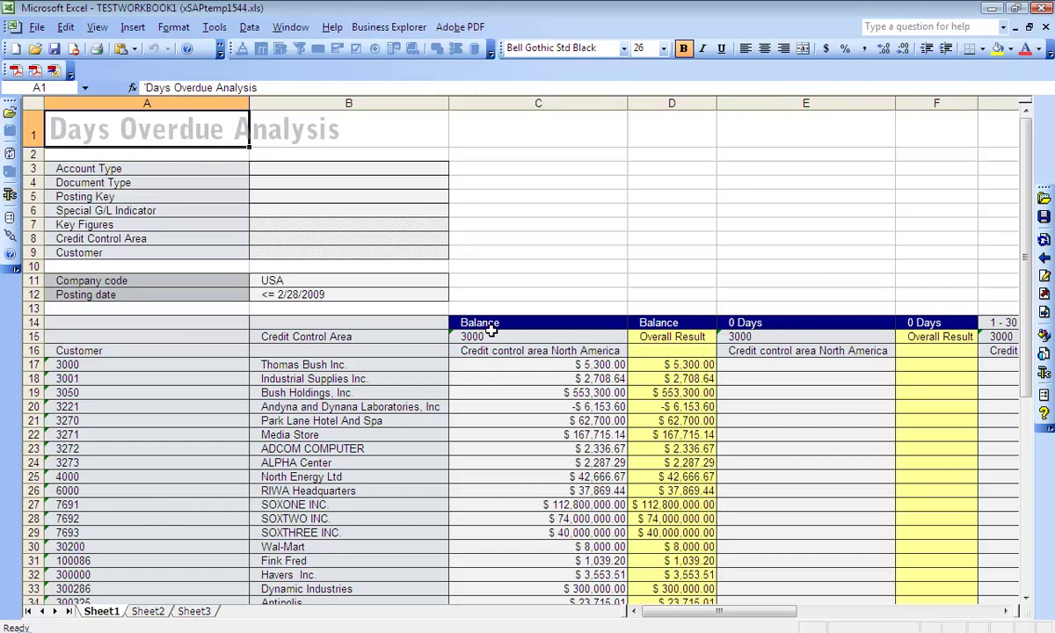
pyautogui.click(754, 325)
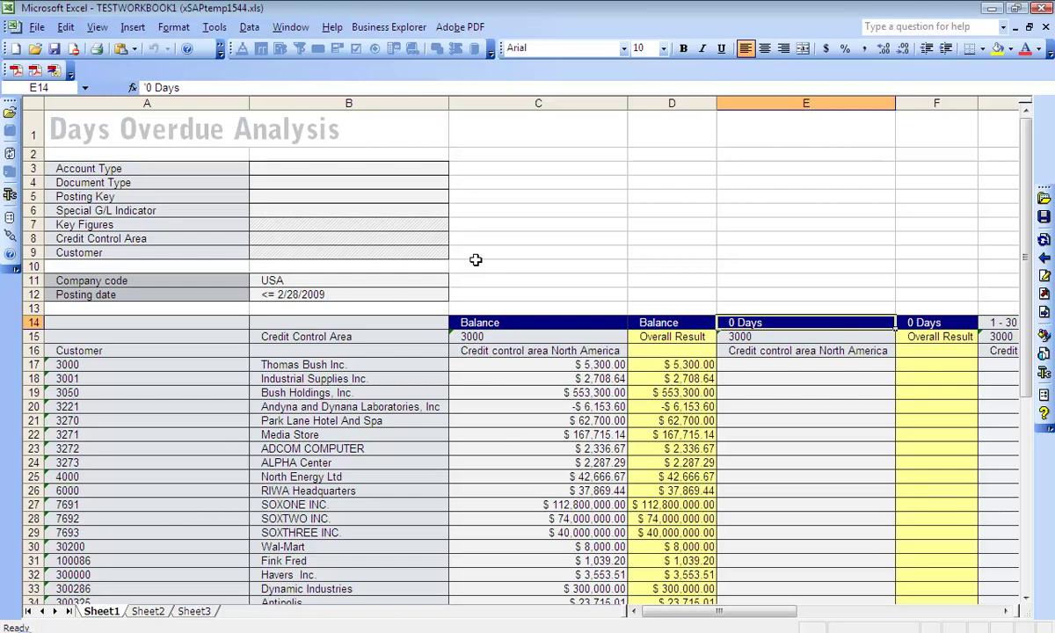
pyautogui.click(218, 136)
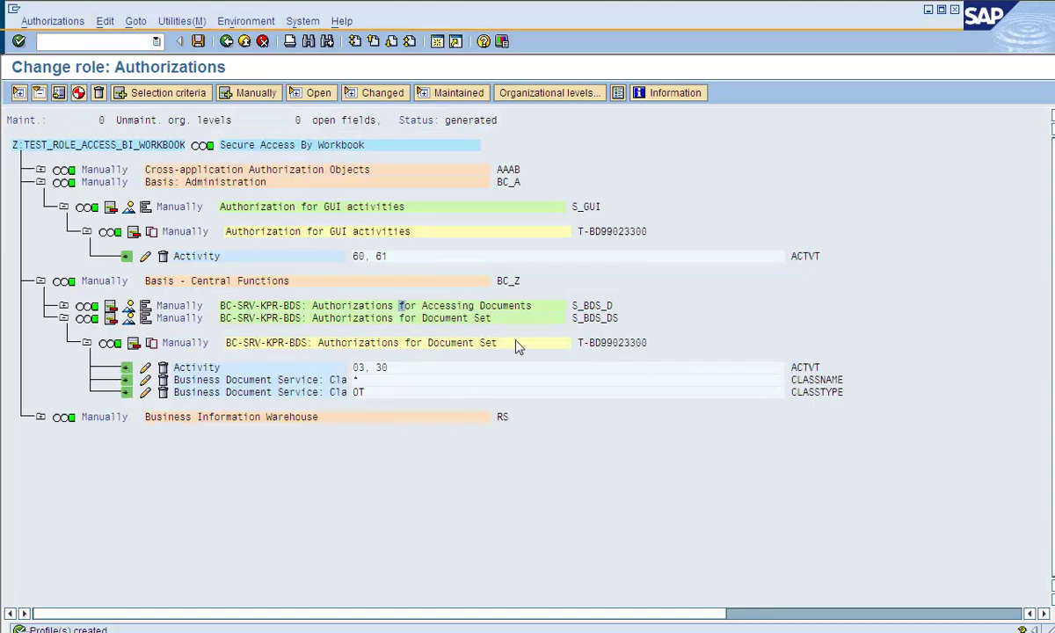
pyautogui.click(592, 211)
pyautogui.click(617, 321)
pyautogui.click(356, 257)
pyautogui.click(379, 257)
pyautogui.click(356, 257)
pyautogui.click(361, 258)
pyautogui.click(379, 258)
pyautogui.click(579, 210)
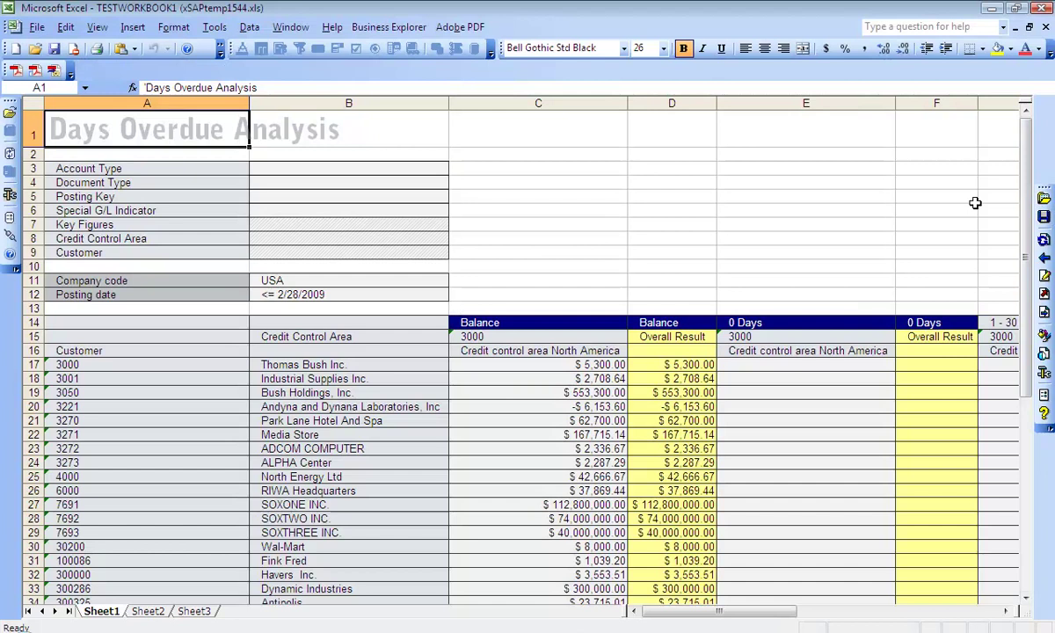
pyautogui.click(1044, 198)
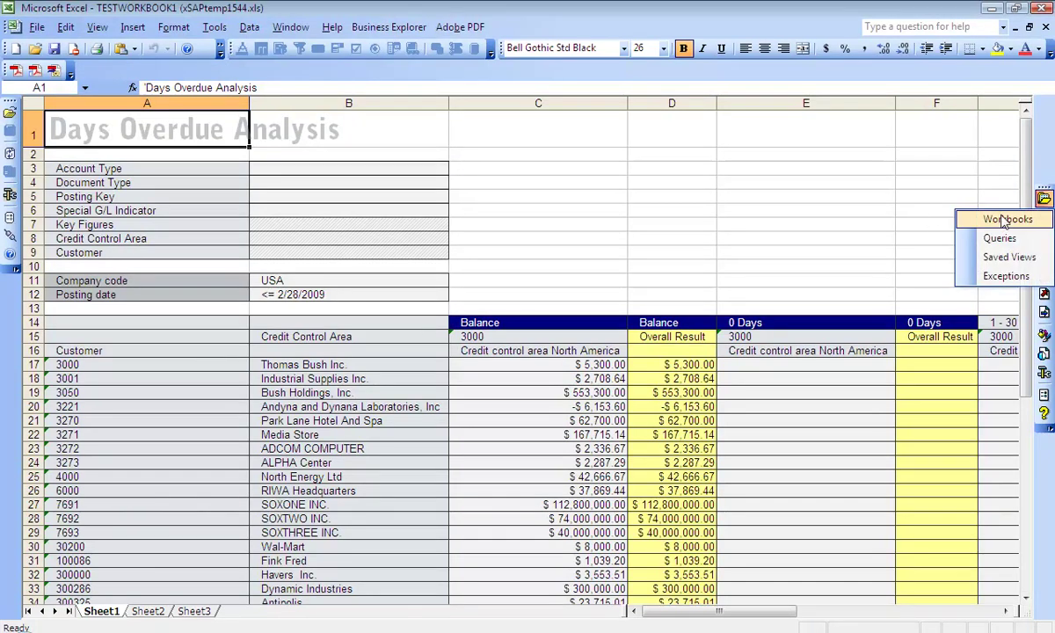
pyautogui.click(1003, 221)
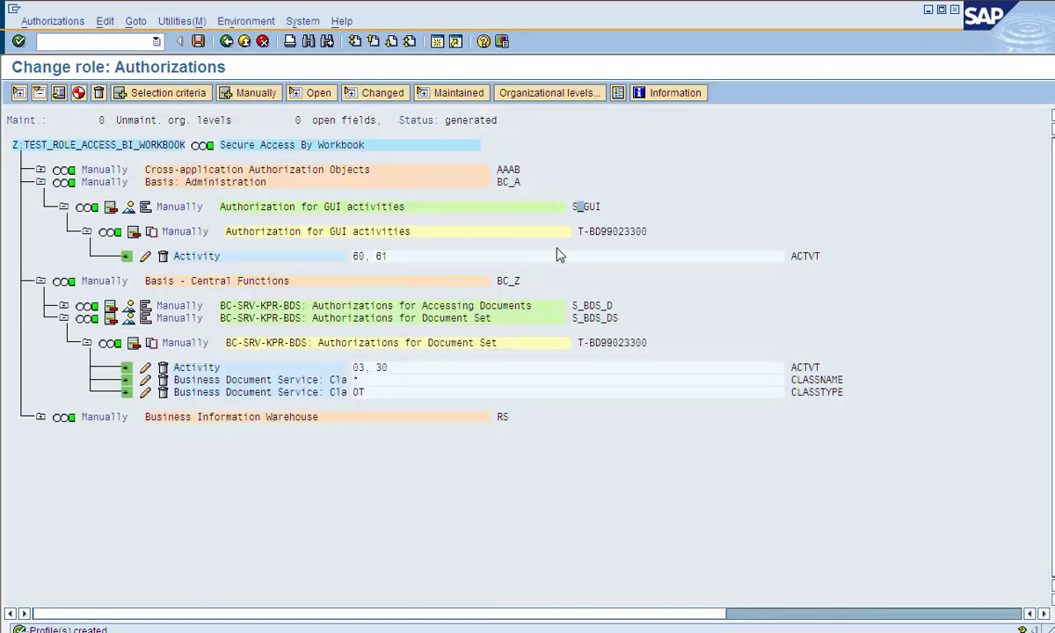
pyautogui.click(584, 208)
pyautogui.click(575, 319)
pyautogui.click(608, 321)
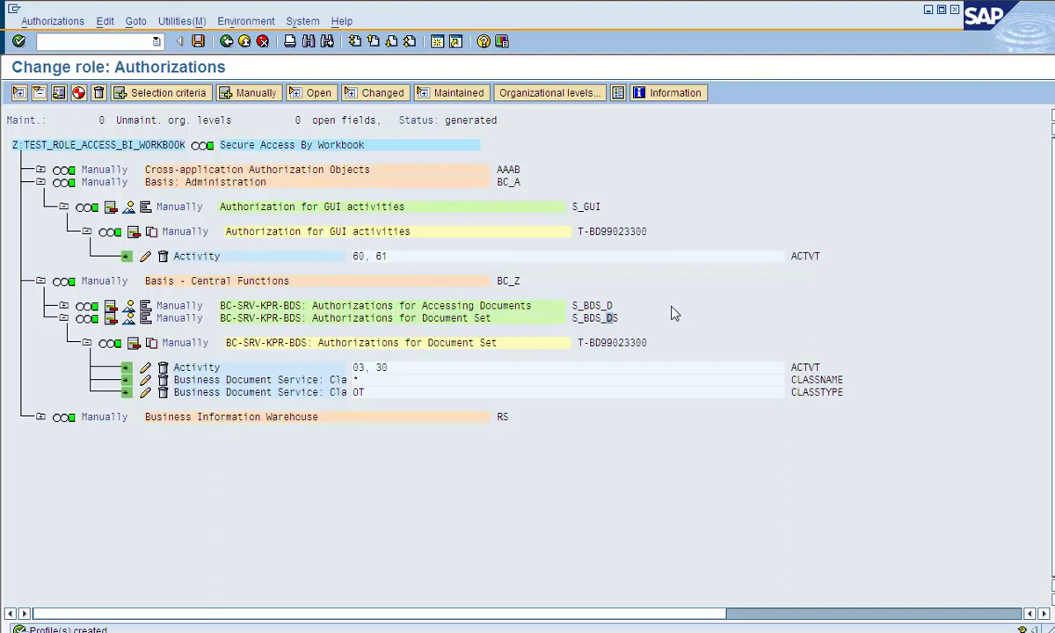